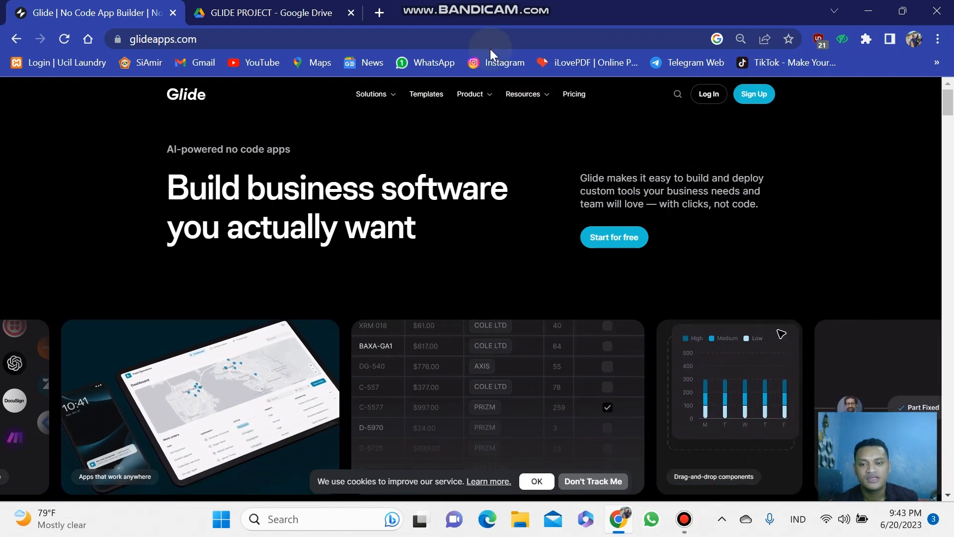
Step: Start the sign-up for Glide from its homepage to reach the projects dashboard
{"action": "left_click", "coordinate": [293, 10]}
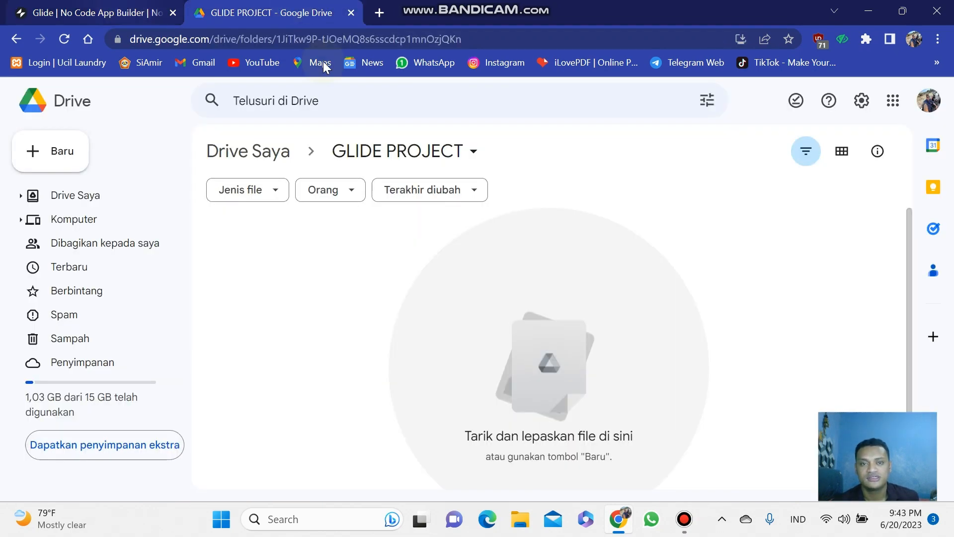
{"action": "left_click", "coordinate": [131, 12]}
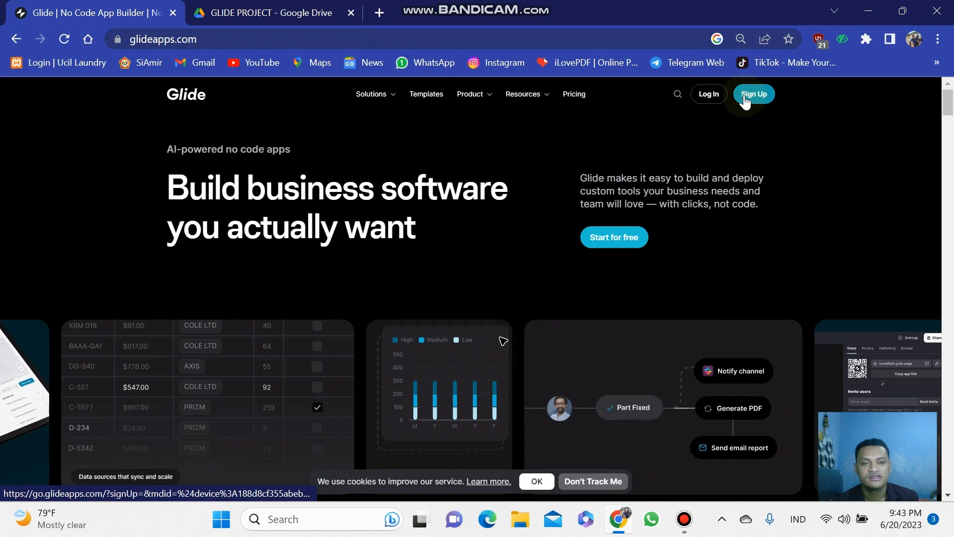
{"action": "left_click", "coordinate": [744, 98]}
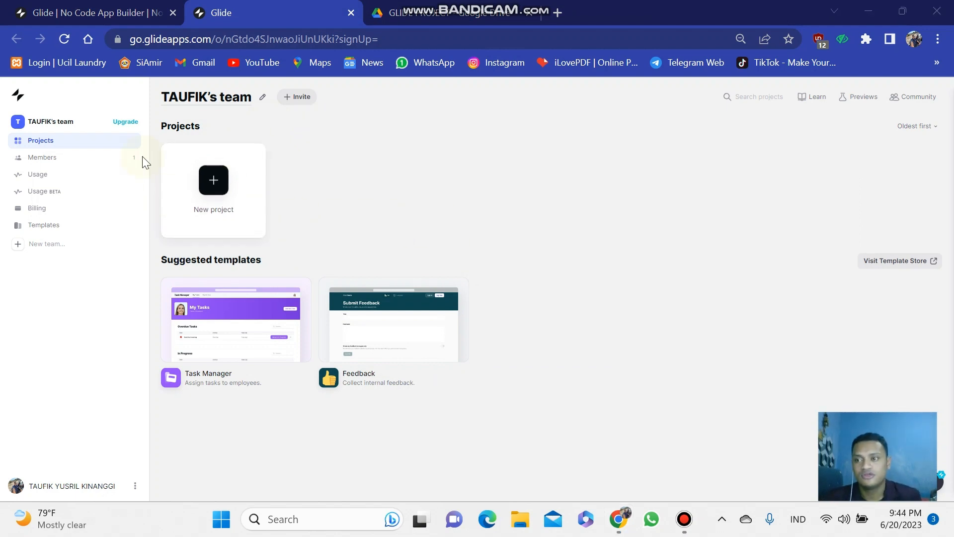
Step: Switch to Google Drive and create a new folder with the default name in Drive Saya
{"action": "left_click", "coordinate": [461, 7]}
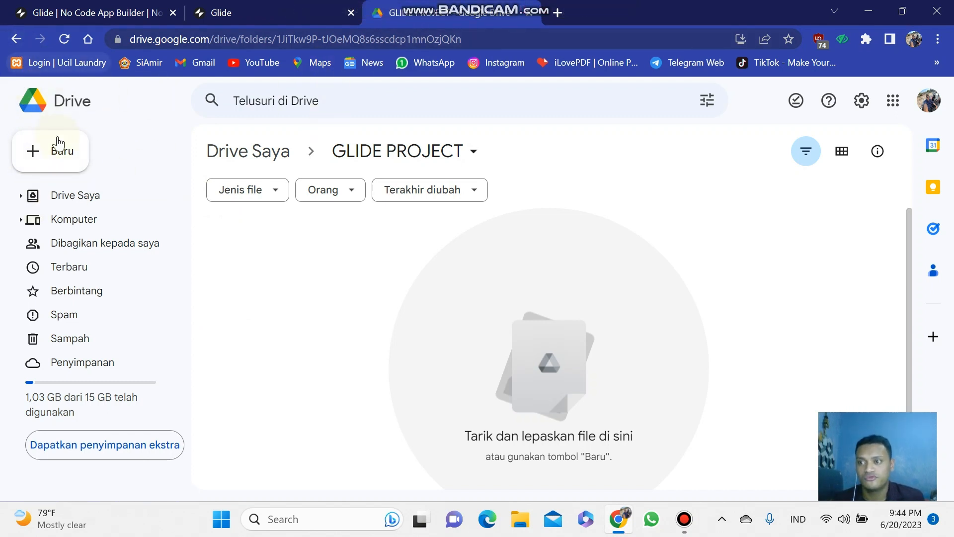
{"action": "left_click", "coordinate": [19, 38]}
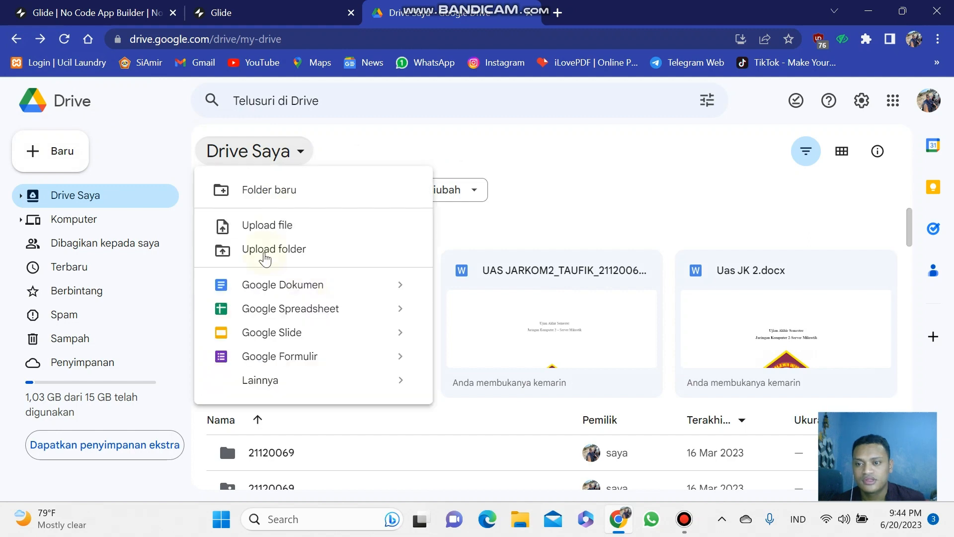
{"action": "left_click", "coordinate": [344, 190]}
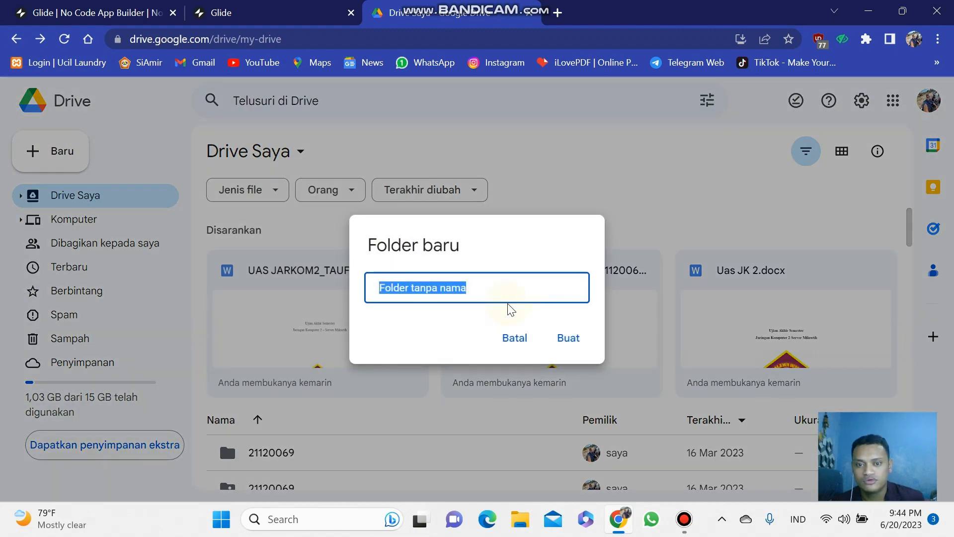
{"action": "left_click", "coordinate": [568, 340]}
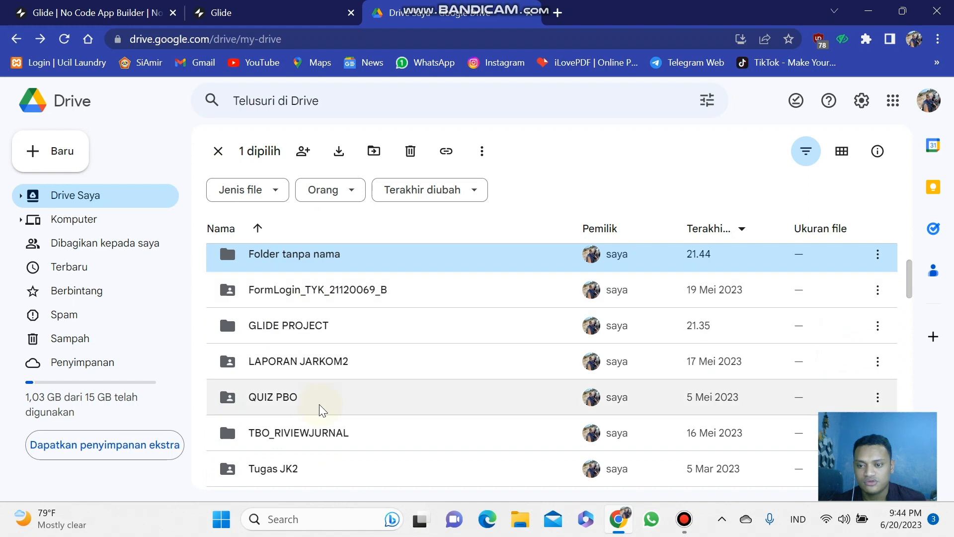
Step: Find the GLIDE PROJECT folder in the Drive Saya list and open it
{"action": "scroll", "coordinate": [323, 446], "scroll_direction": "down", "scroll_amount": 1}
{"action": "scroll", "coordinate": [324, 445], "scroll_direction": "down", "scroll_amount": 5}
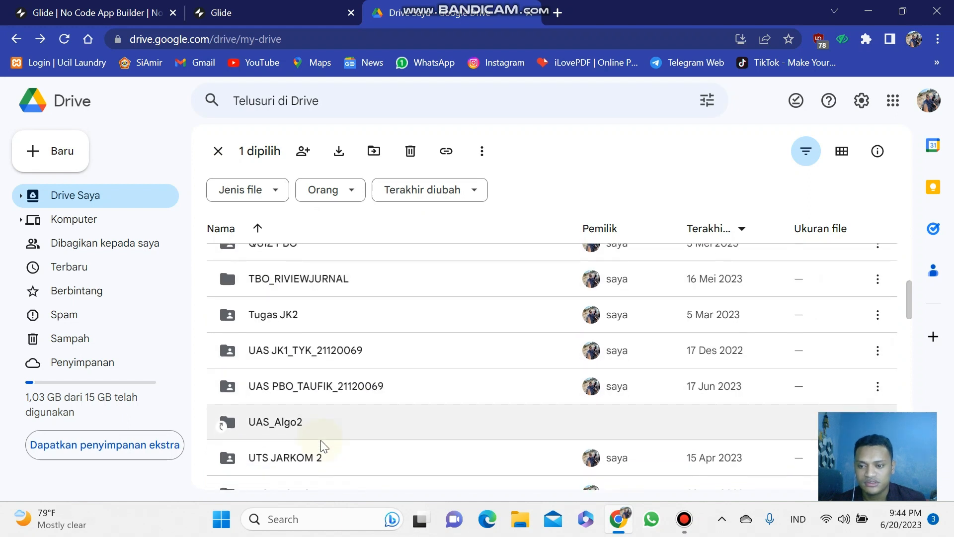
{"action": "scroll", "coordinate": [304, 405], "scroll_direction": "up", "scroll_amount": 6}
{"action": "scroll", "coordinate": [298, 390], "scroll_direction": "up", "scroll_amount": 5}
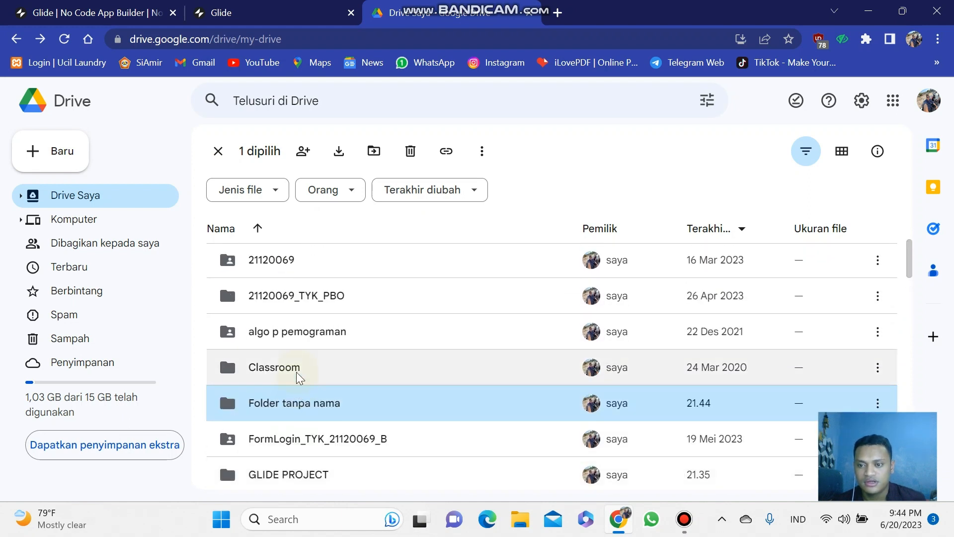
{"action": "scroll", "coordinate": [298, 362], "scroll_direction": "up", "scroll_amount": 2}
{"action": "scroll", "coordinate": [298, 365], "scroll_direction": "down", "scroll_amount": 5}
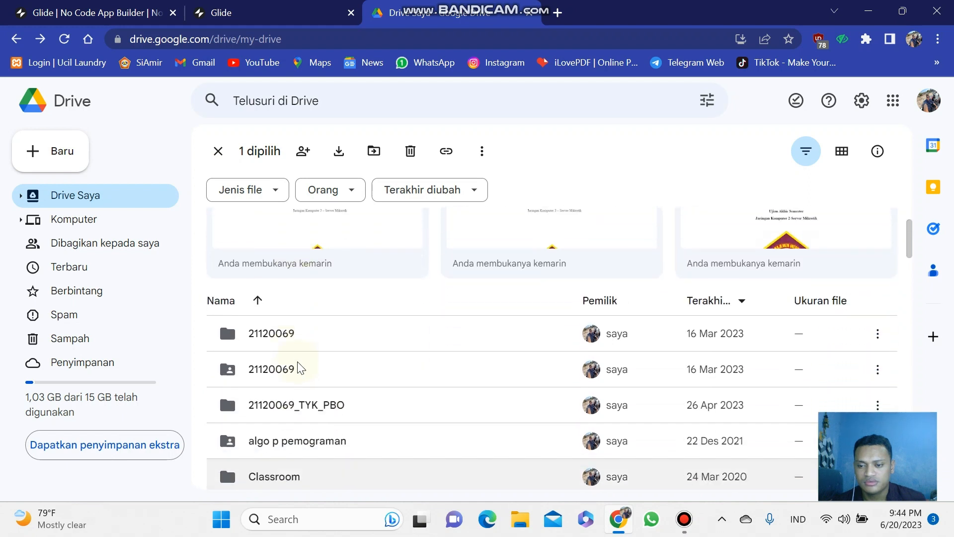
{"action": "double_click", "coordinate": [308, 404]}
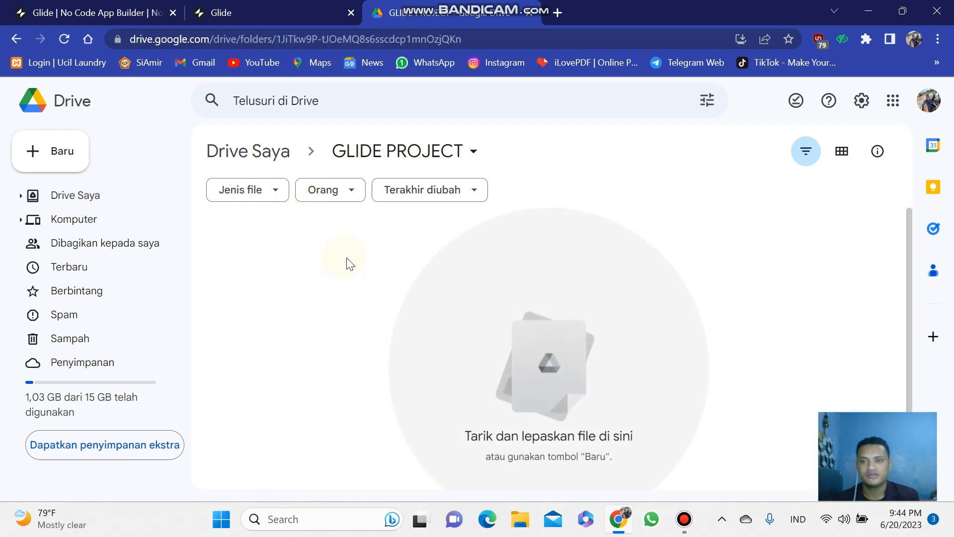
Step: Create a new blank Google Spreadsheet inside the GLIDE PROJECT folder
{"action": "right_click", "coordinate": [326, 290]}
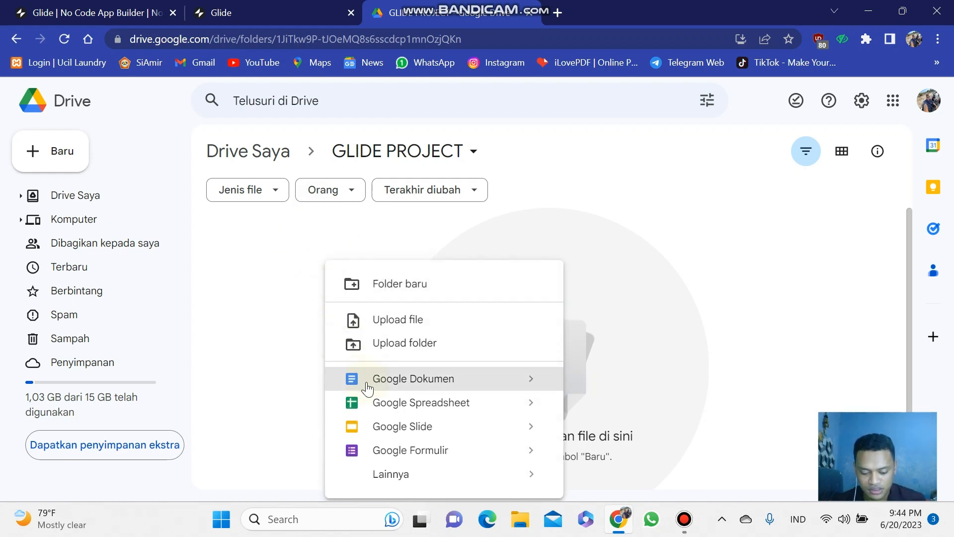
{"action": "left_click", "coordinate": [390, 406]}
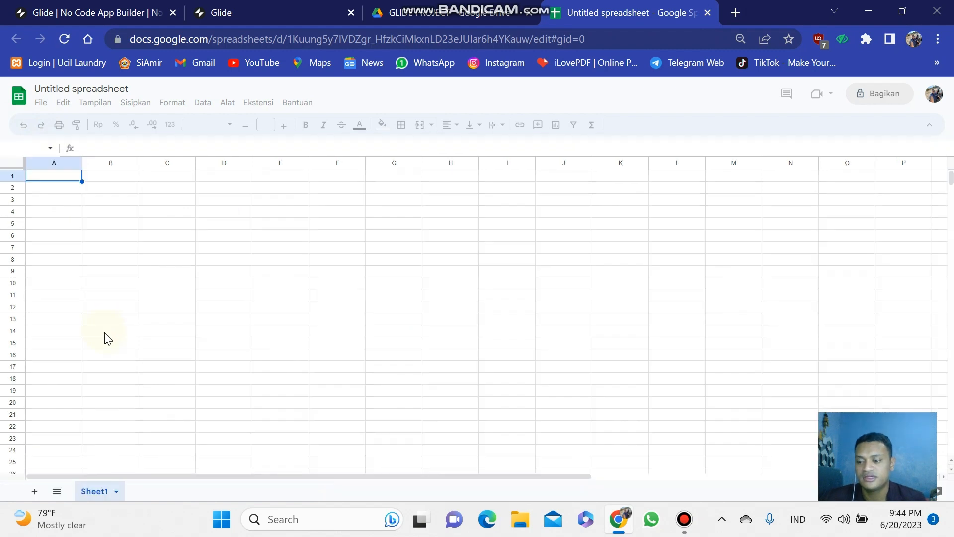
{"action": "key", "text": "Right"}
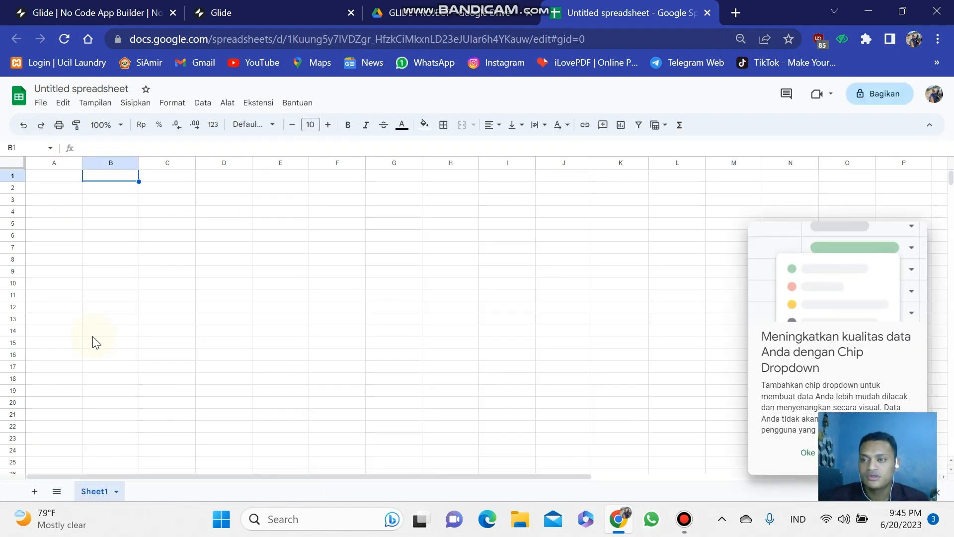
Step: Rename the untitled spreadsheet as Penjualan Gitar
{"action": "left_click", "coordinate": [119, 90]}
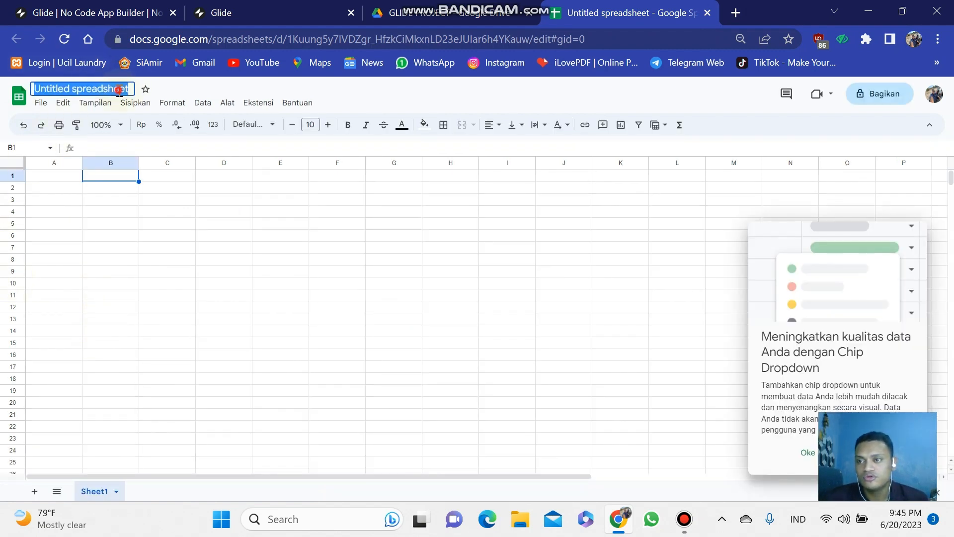
{"action": "type", "text": "Penjualan Go"}
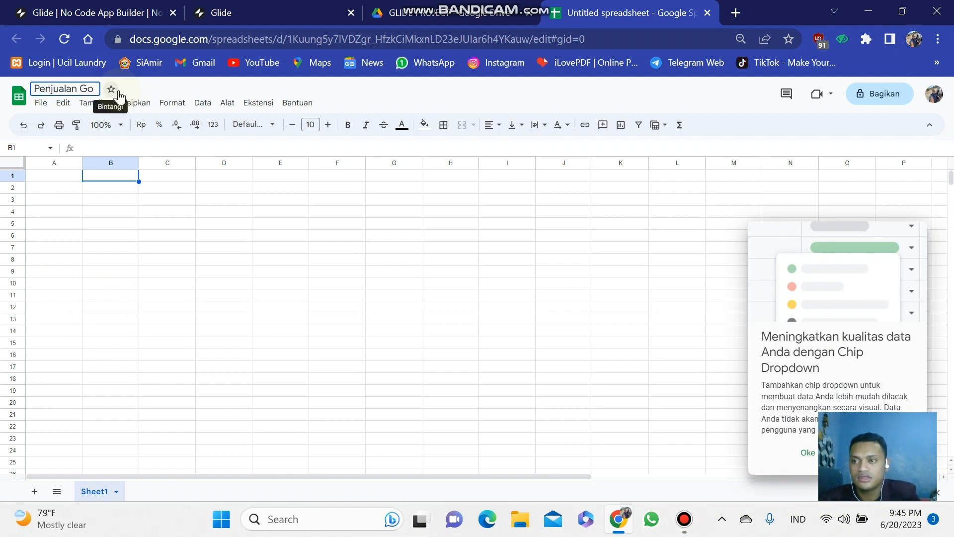
{"action": "key", "text": "BackSpace"}
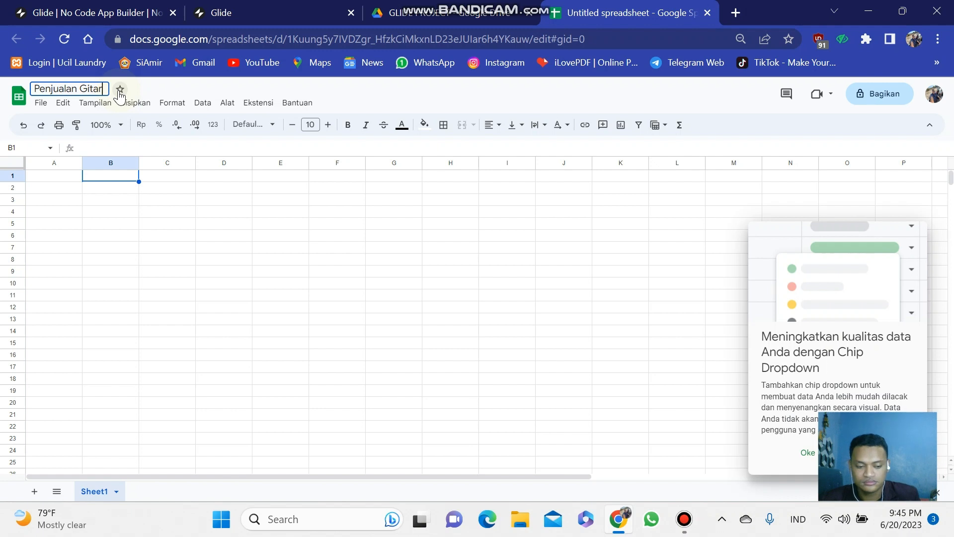
{"action": "key", "text": "Return"}
Step: Enter the column headers Id Menu in A1 and Jenis Gitar in B1
{"action": "left_click", "coordinate": [54, 179]}
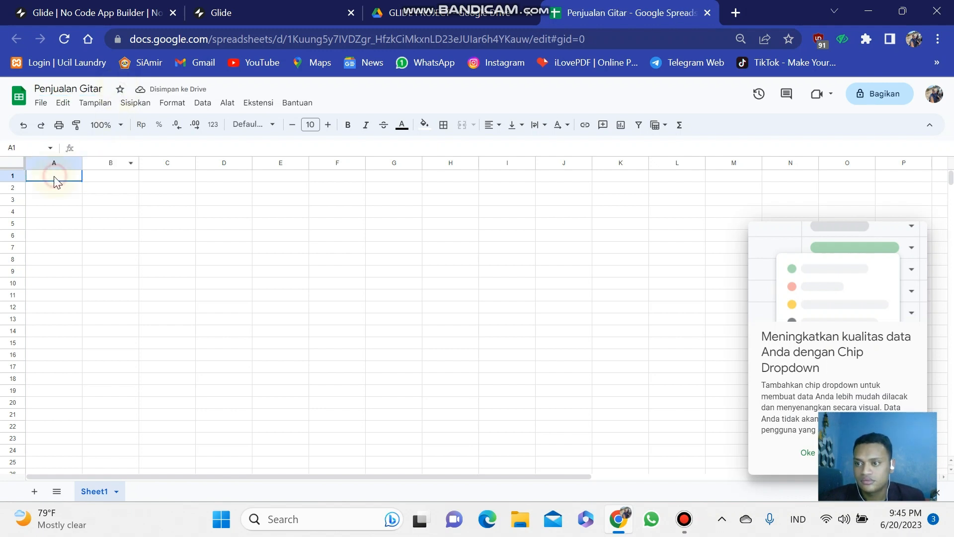
{"action": "double_click", "coordinate": [54, 176]}
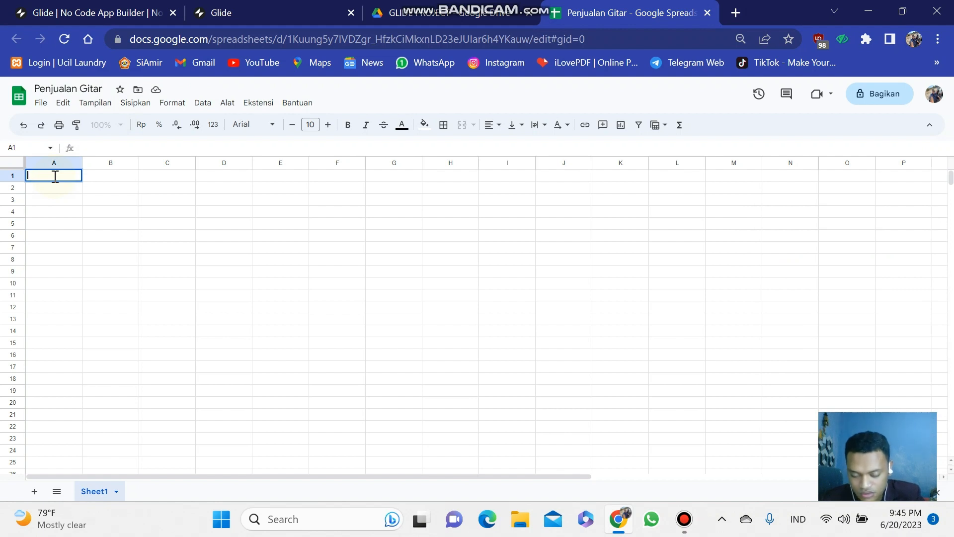
{"action": "type", "text": "d Menu"}
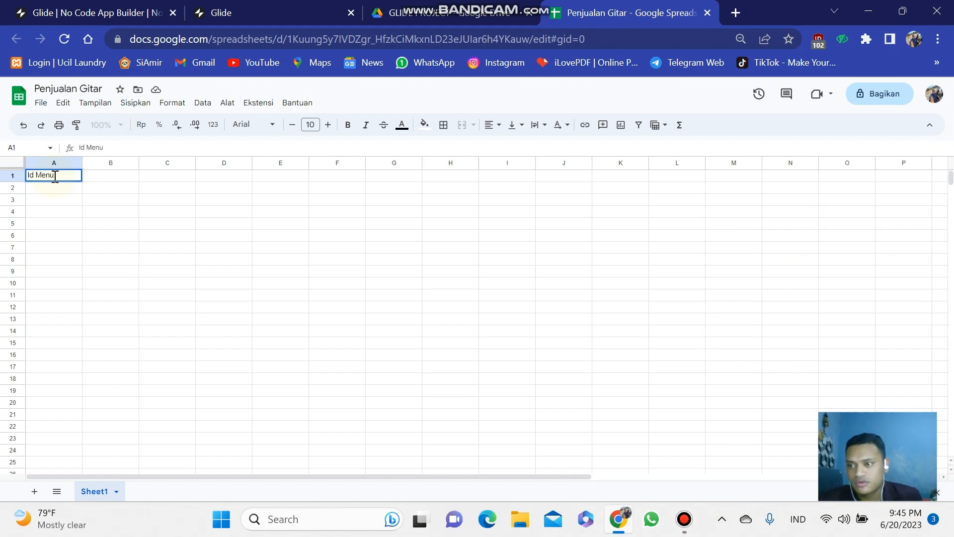
{"action": "key", "text": "BackSpace"}
{"action": "key", "text": "BackSpace"}
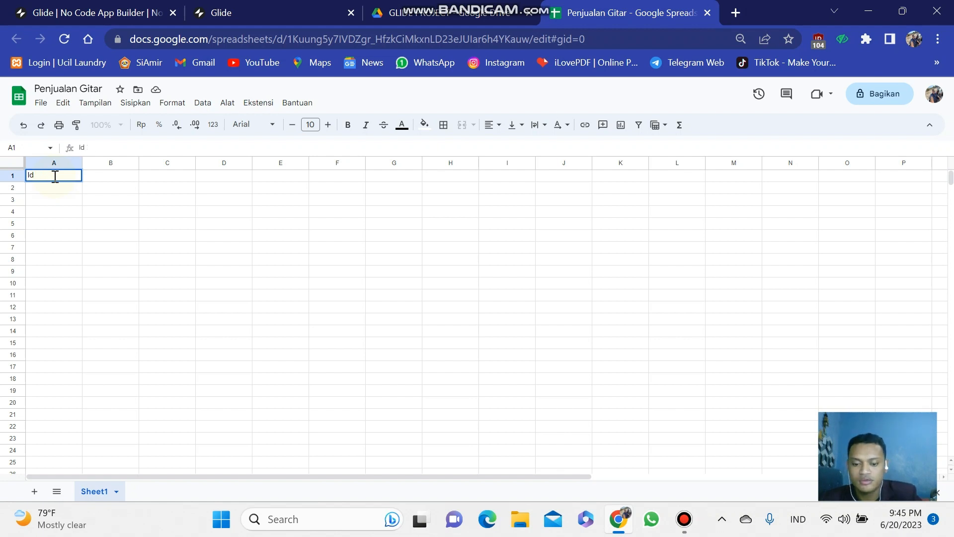
{"action": "left_click", "coordinate": [103, 174]}
{"action": "type", "text": "Jen"}
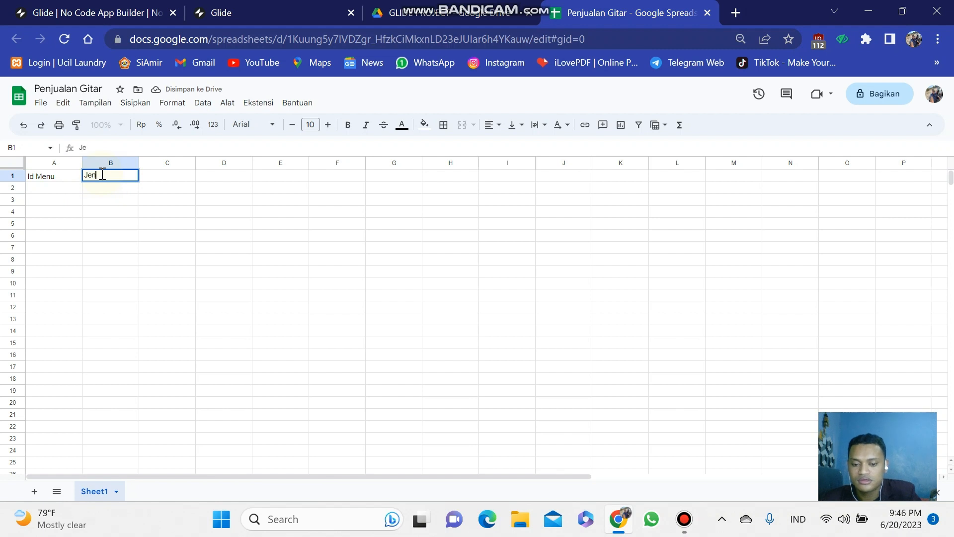
{"action": "type", "text": "is"}
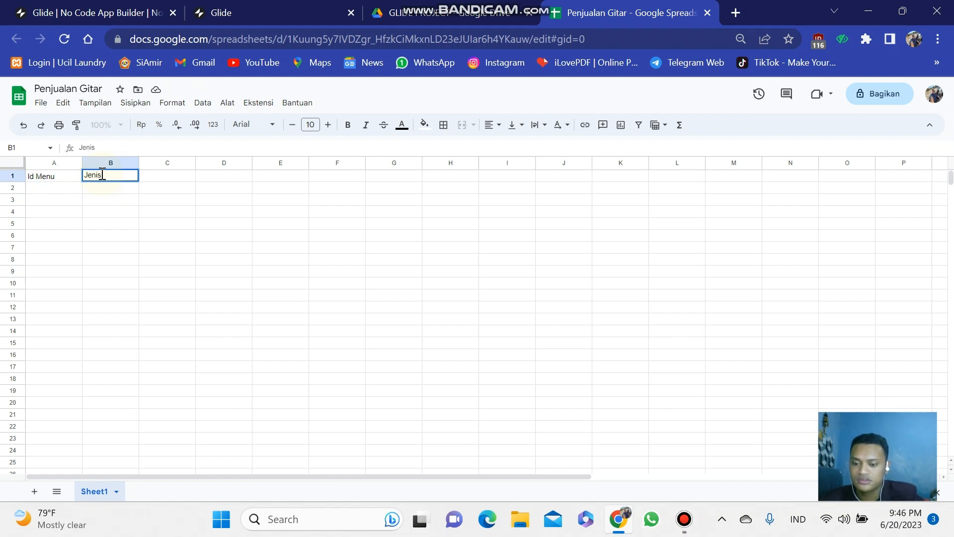
{"action": "type", "text": " Gitar"}
Step: Enter the column headers Deskripsi, Harga and Stok in cells C1, D1 and E1
{"action": "left_click", "coordinate": [158, 174]}
{"action": "type", "text": "De"}
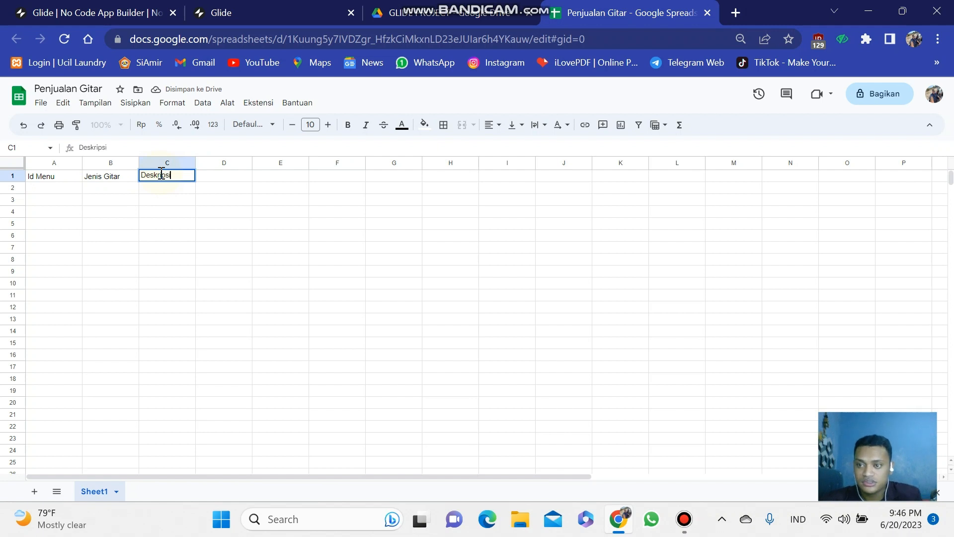
{"action": "type", "text": "skripsi"}
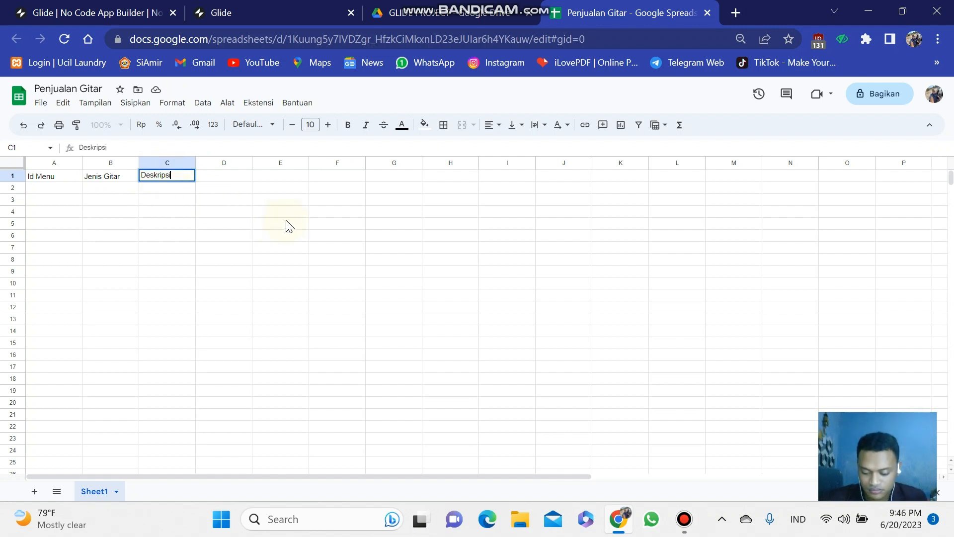
{"action": "left_click", "coordinate": [231, 177]}
{"action": "type", "text": "Harga"}
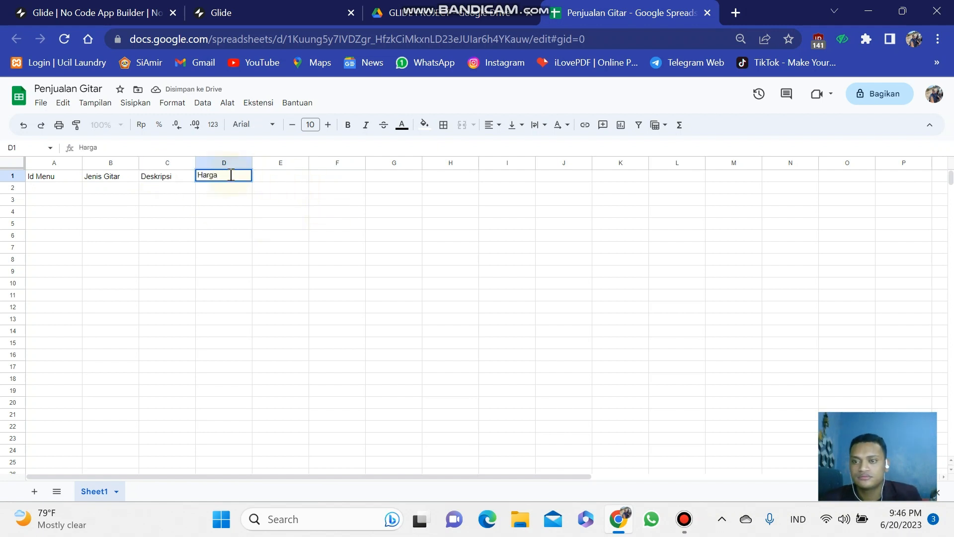
{"action": "left_click", "coordinate": [262, 178]}
{"action": "type", "text": "Stok"}
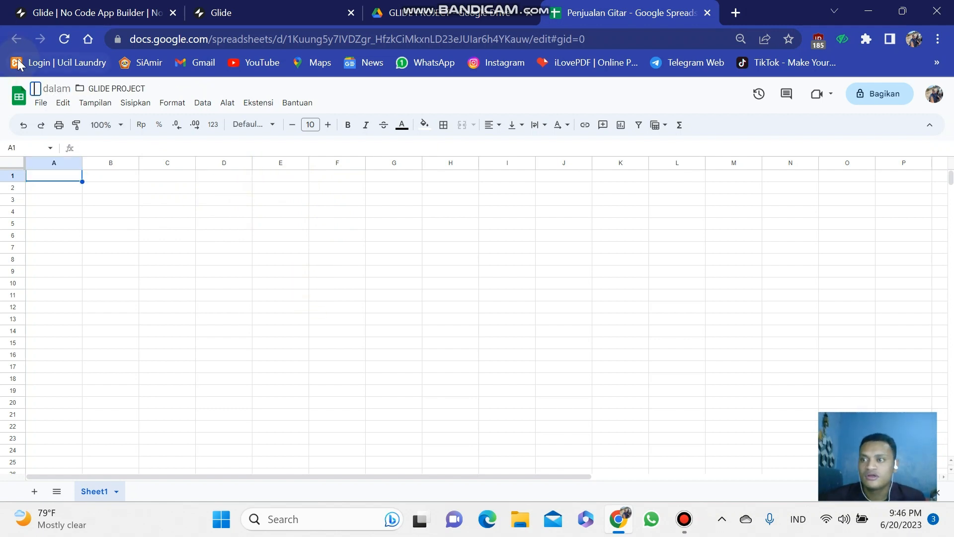
Step: Name the emptied spreadsheet Penjualan Gitar again
{"action": "left_click", "coordinate": [79, 84]}
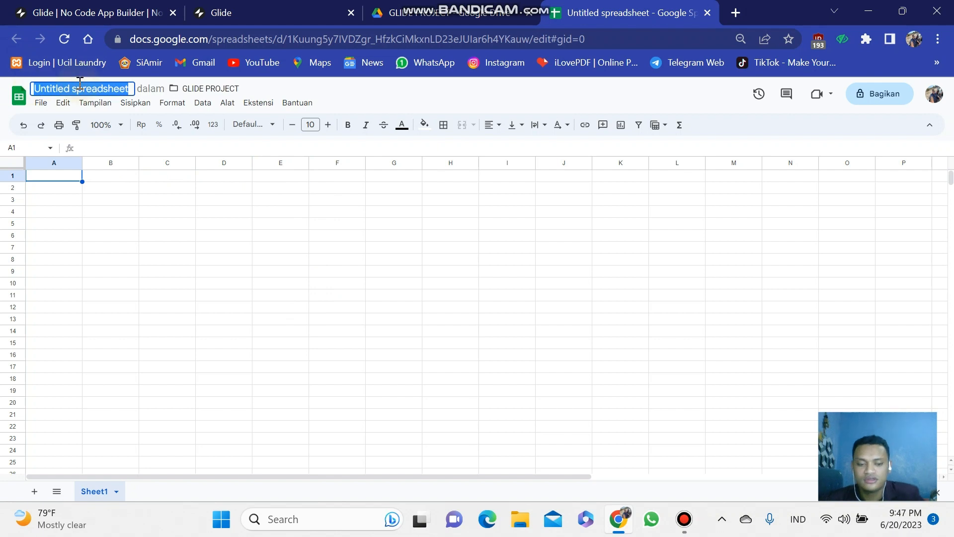
{"action": "type", "text": "Penjuaka"}
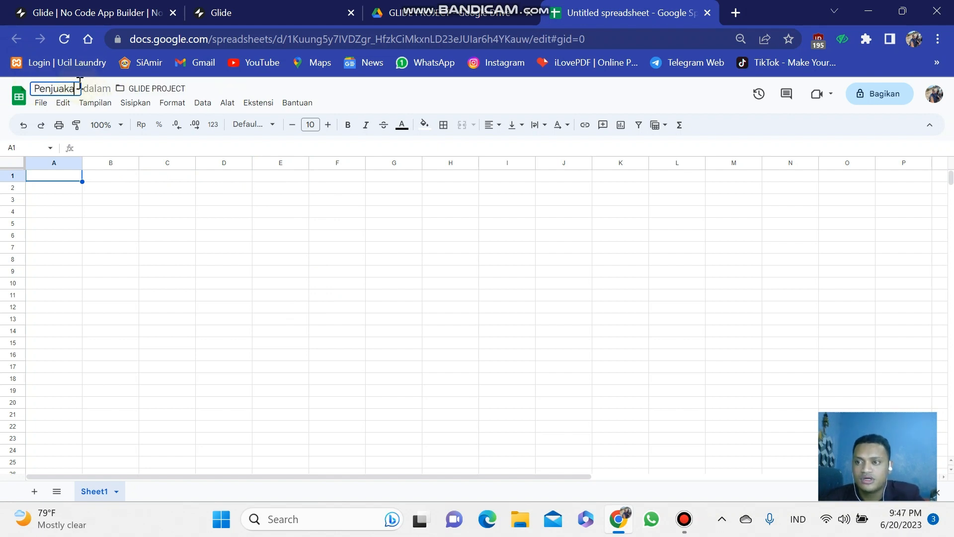
{"action": "key", "text": "BackSpace"}
{"action": "key", "text": "BackSpace"}
{"action": "type", "text": "lan"}
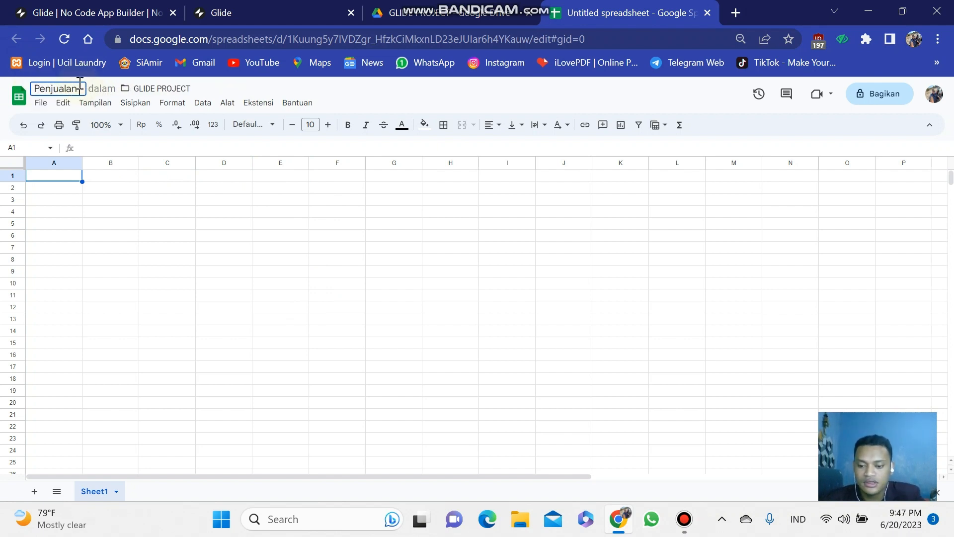
Step: Enter the column headers Id Gitar, Jenis, Deskripsi and Harga in cells A1 through D1
{"action": "type", "text": "IO"}
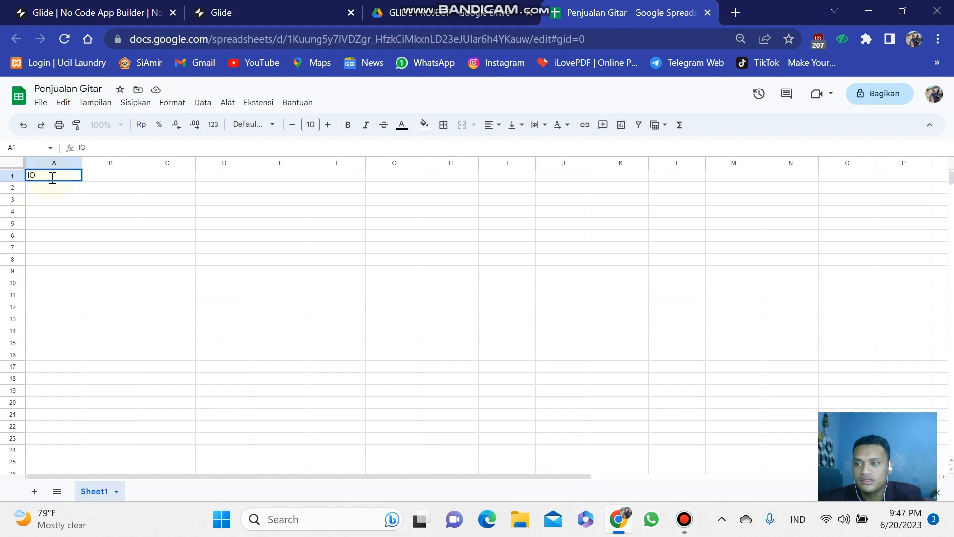
{"action": "key", "text": "BackSpace"}
{"action": "type", "text": "d Gitar"}
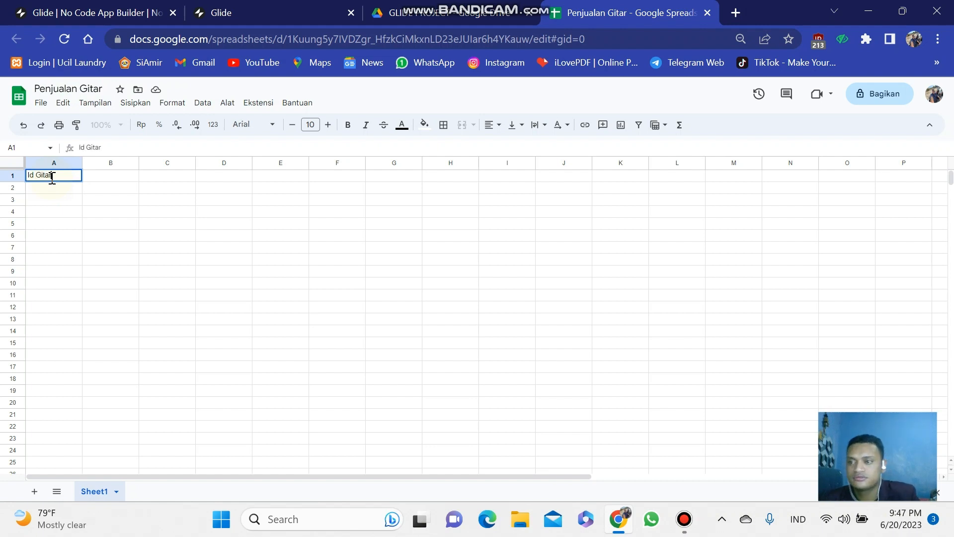
{"action": "left_click", "coordinate": [110, 178]}
{"action": "type", "text": "Jenis"}
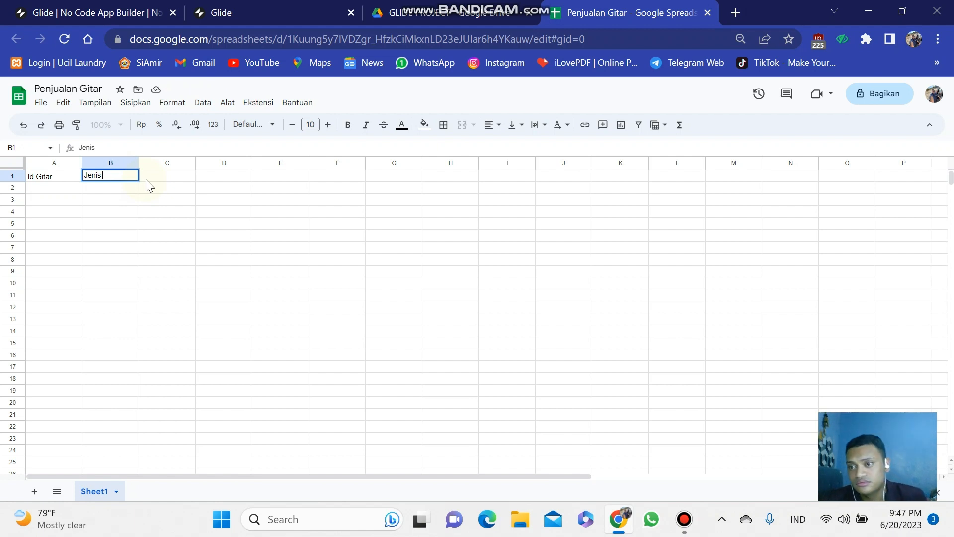
{"action": "left_click", "coordinate": [161, 176]}
{"action": "type", "text": "Deskripsi"}
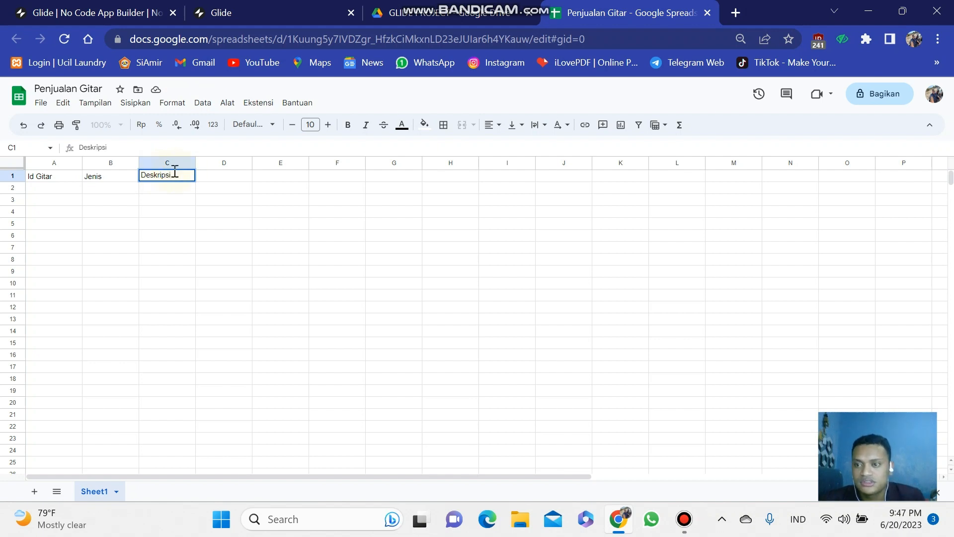
{"action": "left_click", "coordinate": [213, 177]}
{"action": "type", "text": "Harga"}
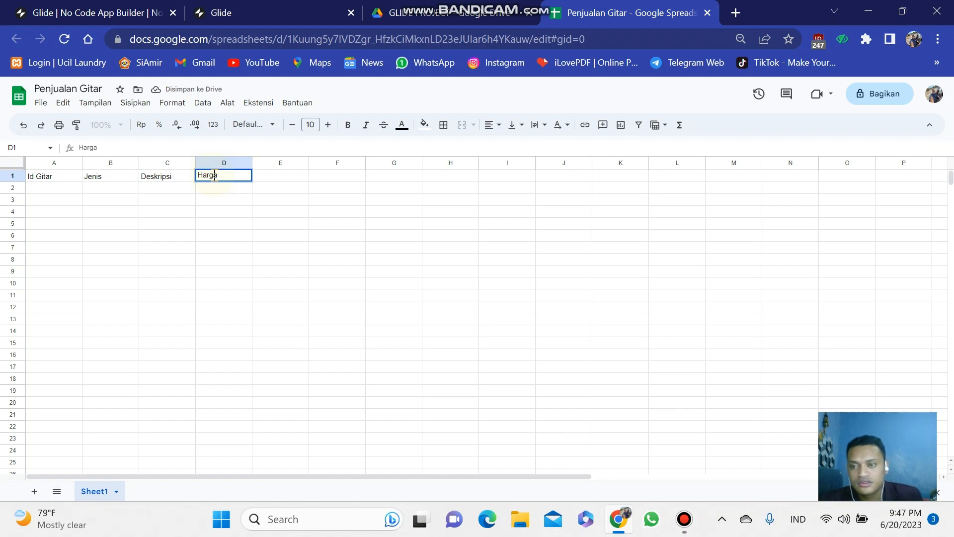
Step: Enter the column header Stok in cell E1 and save the spreadsheet
{"action": "left_click", "coordinate": [278, 177]}
{"action": "type", "text": "Stok"}
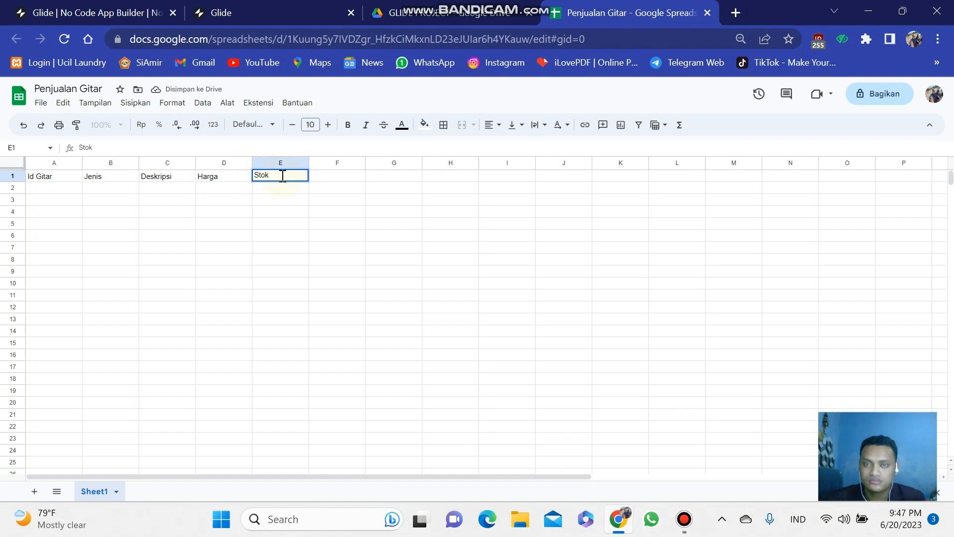
{"action": "key", "text": "shift"}
{"action": "key", "text": "shift"}
{"action": "key", "text": "shift"}
{"action": "key", "text": "shift"}
{"action": "key", "text": "shift"}
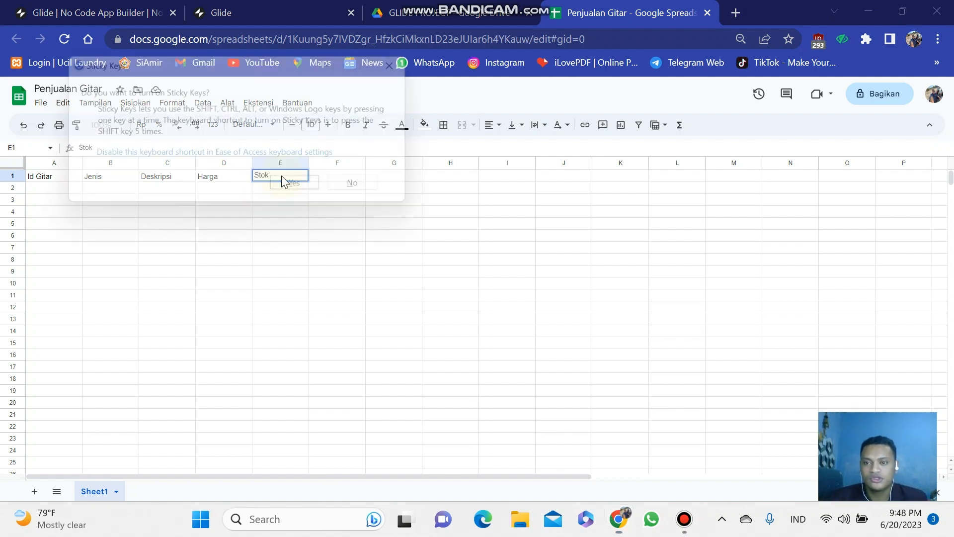
{"action": "left_click", "coordinate": [306, 192]}
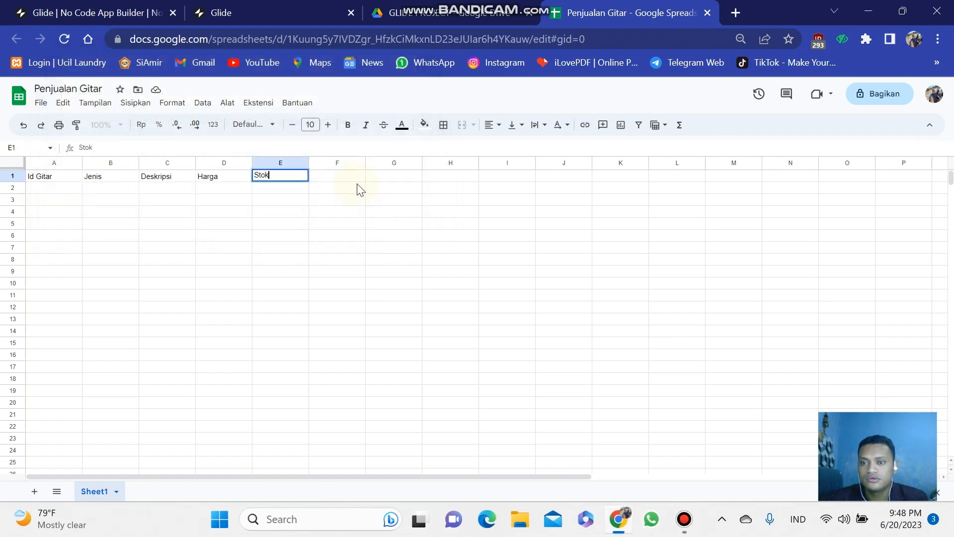
{"action": "key", "text": "ctrl+s"}
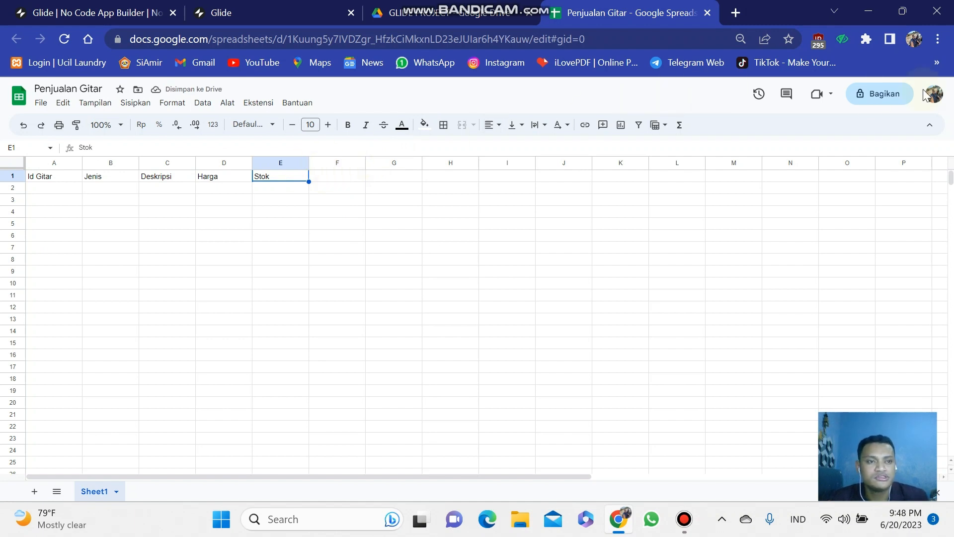
Step: Share the spreadsheet by setting its general access to Siapa saja yang memiliki link (anyone with the link)
{"action": "left_click", "coordinate": [873, 94]}
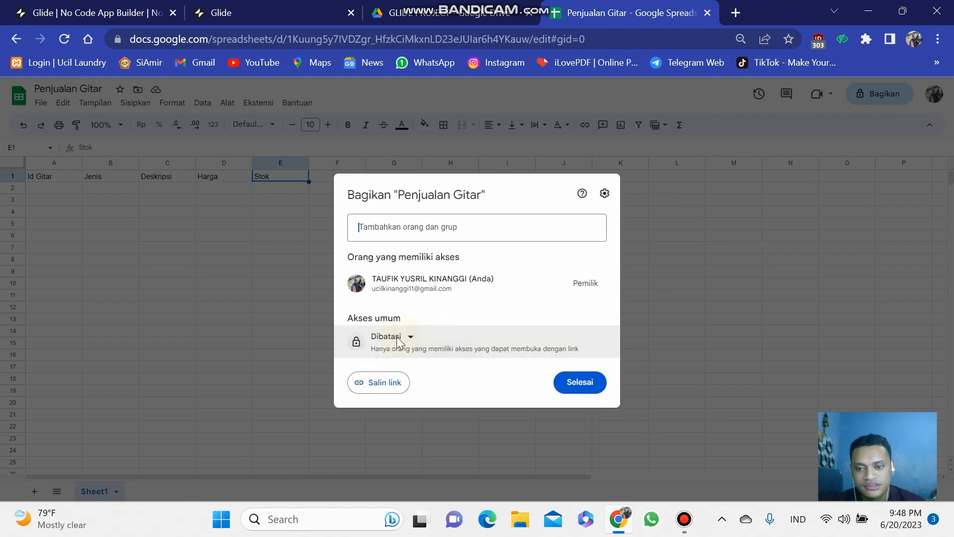
{"action": "left_click", "coordinate": [411, 336]}
{"action": "left_click", "coordinate": [455, 388]}
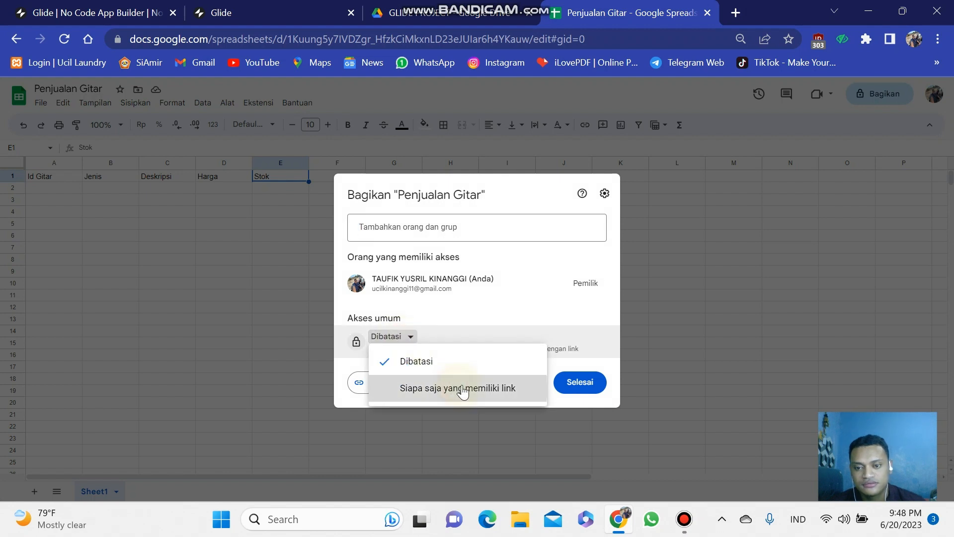
{"action": "left_click", "coordinate": [582, 387]}
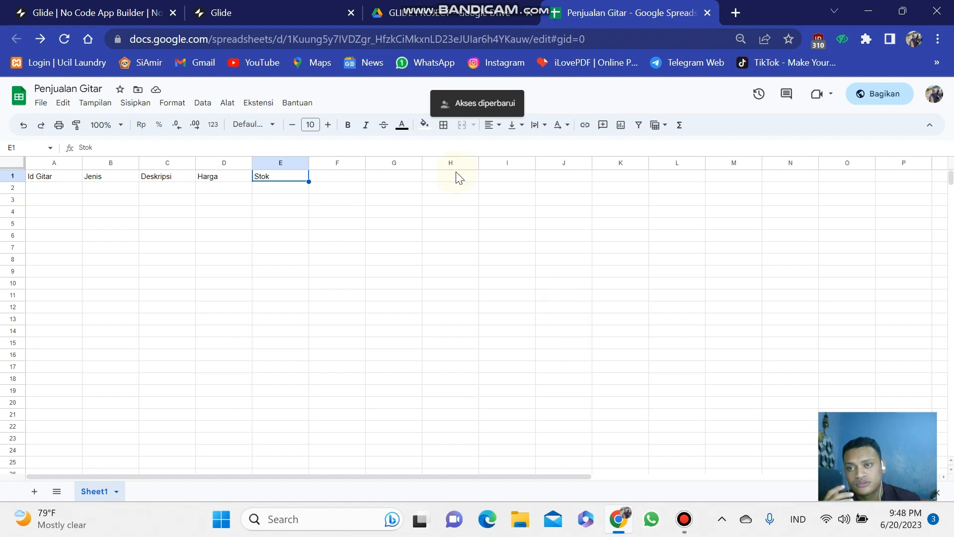
Step: Switch to Glide and start creating a new project
{"action": "left_click", "coordinate": [272, 6]}
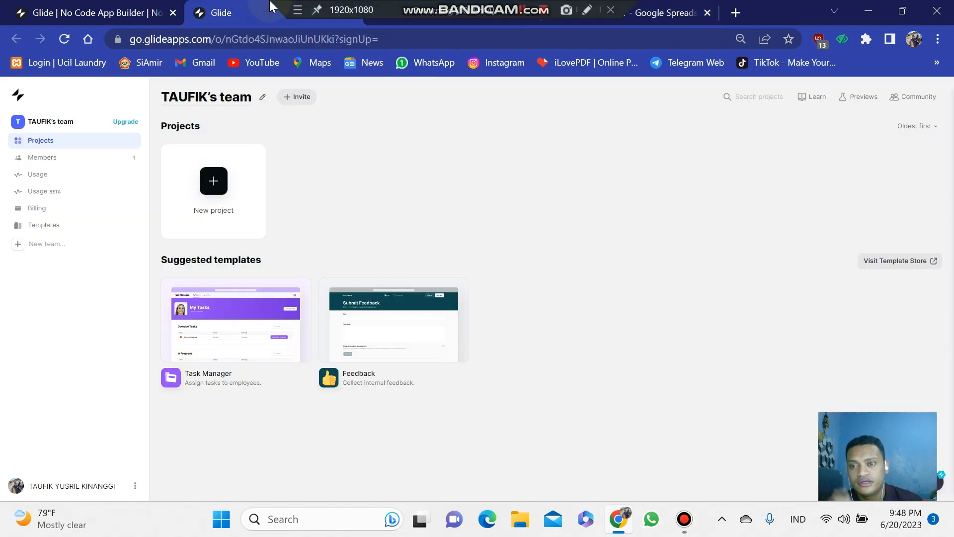
{"action": "left_click", "coordinate": [211, 191]}
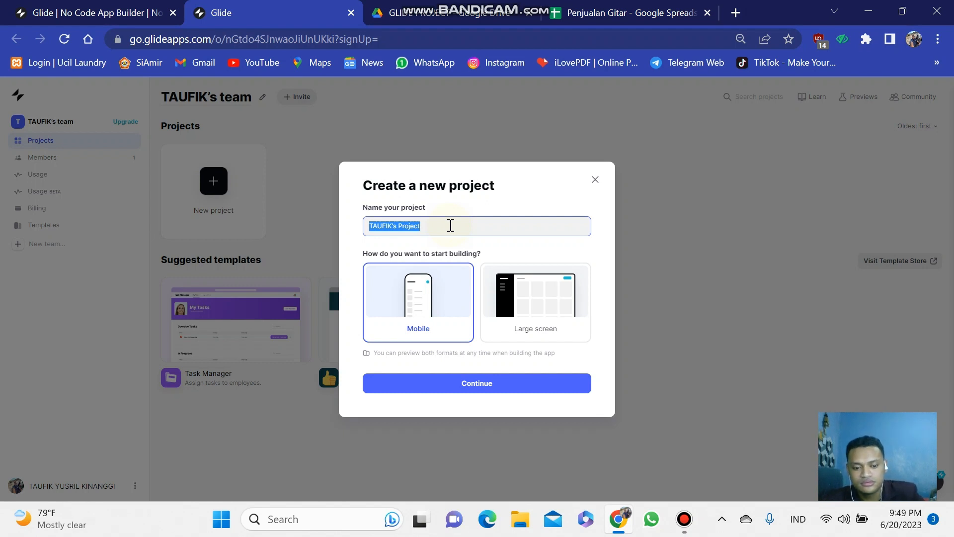
{"action": "key", "text": "BackSpace"}
{"action": "type", "text": "Prok"}
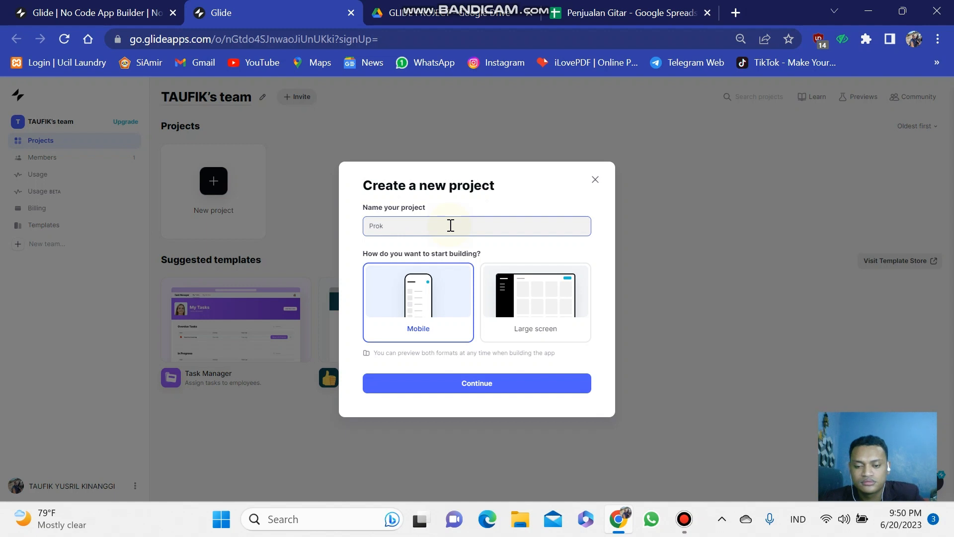
{"action": "key", "text": "ctrl+z"}
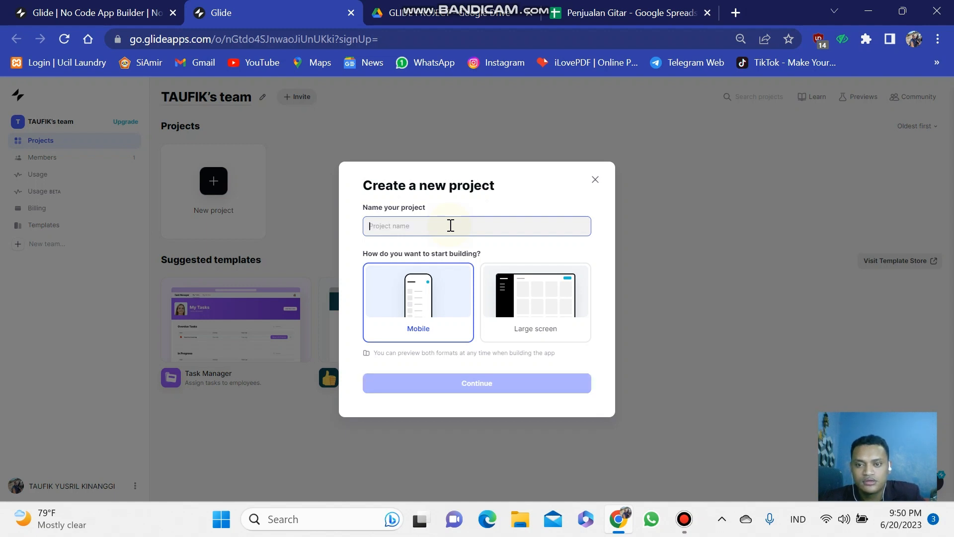
{"action": "key", "text": "ctrl+z"}
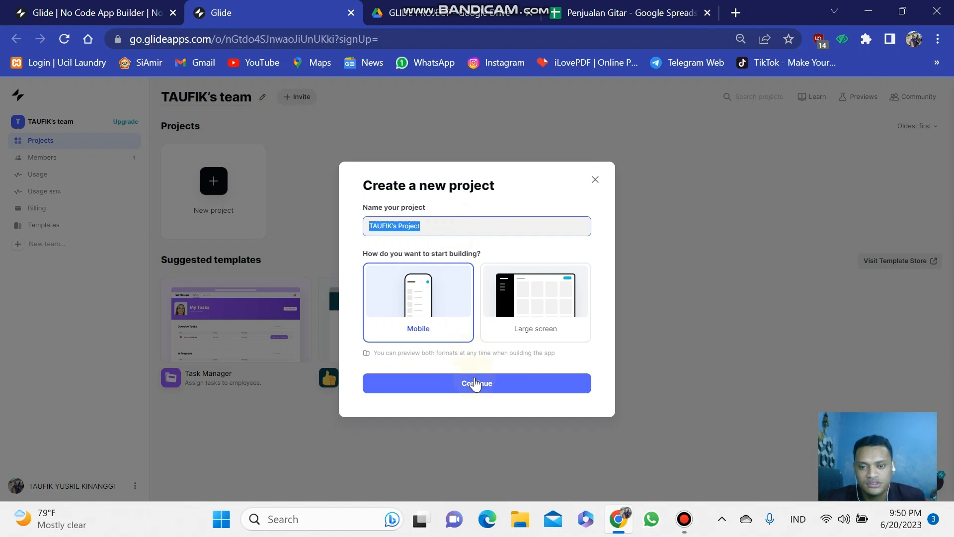
Step: Create the mobile project under its default name with Google Sheets as the source, using the Penjualan Gitar file
{"action": "left_click", "coordinate": [475, 383]}
{"action": "left_click", "coordinate": [533, 201]}
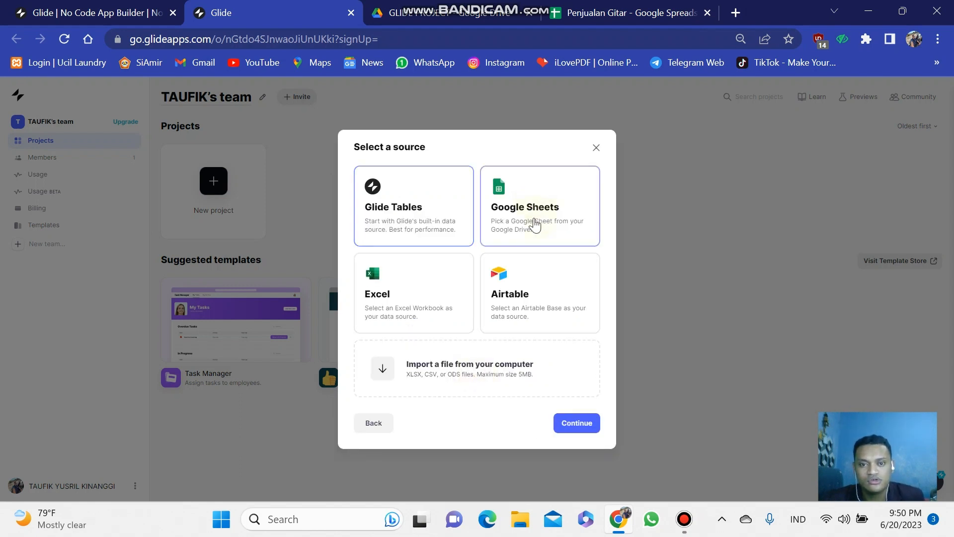
{"action": "left_click", "coordinate": [577, 425]}
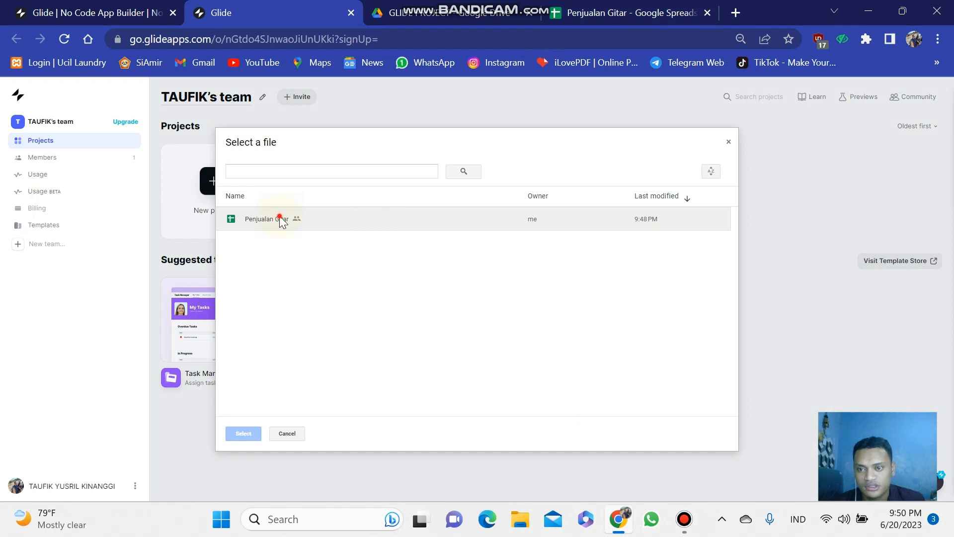
{"action": "left_click", "coordinate": [294, 224]}
{"action": "left_click", "coordinate": [242, 432]}
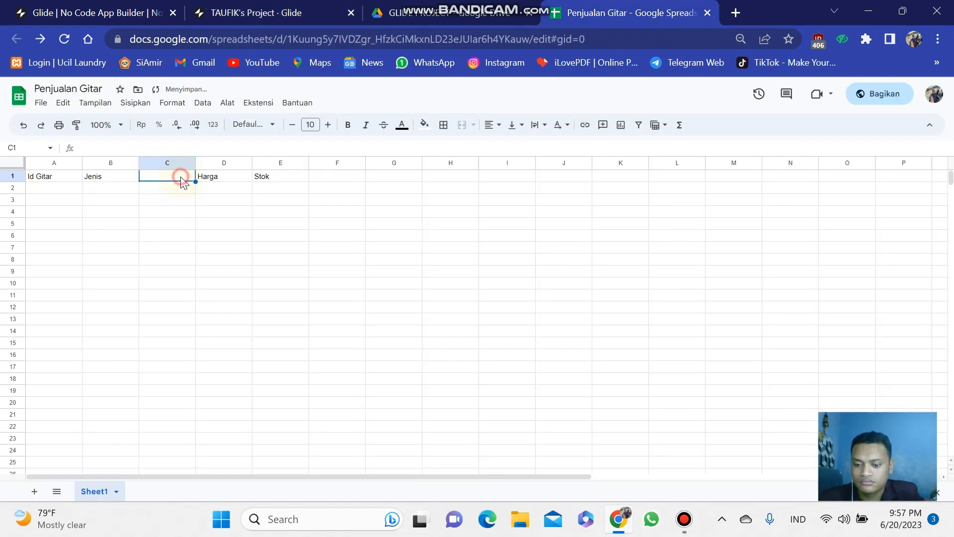
Step: Enter Gambar as the column header in cell C1 of the Penjualan Gitar spreadsheet
{"action": "type", "text": "Gambar"}
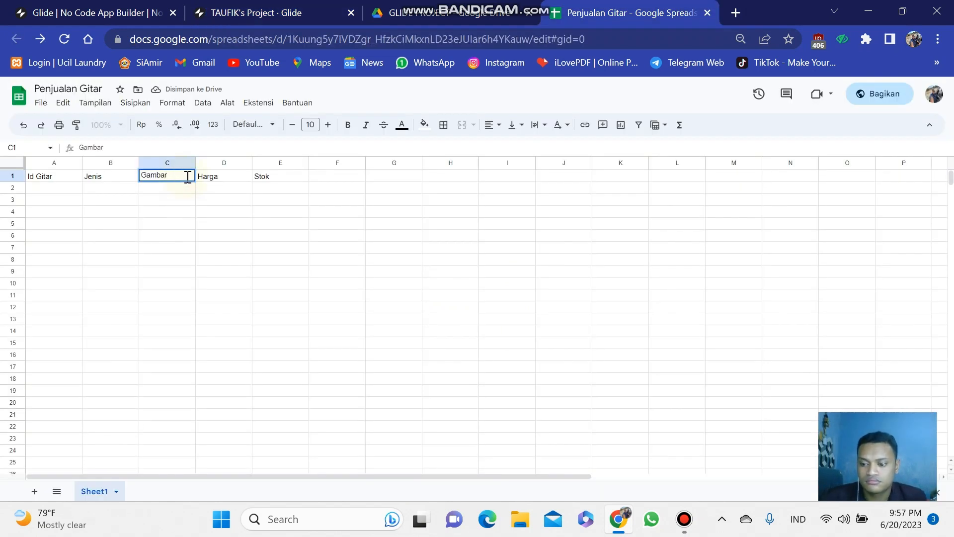
{"action": "key", "text": "Return"}
Step: Reload the Glide project and open the Add form on the Sheet1 screen to check its fields
{"action": "left_click", "coordinate": [438, 14]}
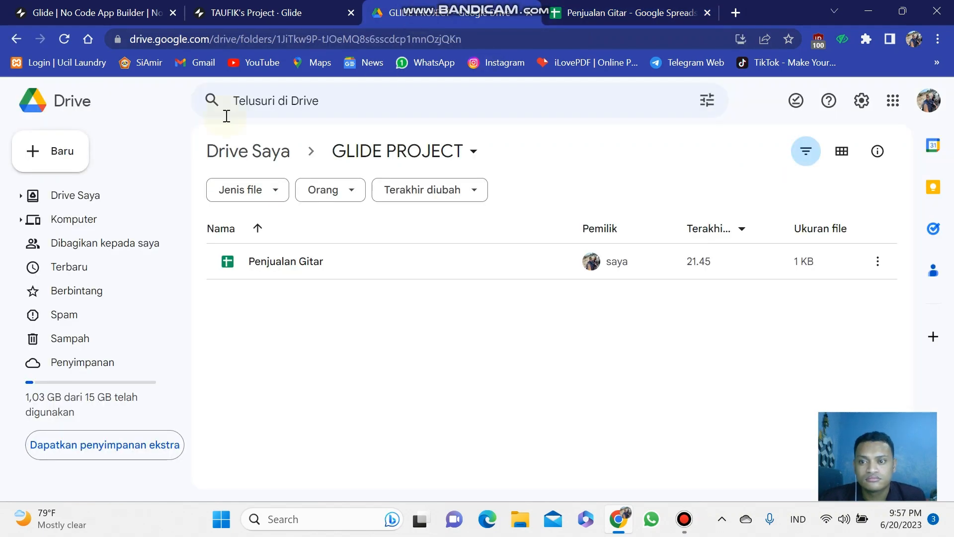
{"action": "left_click", "coordinate": [279, 12]}
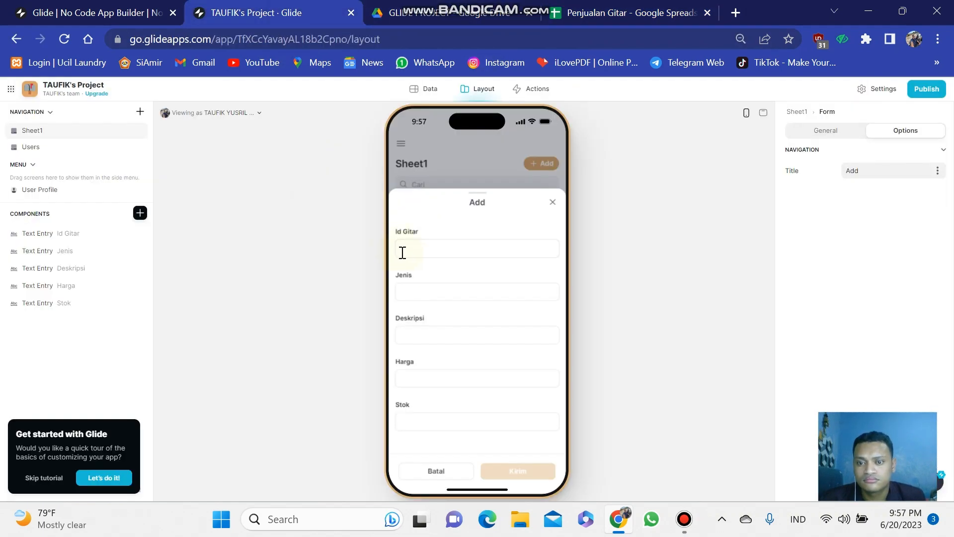
{"action": "left_click", "coordinate": [63, 38]}
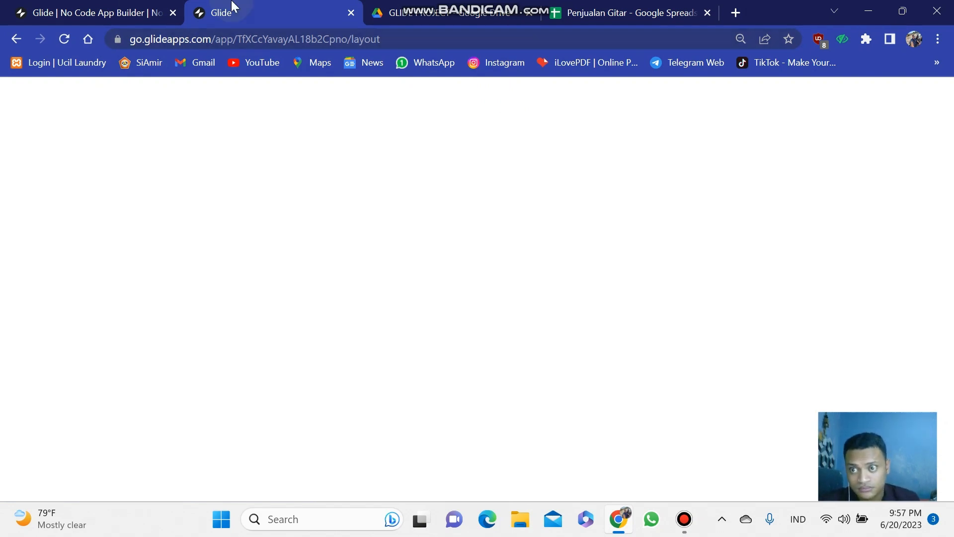
{"action": "left_click", "coordinate": [75, 4]}
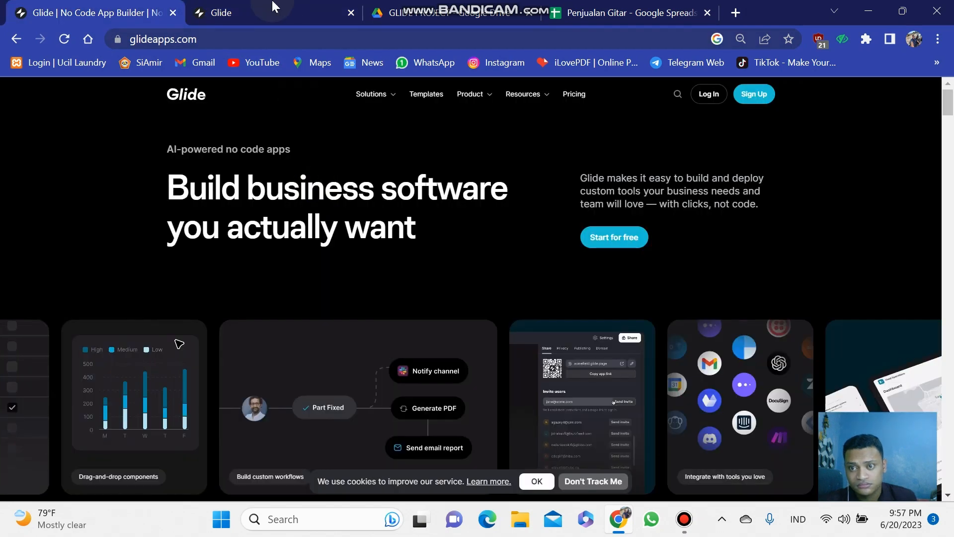
{"action": "left_click", "coordinate": [274, 7]}
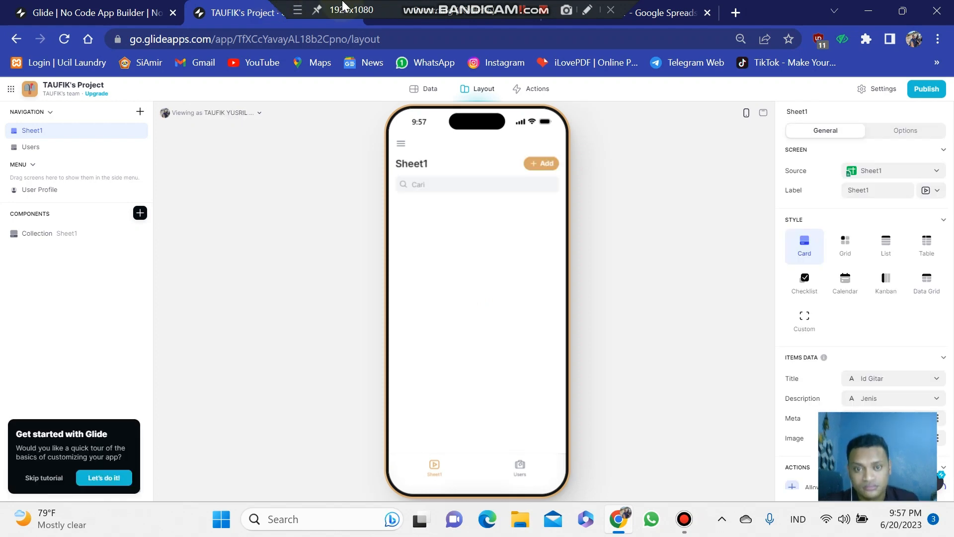
{"action": "left_click", "coordinate": [540, 164]}
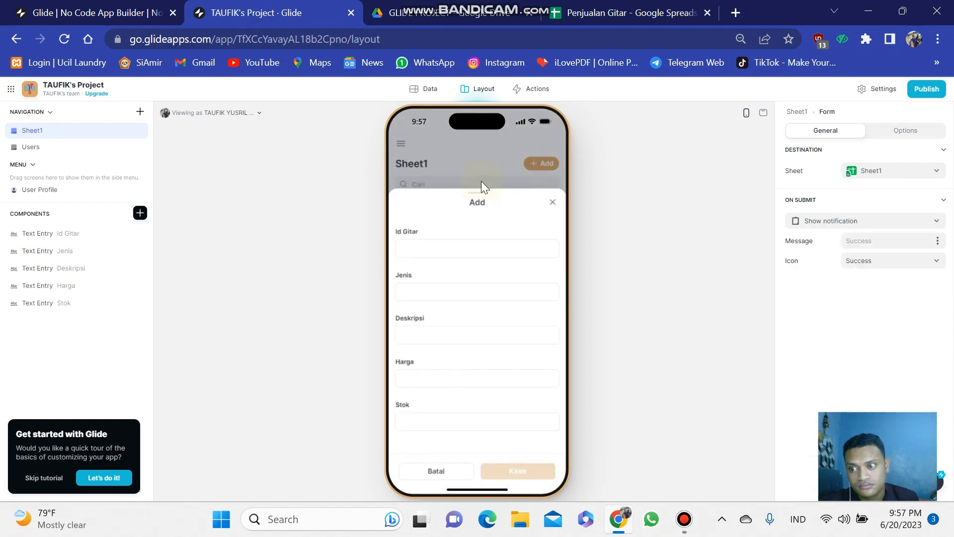
Step: Compare the Add form with the spreadsheet headers, and check the form's available destination sheets before closing it
{"action": "left_click", "coordinate": [571, 15]}
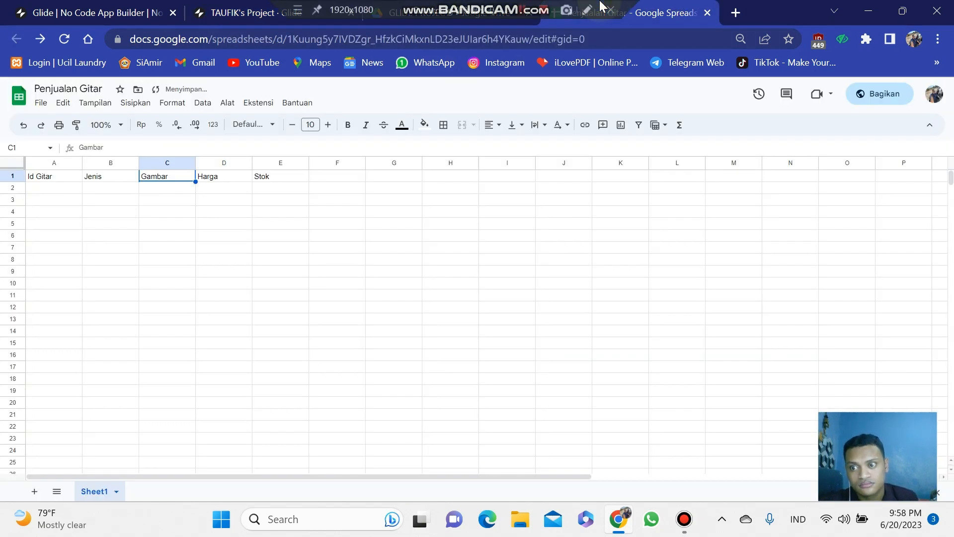
{"action": "left_click", "coordinate": [455, 15]}
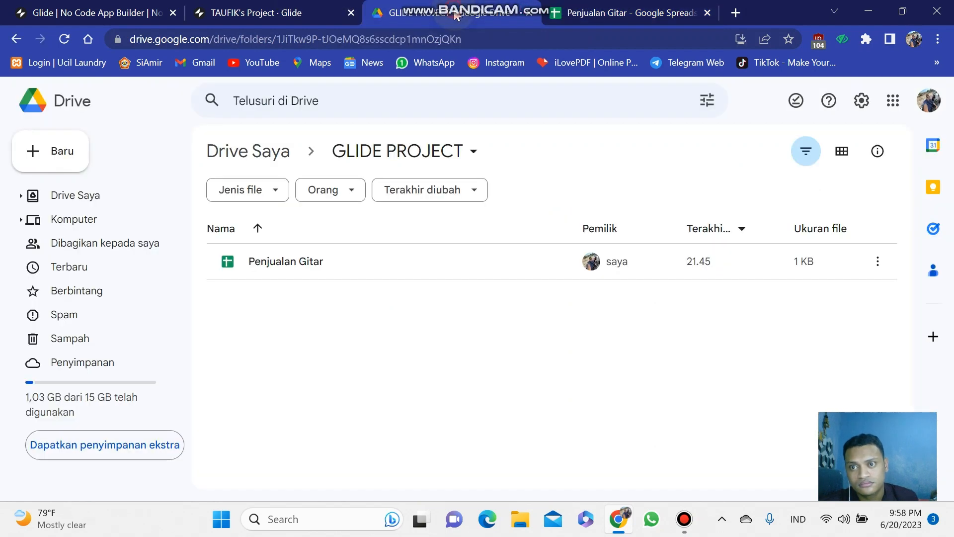
{"action": "left_click", "coordinate": [272, 13]}
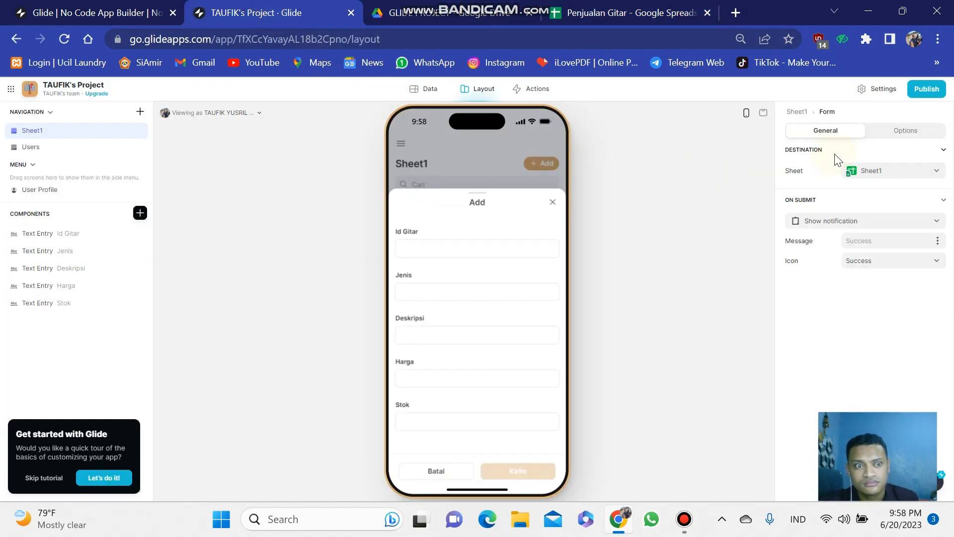
{"action": "left_click", "coordinate": [875, 174]}
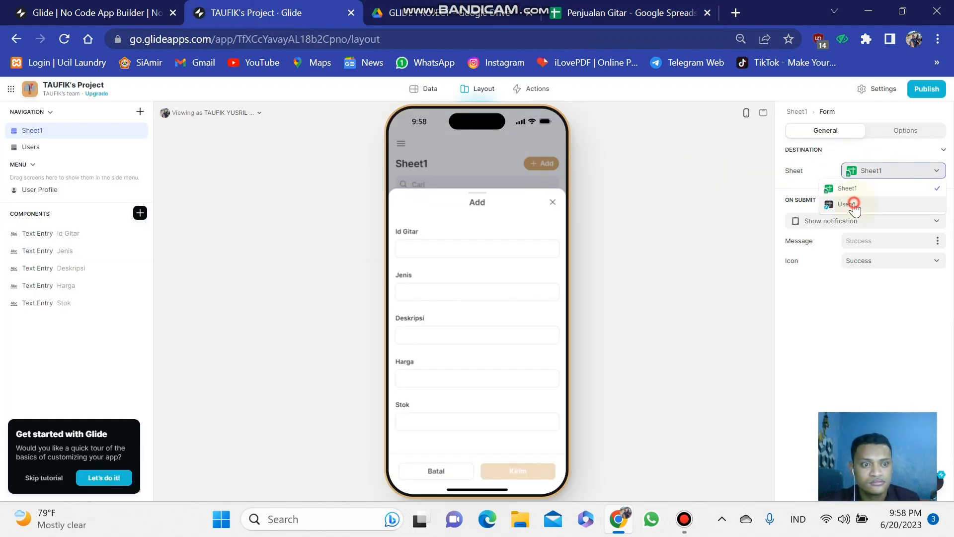
{"action": "left_click", "coordinate": [556, 203]}
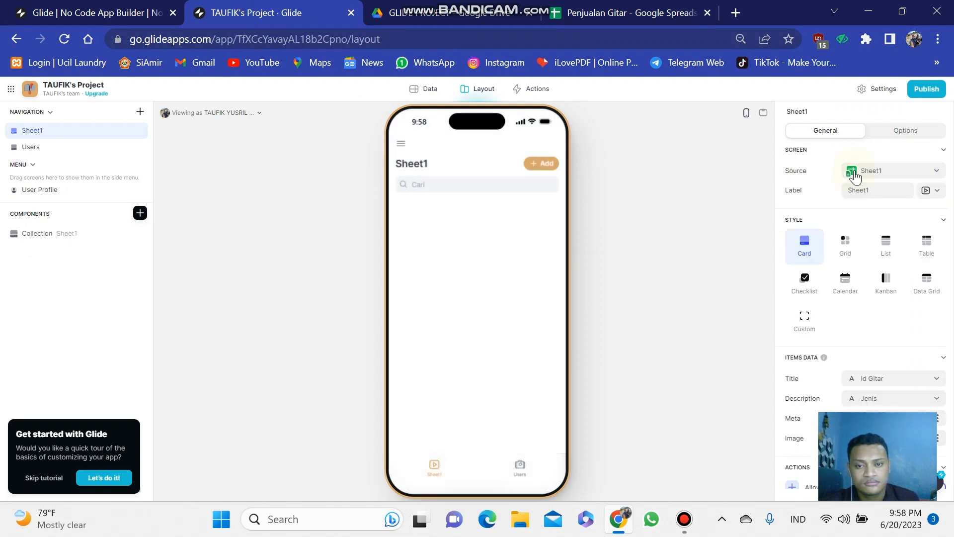
Step: Preview the Sheet1 screen with Users as its data source, and set the source back to Sheet1
{"action": "left_click", "coordinate": [893, 167]}
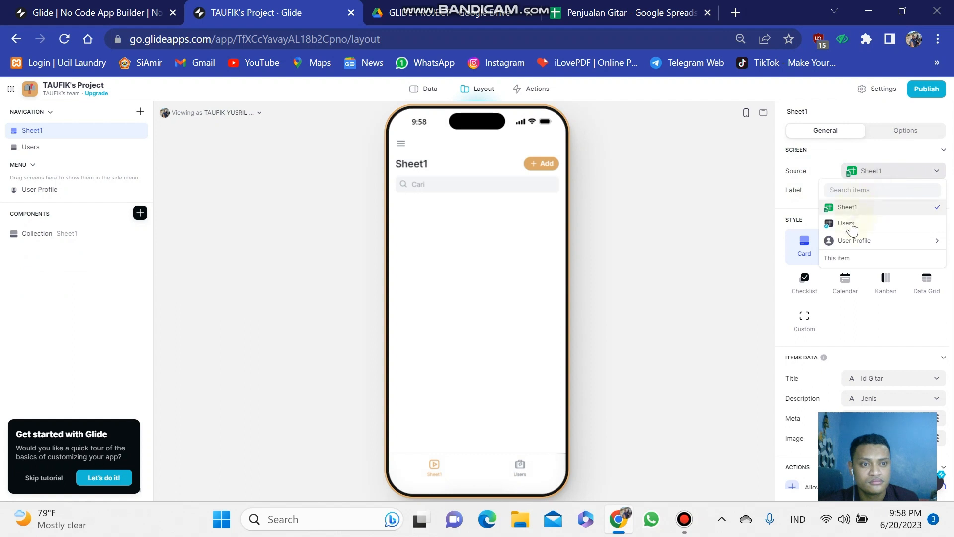
{"action": "left_click", "coordinate": [851, 225]}
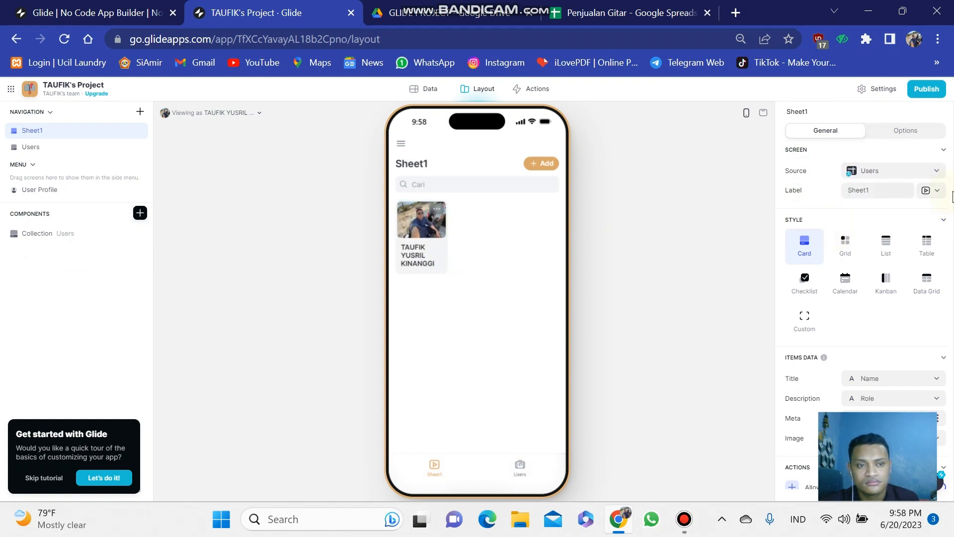
{"action": "left_click", "coordinate": [890, 172]}
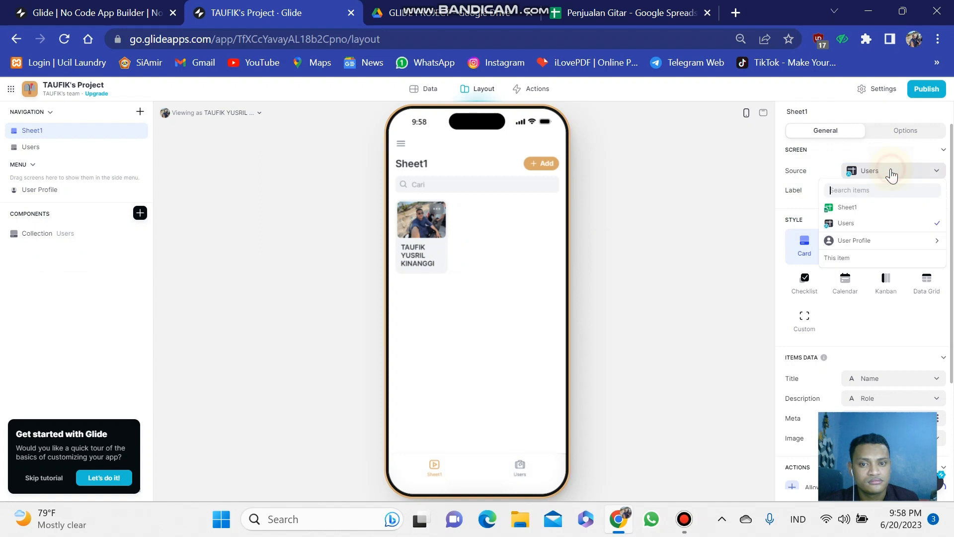
{"action": "left_click", "coordinate": [415, 225]}
{"action": "left_click", "coordinate": [433, 212]}
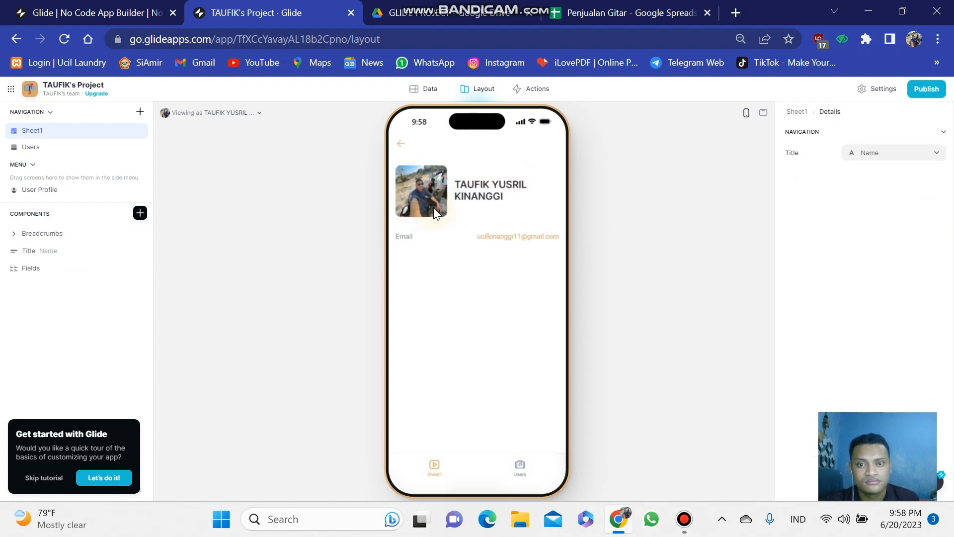
{"action": "left_click", "coordinate": [401, 148]}
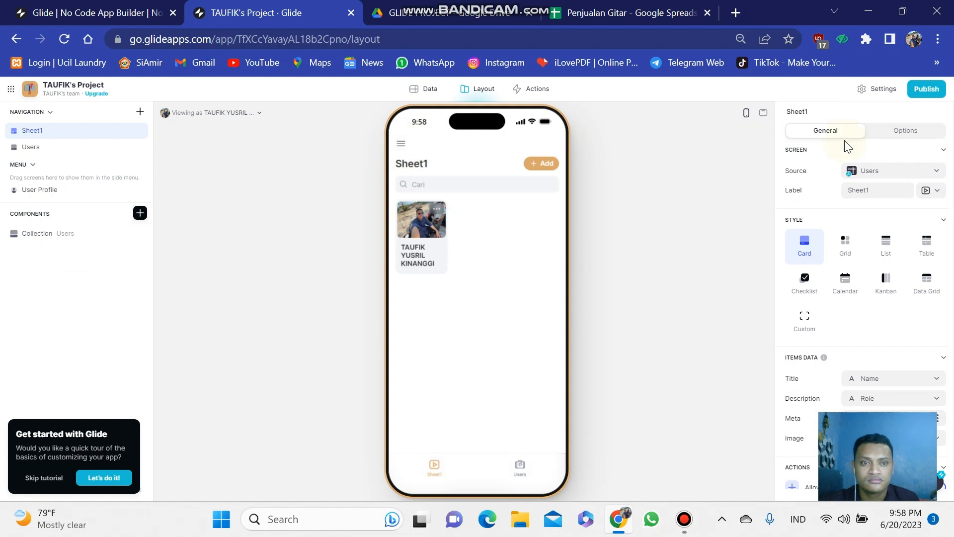
{"action": "left_click", "coordinate": [896, 171]}
{"action": "left_click", "coordinate": [856, 208]}
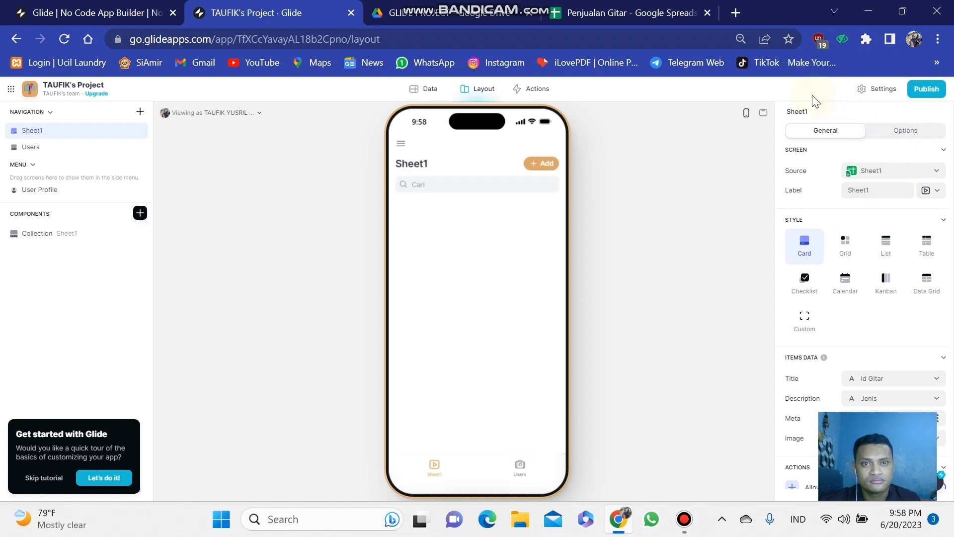
Step: Permanently delete the existing Glide project from the team's projects, entering the required confirmation phrase
{"action": "left_click", "coordinate": [11, 92]}
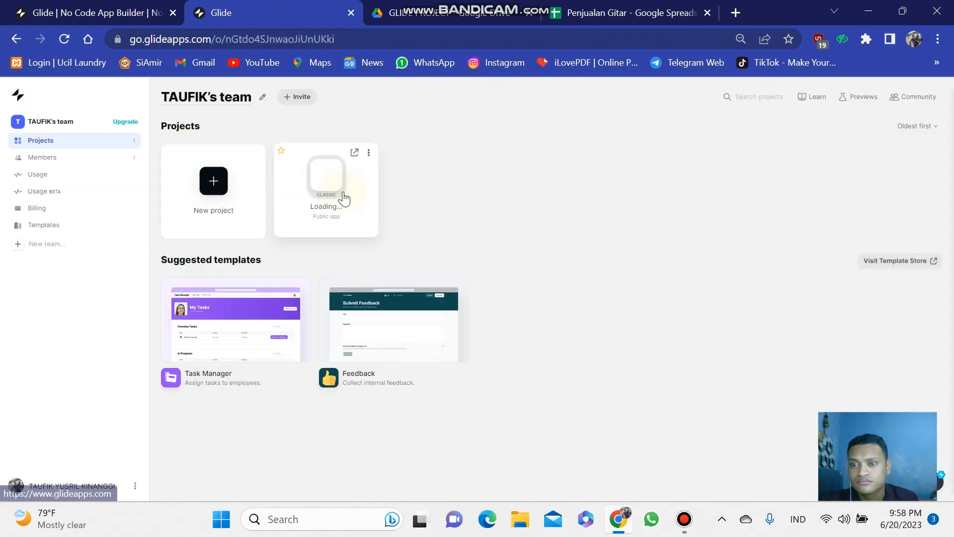
{"action": "left_click", "coordinate": [369, 153]}
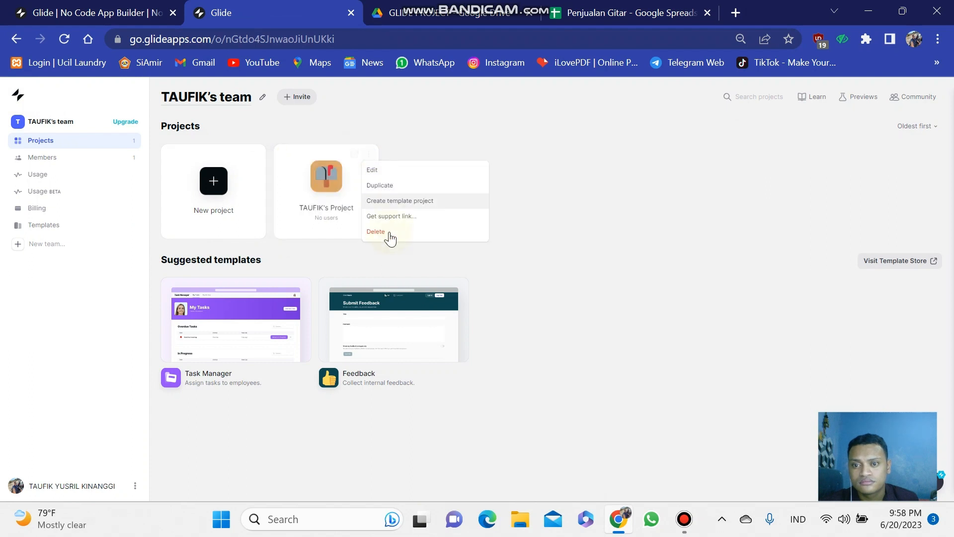
{"action": "left_click", "coordinate": [382, 246]}
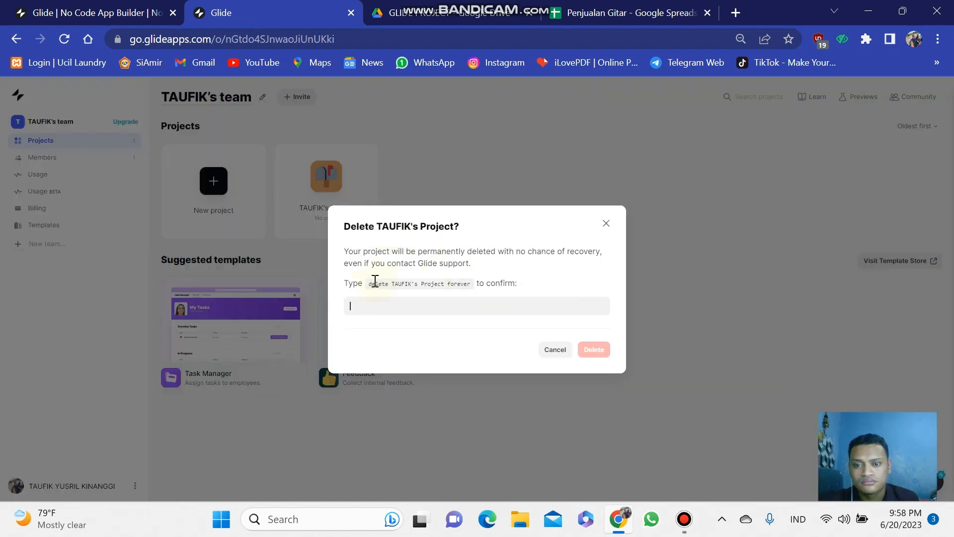
{"action": "left_click_drag", "start_coordinate": [365, 284], "coordinate": [471, 288]}
{"action": "key", "text": "ctrl+c"}
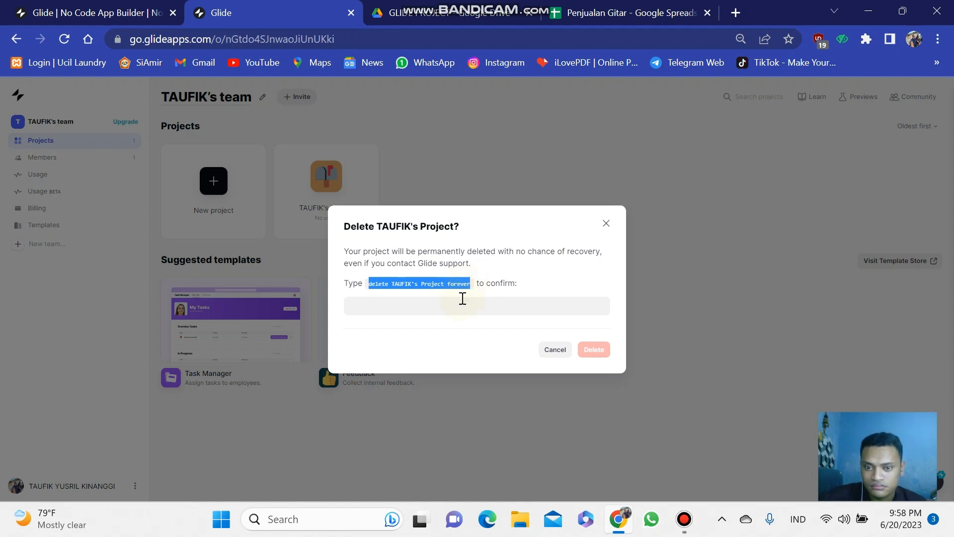
{"action": "left_click", "coordinate": [437, 303]}
{"action": "key", "text": "ctrl+v"}
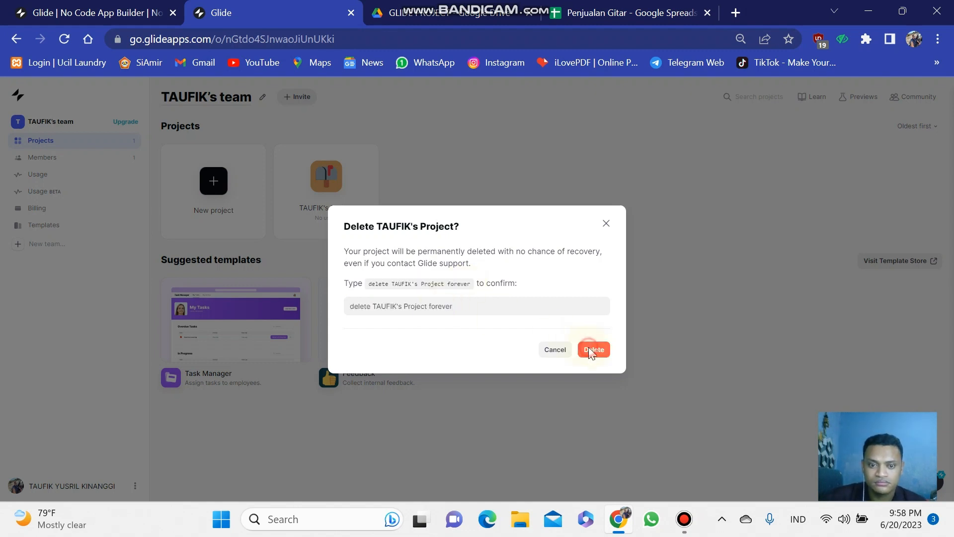
{"action": "left_click", "coordinate": [591, 349]}
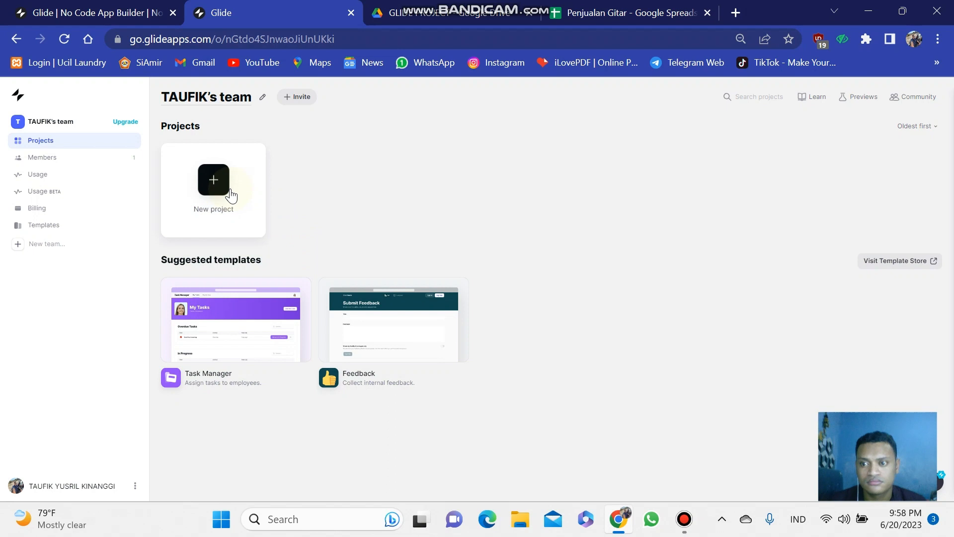
Step: Create a new mobile project from the Penjualan Gitar Google Sheets file and check the fields in its Sheet1 Add form
{"action": "left_click", "coordinate": [231, 190]}
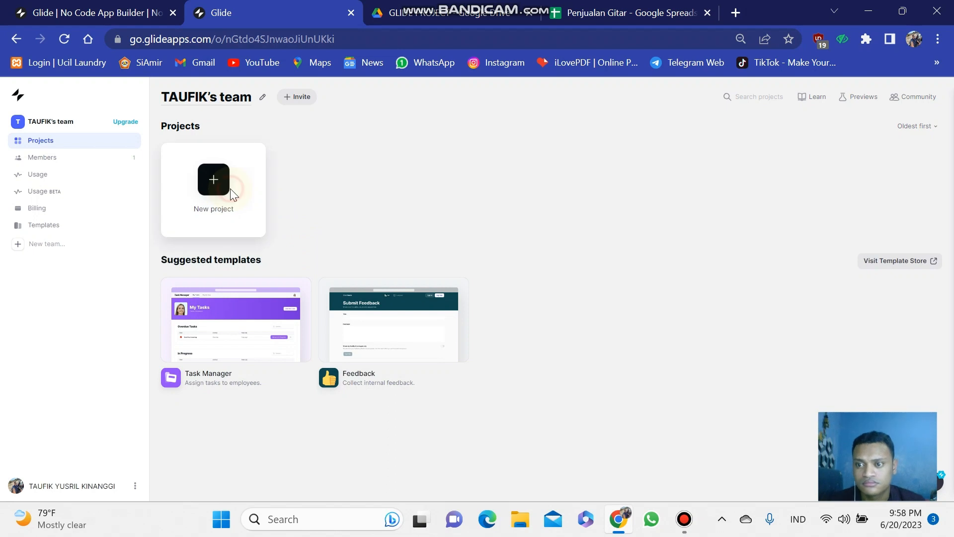
{"action": "left_click", "coordinate": [494, 387]}
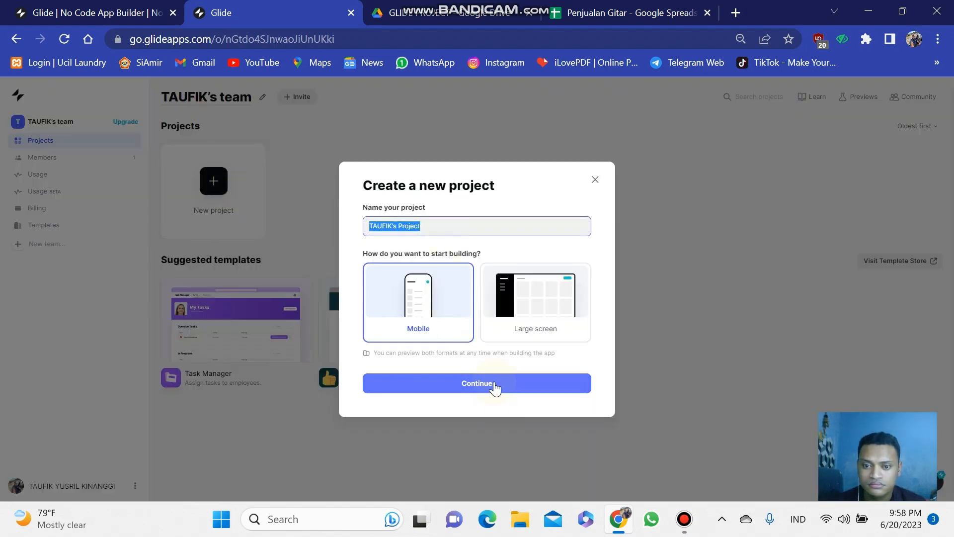
{"action": "left_click", "coordinate": [504, 237]}
{"action": "left_click", "coordinate": [566, 423]}
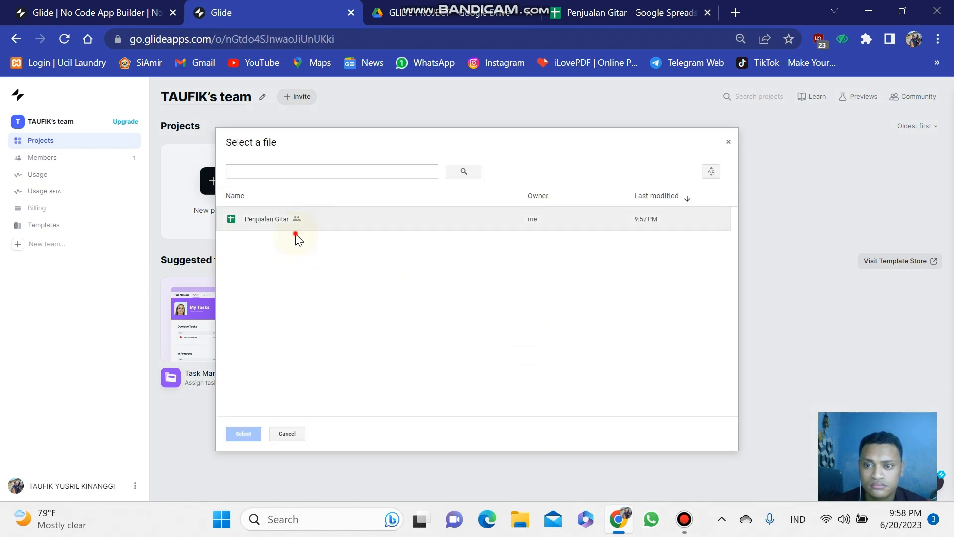
{"action": "left_click", "coordinate": [258, 230]}
{"action": "left_click", "coordinate": [243, 433]}
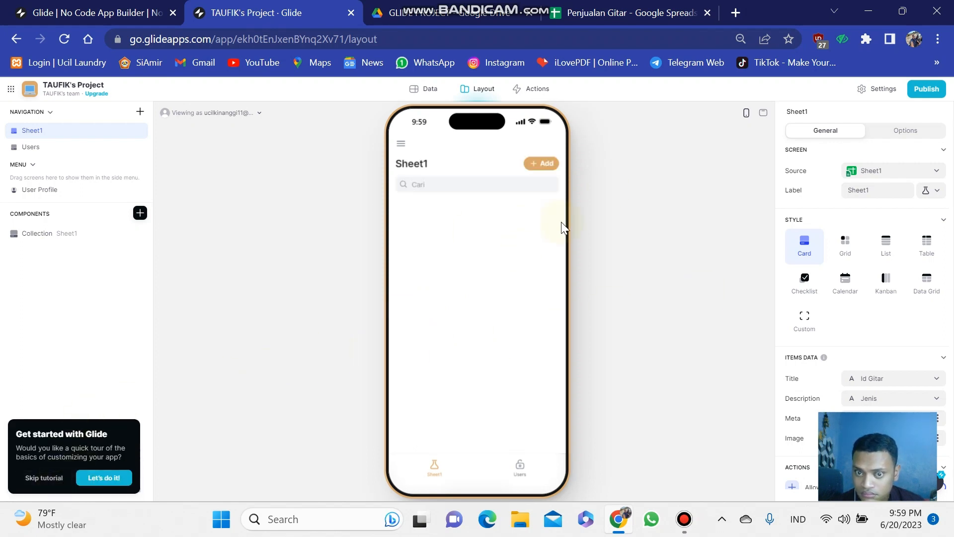
{"action": "left_click", "coordinate": [545, 164]}
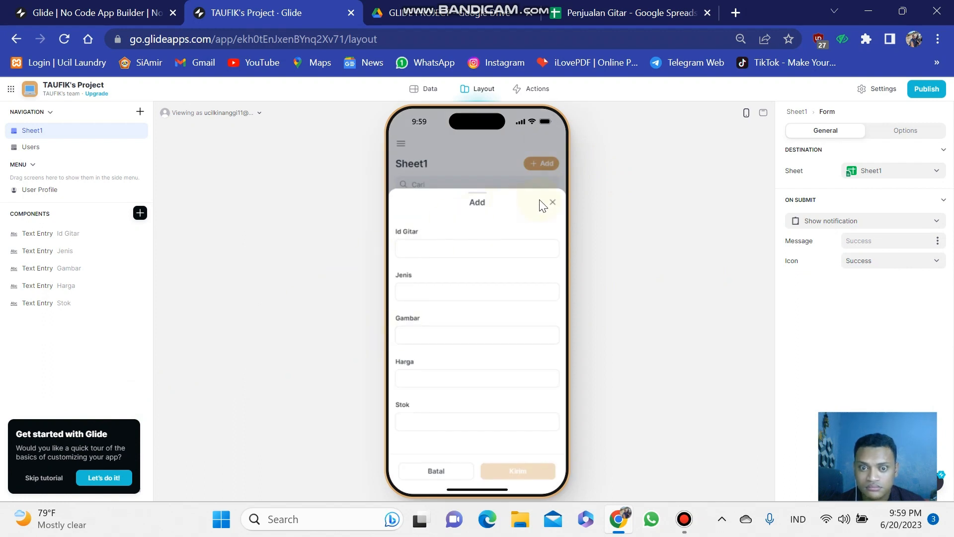
{"action": "left_click", "coordinate": [552, 203]}
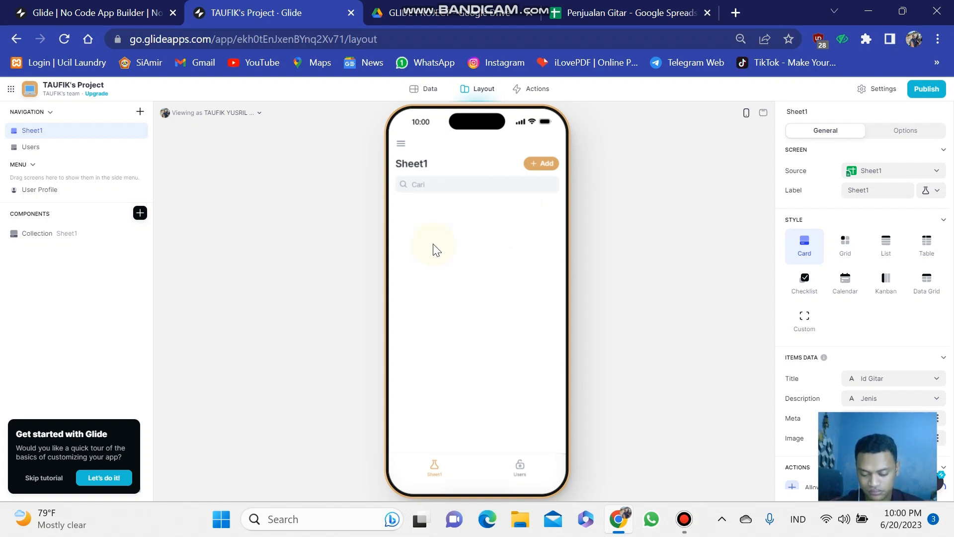
Step: Replace the Gambar text entry in the Sheet1 Add form with an Image Picker placed between Jenis and Harga
{"action": "left_click", "coordinate": [541, 164]}
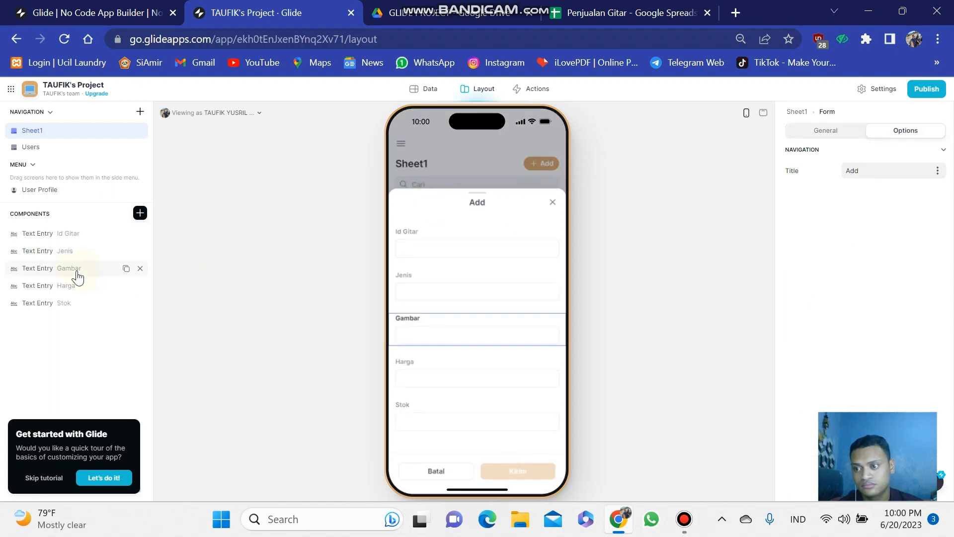
{"action": "left_click", "coordinate": [141, 269]}
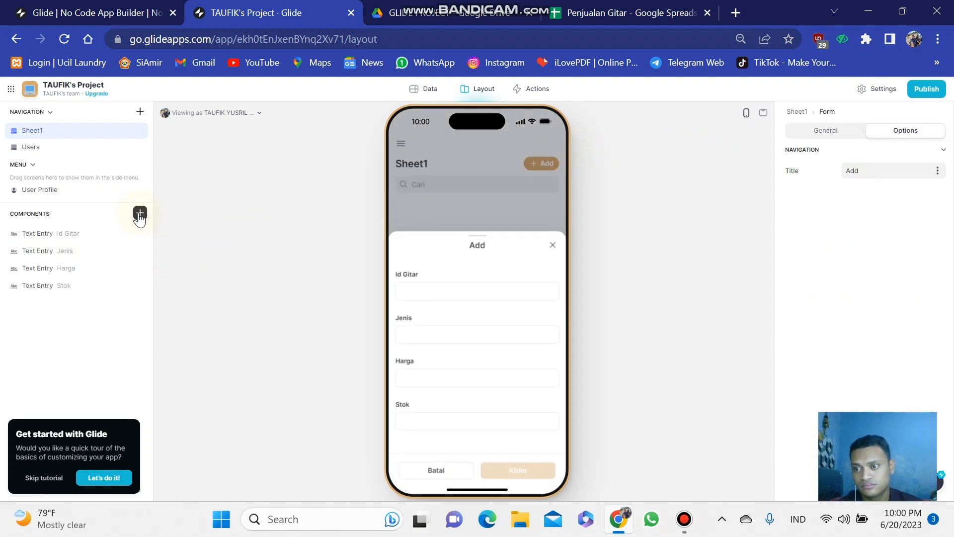
{"action": "left_click", "coordinate": [140, 214]}
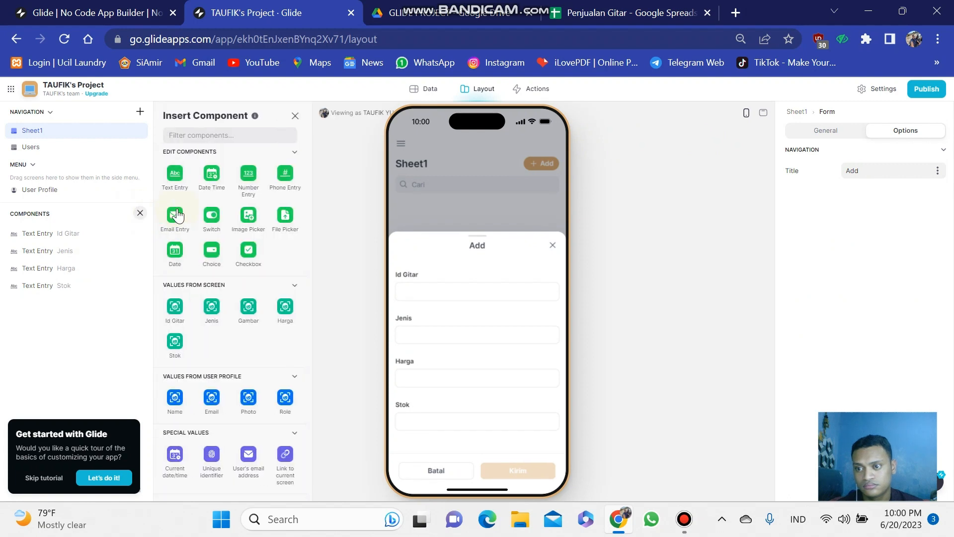
{"action": "left_click", "coordinate": [248, 216]}
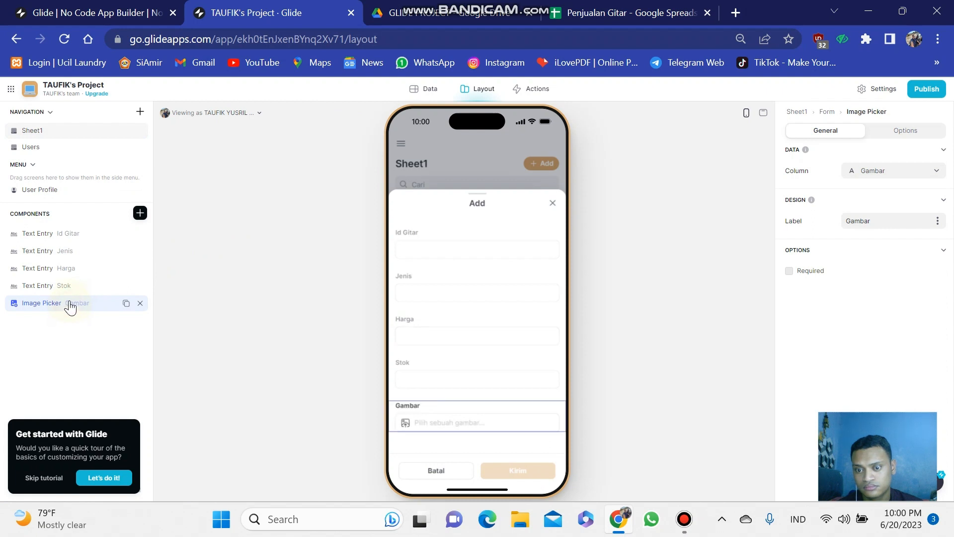
{"action": "left_click_drag", "start_coordinate": [70, 307], "coordinate": [70, 272]}
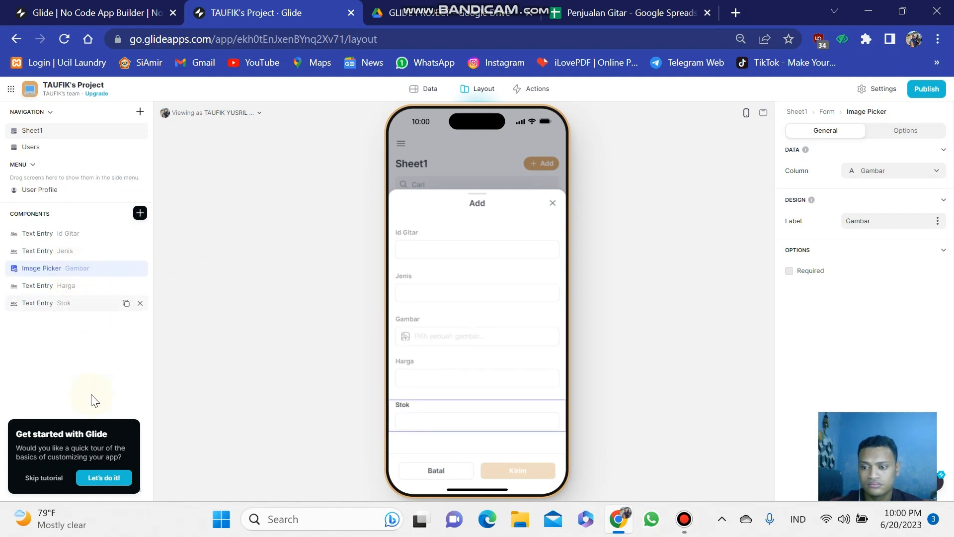
{"action": "left_click", "coordinate": [94, 351]}
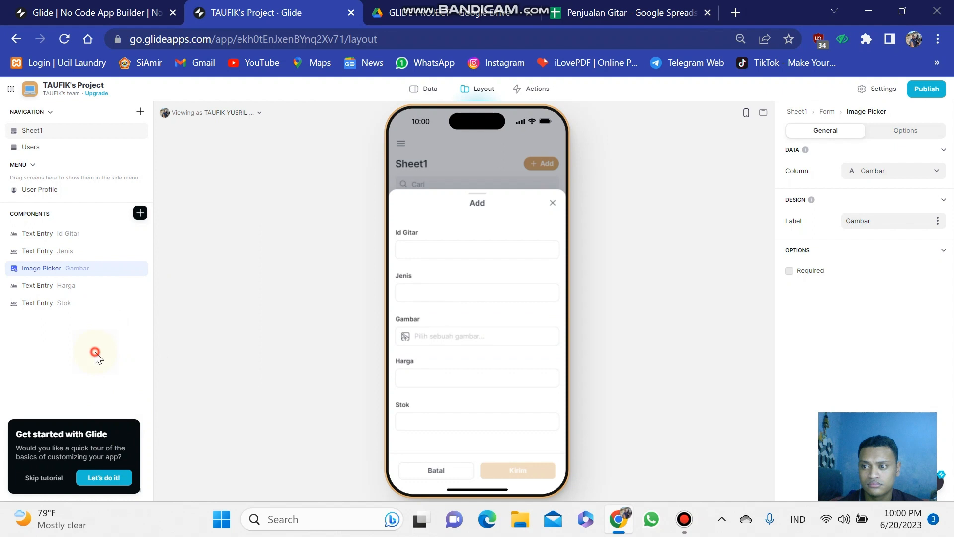
Step: Test the Gambar image picker in the form preview by opening its file chooser, and cancel without choosing an image
{"action": "left_click", "coordinate": [445, 338]}
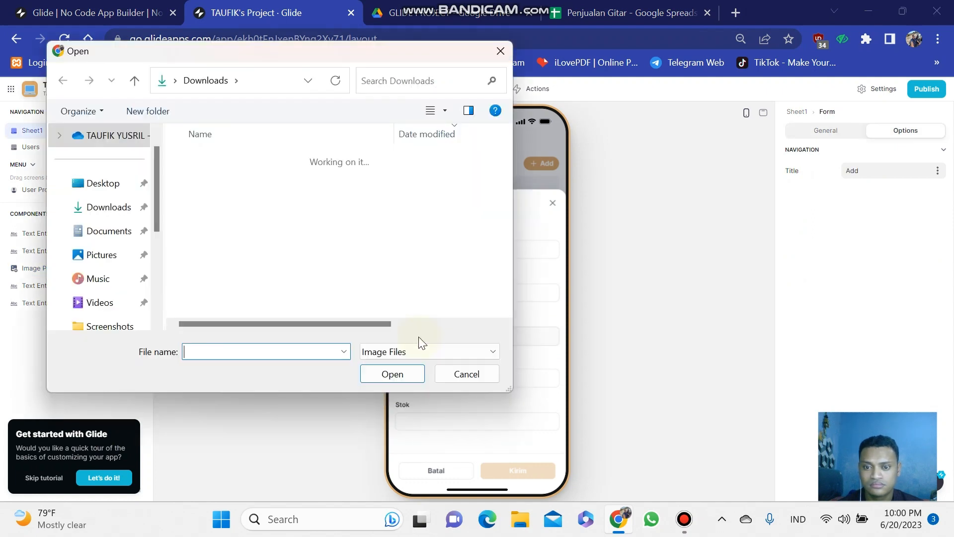
{"action": "left_click", "coordinate": [470, 377]}
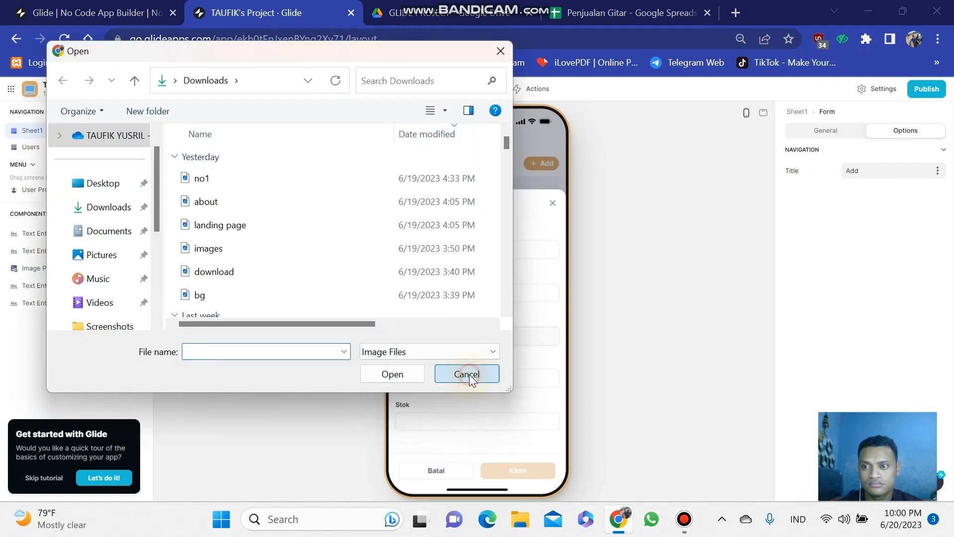
{"action": "left_click", "coordinate": [618, 519]}
{"action": "left_click", "coordinate": [618, 519]}
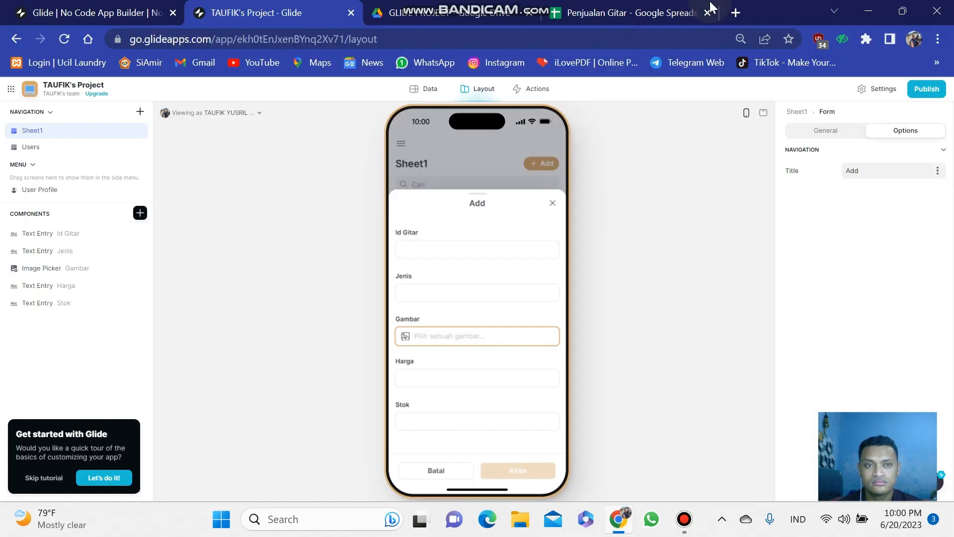
Step: Search Google Images for ukulele in a new browser tab
{"action": "left_click", "coordinate": [736, 13]}
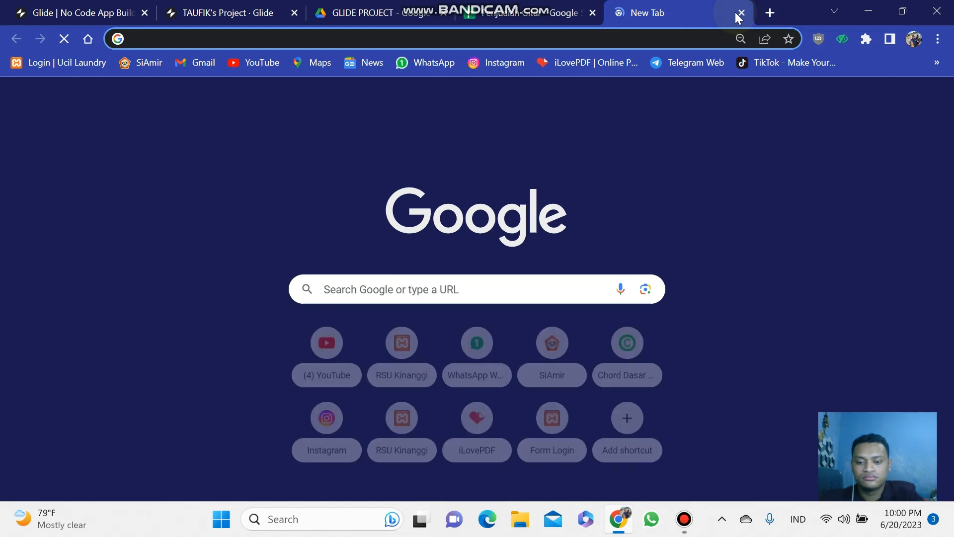
{"action": "type", "text": "ukulele"}
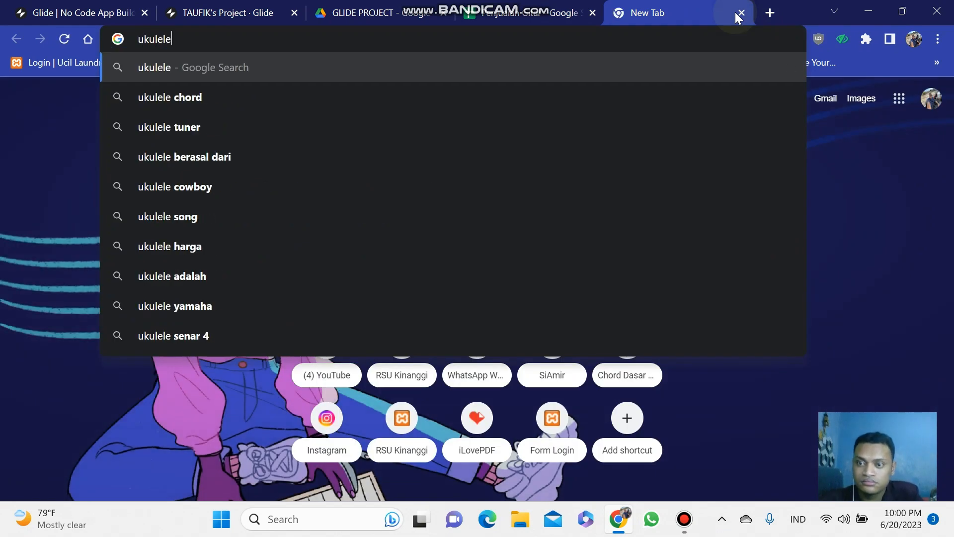
{"action": "key", "text": "Return"}
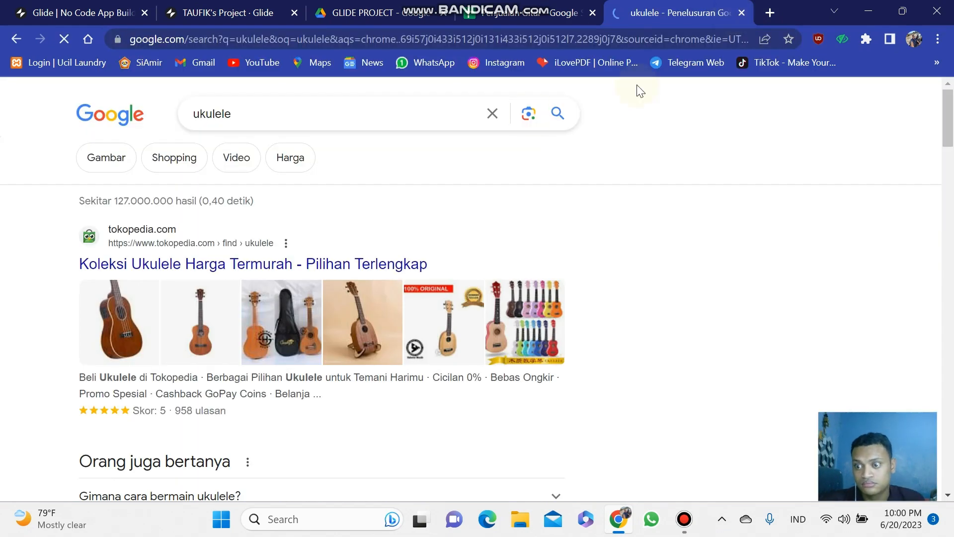
{"action": "left_click", "coordinate": [105, 166]}
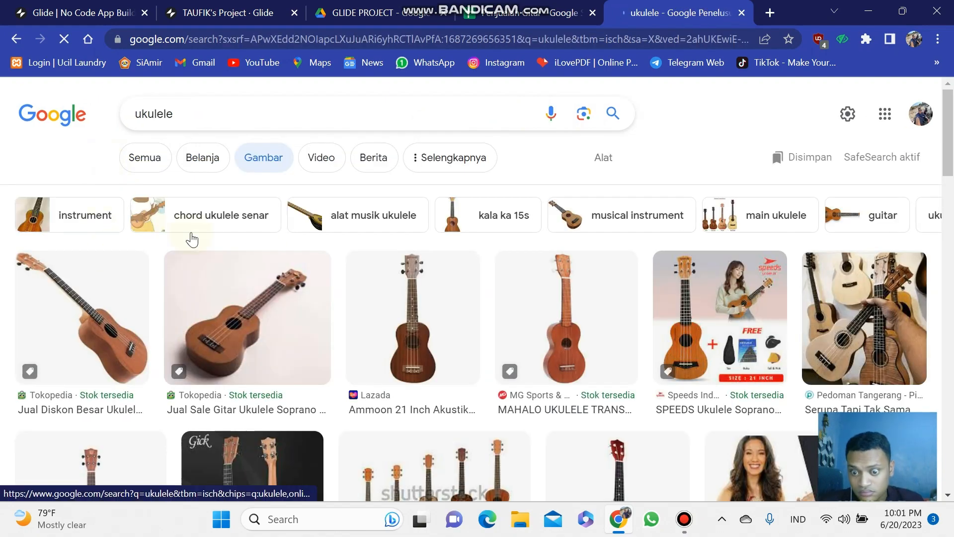
Step: Browse the image results and save the Ammoon 21 Inch ukulele picture to Downloads as a JPEG named ukulele
{"action": "scroll", "coordinate": [127, 298], "scroll_direction": "down", "scroll_amount": 4}
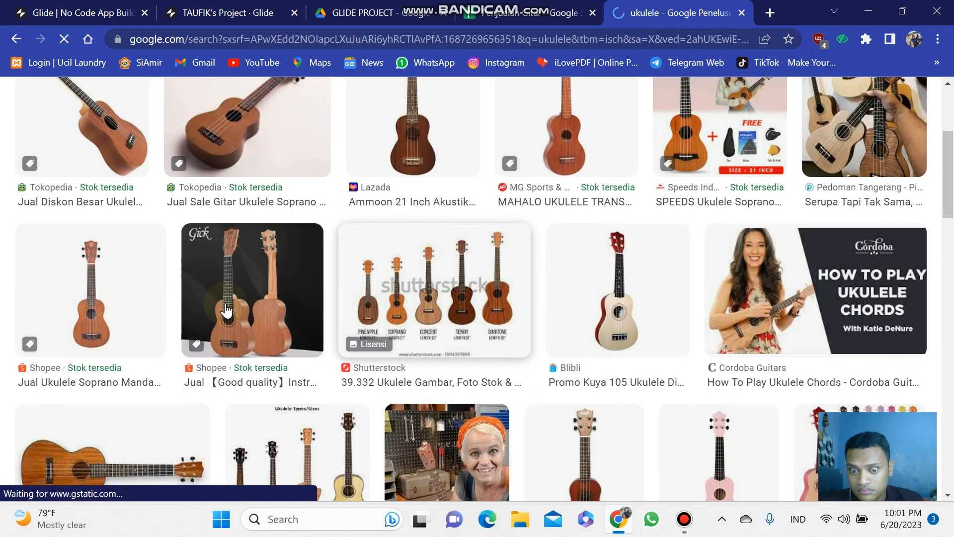
{"action": "scroll", "coordinate": [226, 310], "scroll_direction": "down", "scroll_amount": 3}
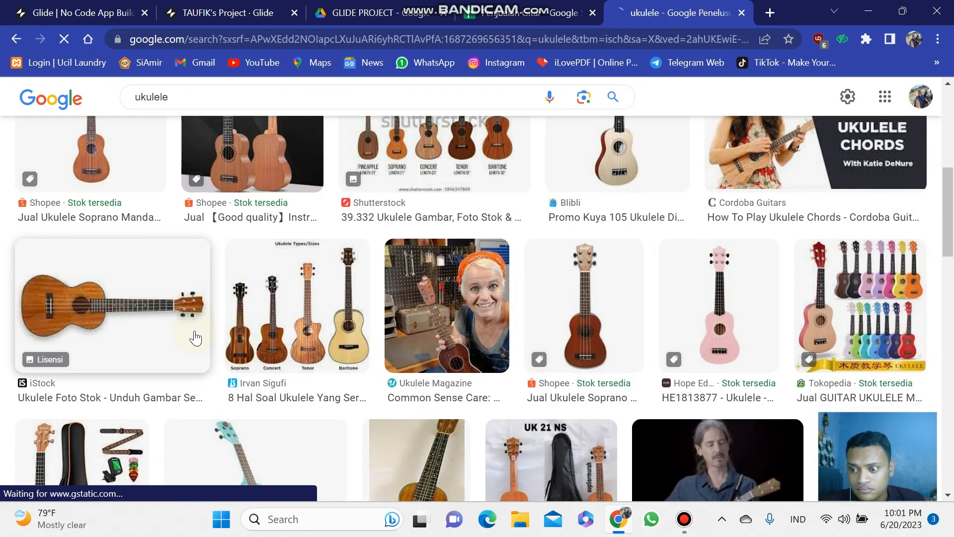
{"action": "scroll", "coordinate": [195, 338], "scroll_direction": "up", "scroll_amount": 7}
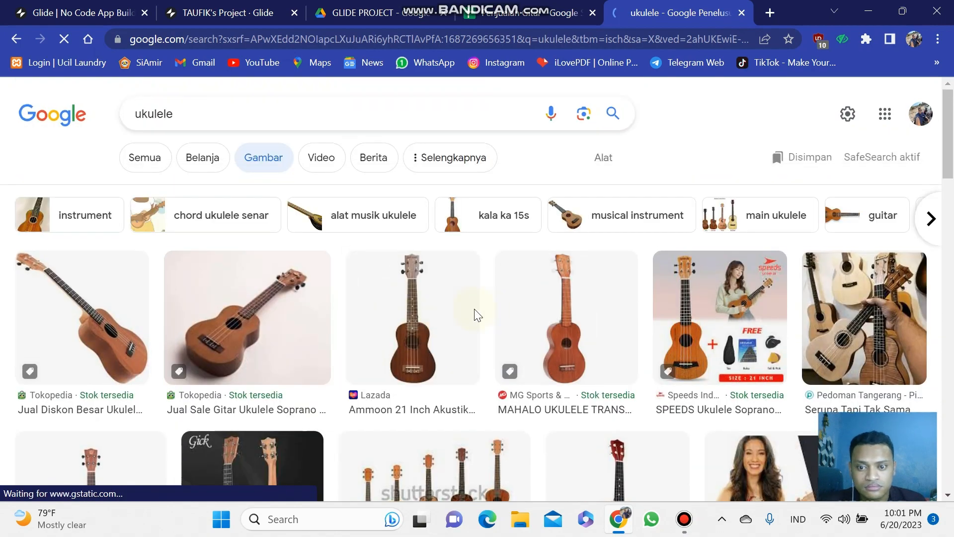
{"action": "right_click", "coordinate": [418, 309]}
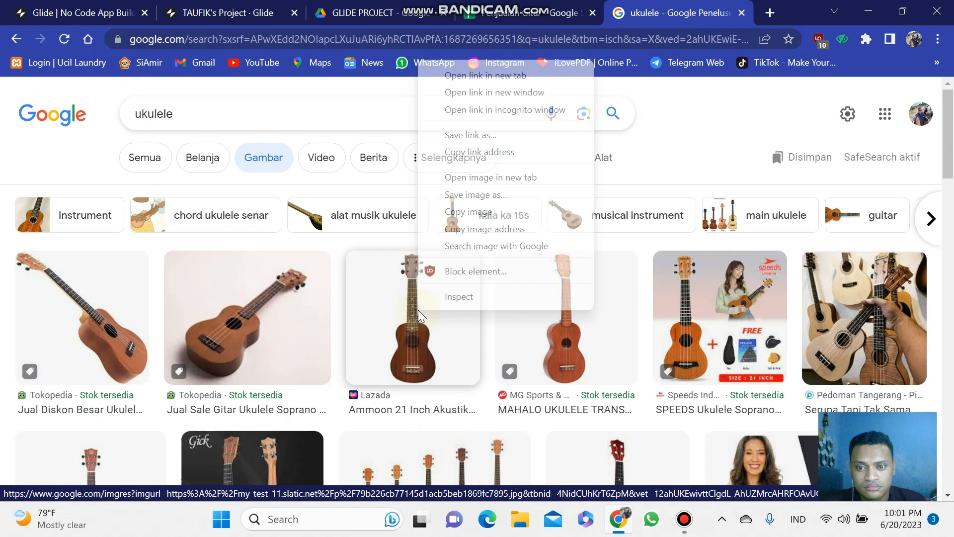
{"action": "left_click", "coordinate": [477, 198]}
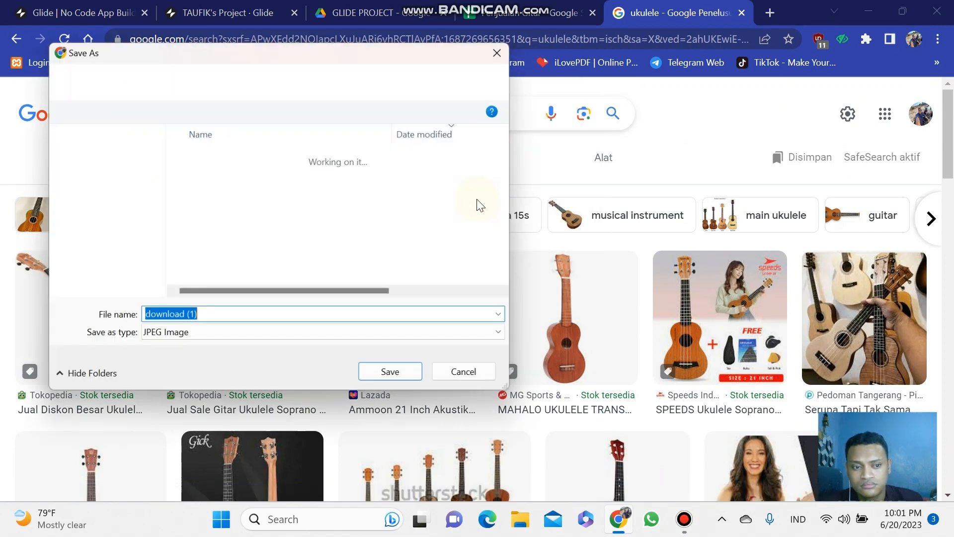
{"action": "type", "text": "uku"}
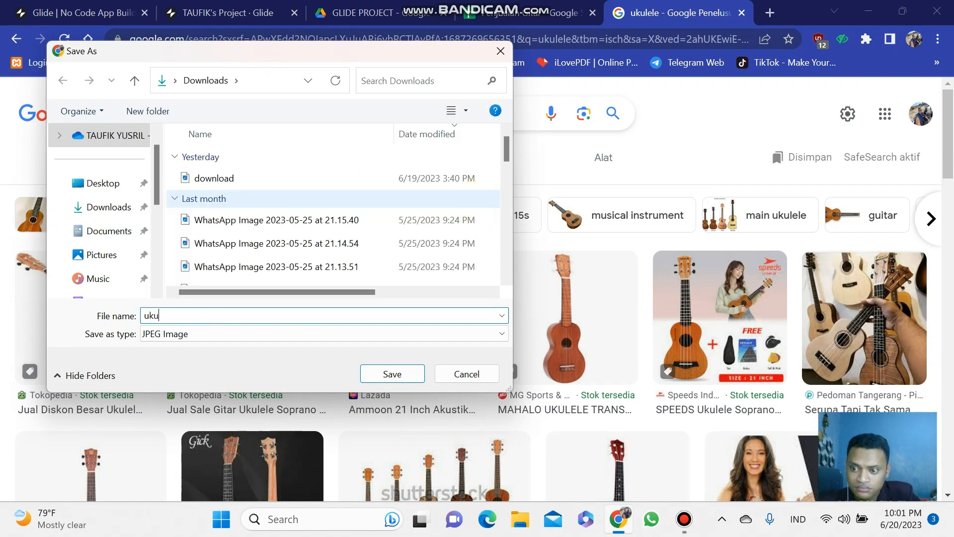
{"action": "type", "text": "lele"}
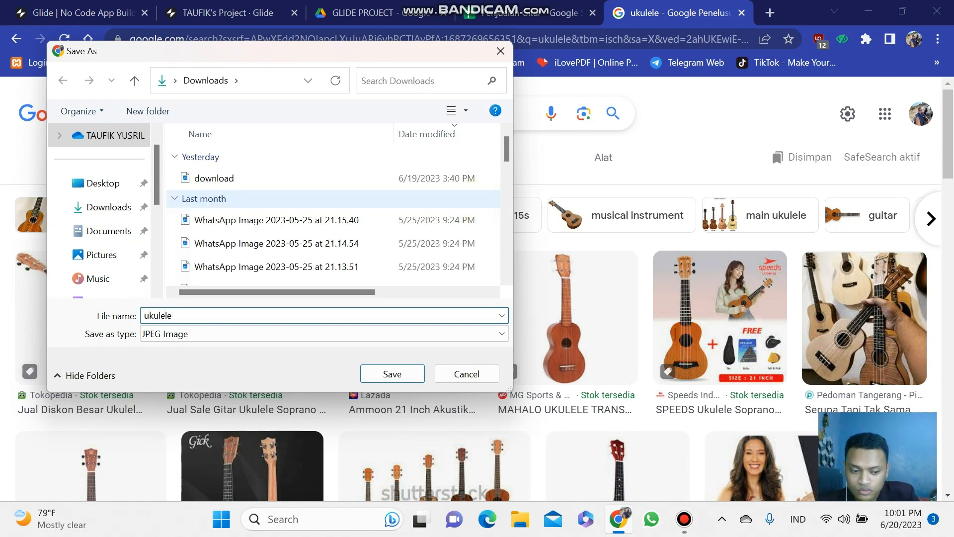
{"action": "key", "text": "Return"}
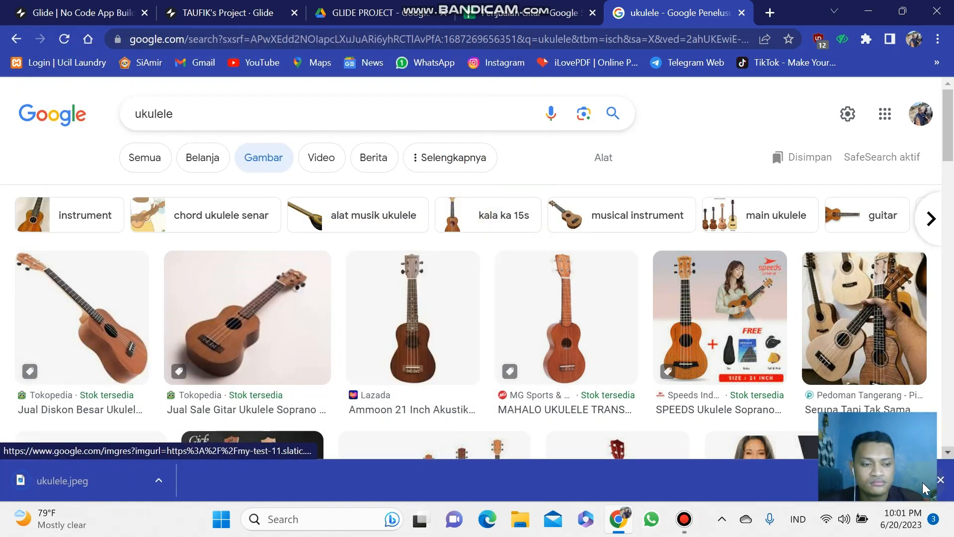
{"action": "left_click", "coordinate": [940, 480]}
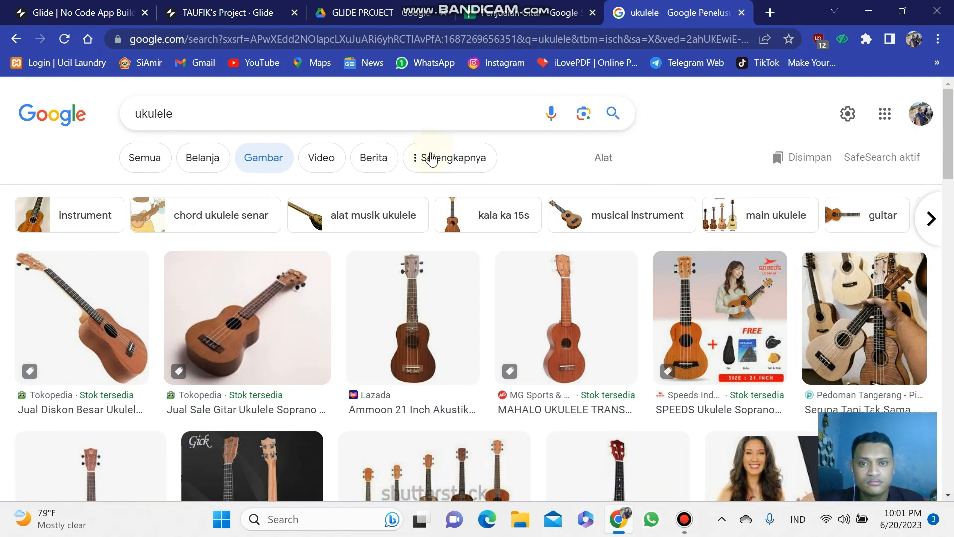
Step: Replace the Google Images query with gitar akustik and browse the picture results
{"action": "left_click", "coordinate": [202, 120]}
{"action": "key", "text": "BackSpace"}
{"action": "key", "text": "BackSpace"}
{"action": "key", "text": "BackSpace"}
{"action": "key", "text": "BackSpace"}
{"action": "key", "text": "BackSpace"}
{"action": "key", "text": "BackSpace"}
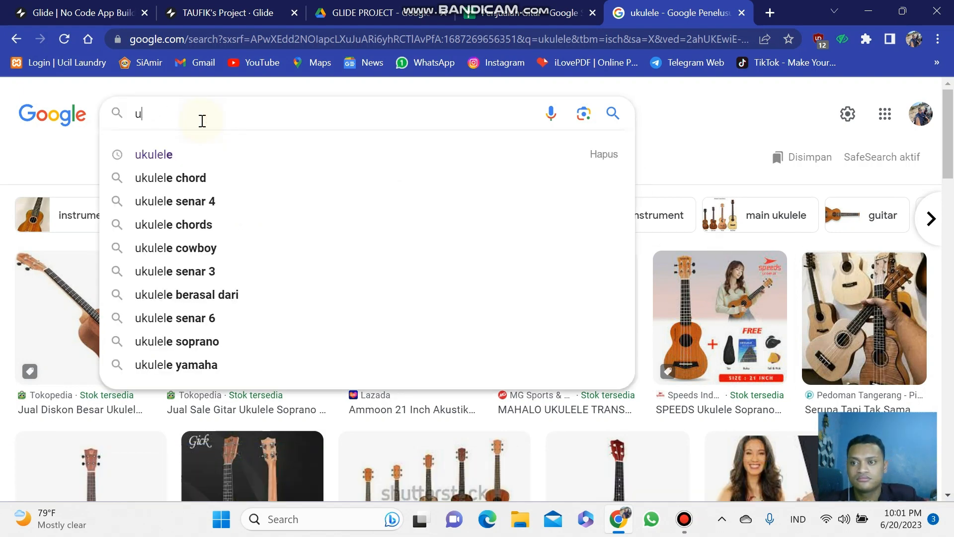
{"action": "type", "text": "gitar"}
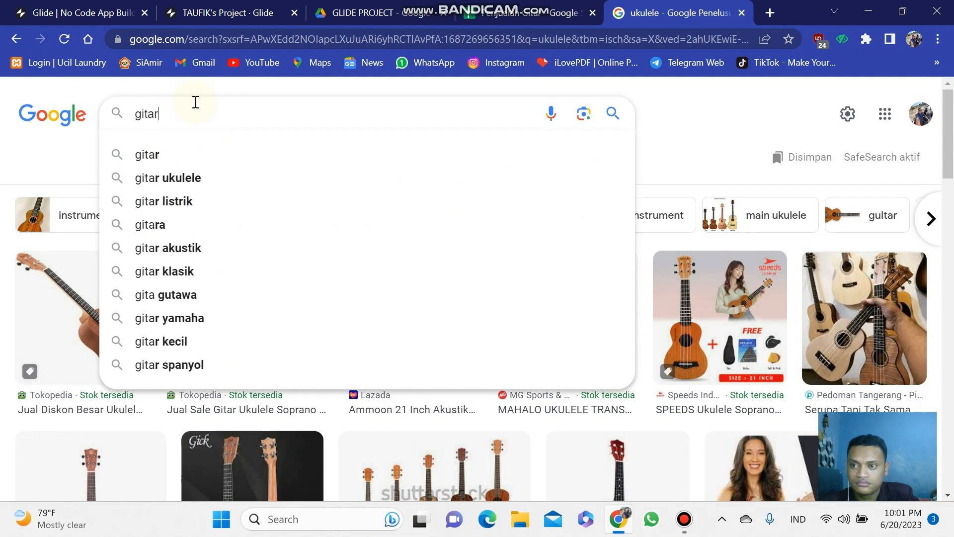
{"action": "type", "text": " akustik"}
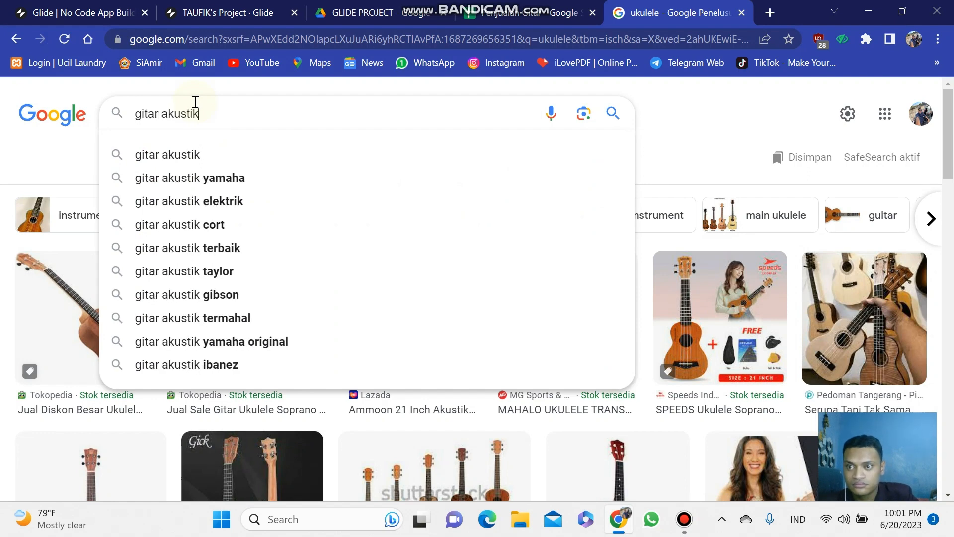
{"action": "key", "text": "Return"}
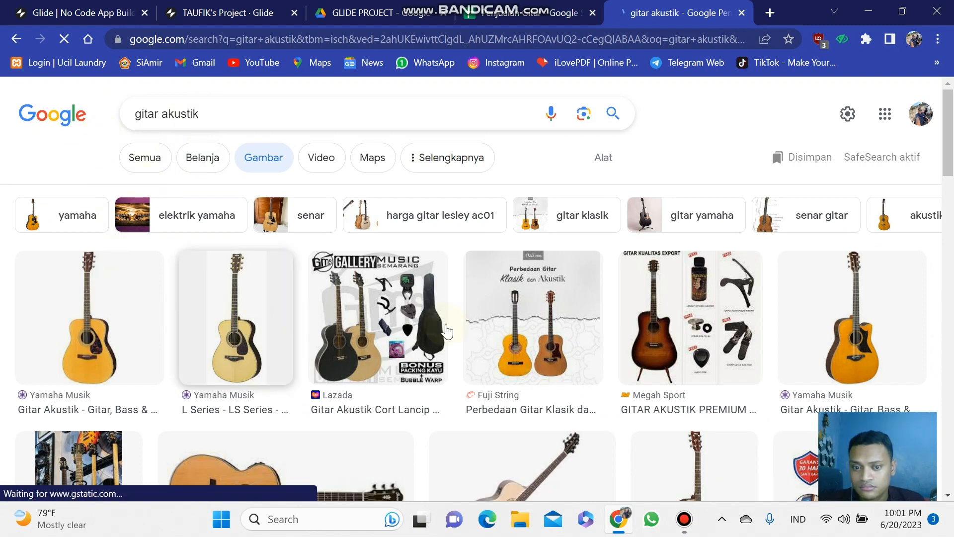
{"action": "scroll", "coordinate": [330, 330], "scroll_direction": "down", "scroll_amount": 1}
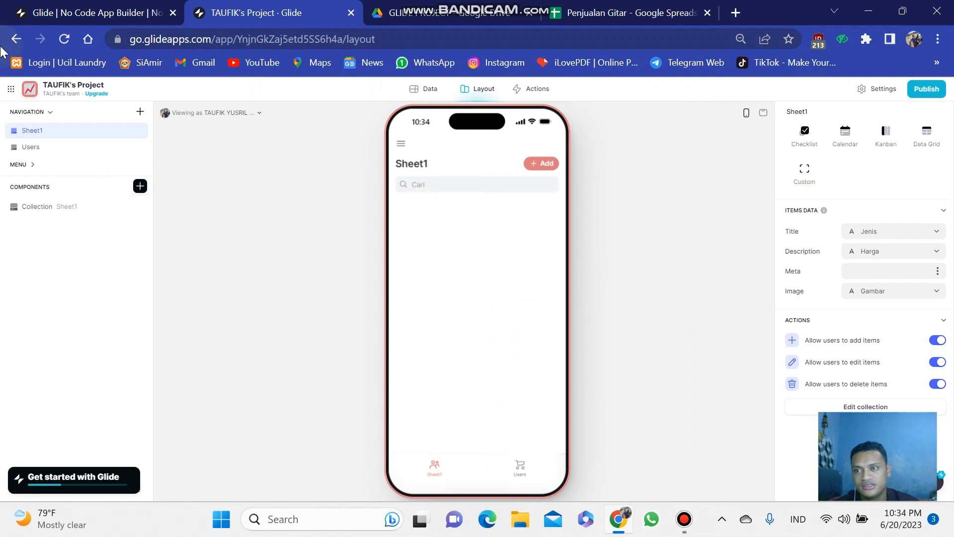
Step: In the Sheet1 Add form of the Glide preview, enter Id Gitar 1 and Jenis Ukulele, and attach the ukulele picture from Downloads
{"action": "left_click", "coordinate": [541, 163]}
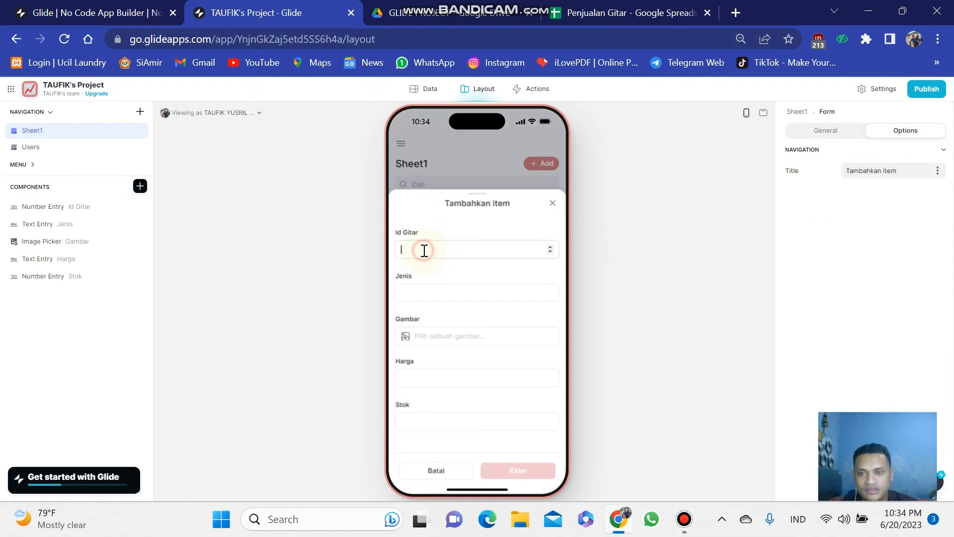
{"action": "left_click", "coordinate": [425, 251]}
{"action": "type", "text": "1"}
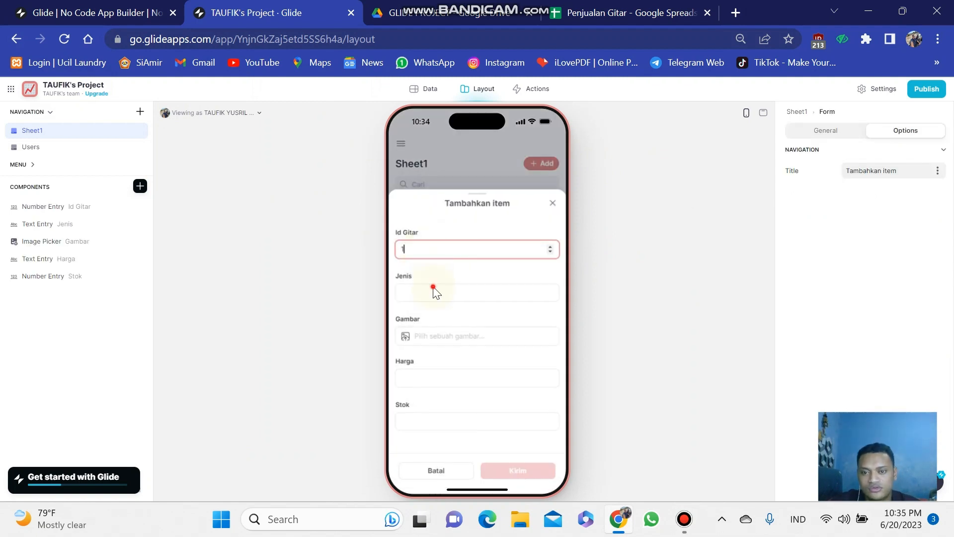
{"action": "left_click", "coordinate": [433, 296]}
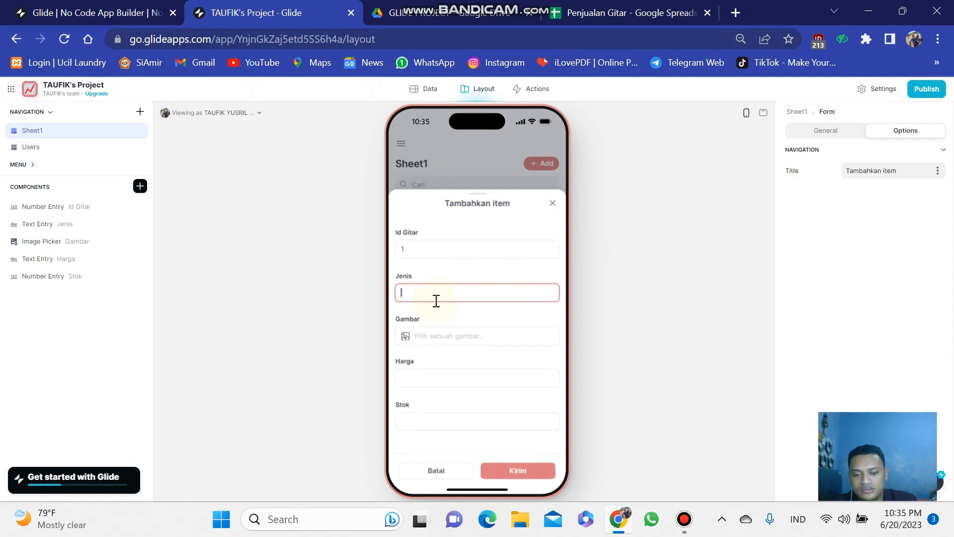
{"action": "type", "text": "uku"}
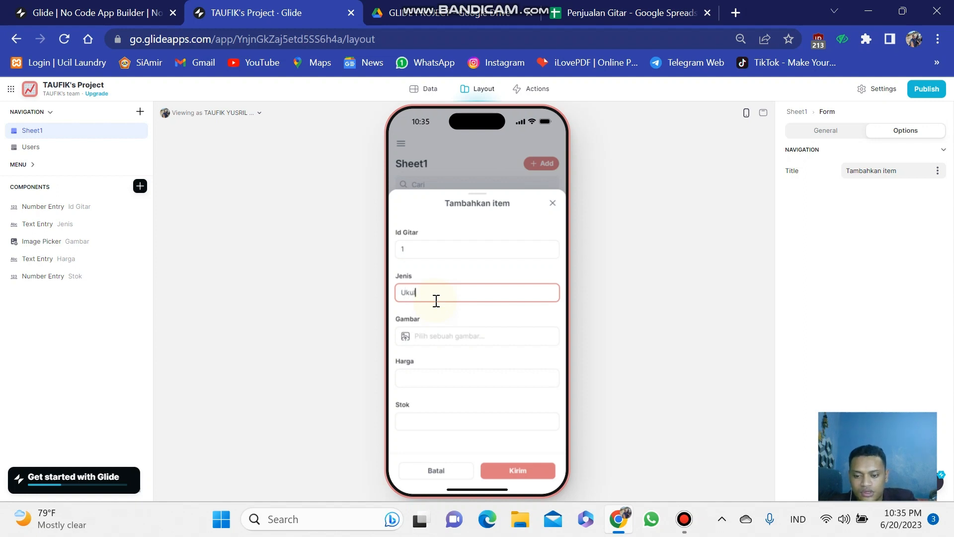
{"action": "type", "text": "lele"}
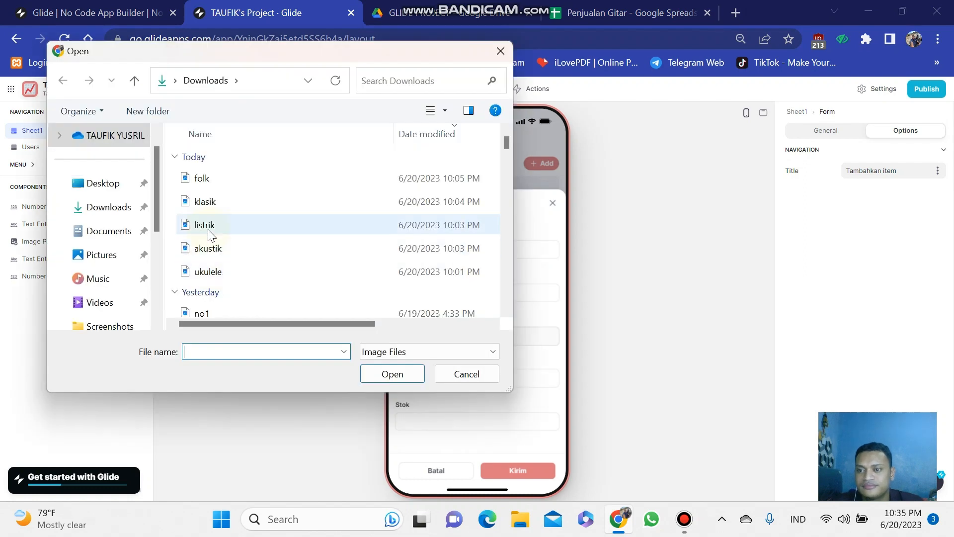
{"action": "left_click", "coordinate": [209, 271]}
{"action": "left_click", "coordinate": [392, 373]}
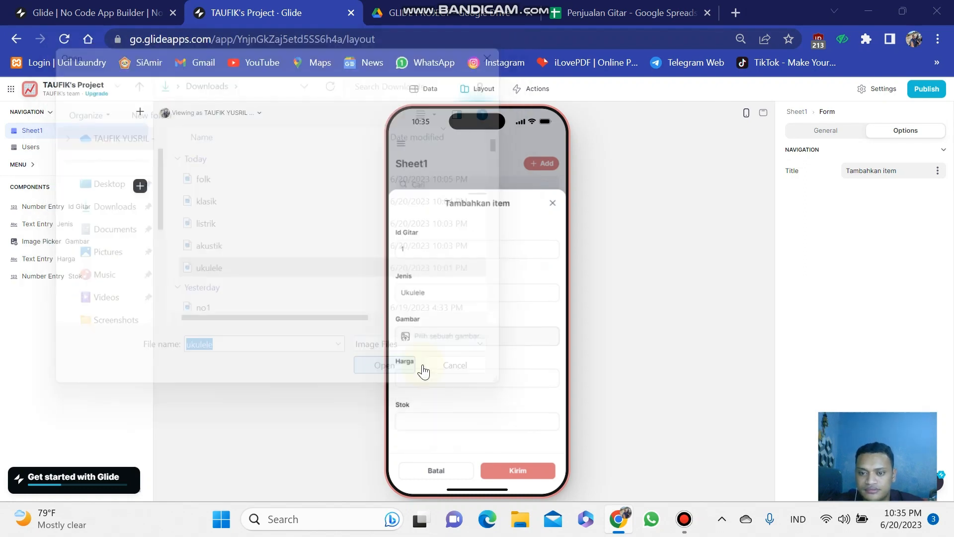
Step: Set the ukulele item's Harga to Rp.500.000 and Stok to 10, and submit the form
{"action": "left_click", "coordinate": [424, 381]}
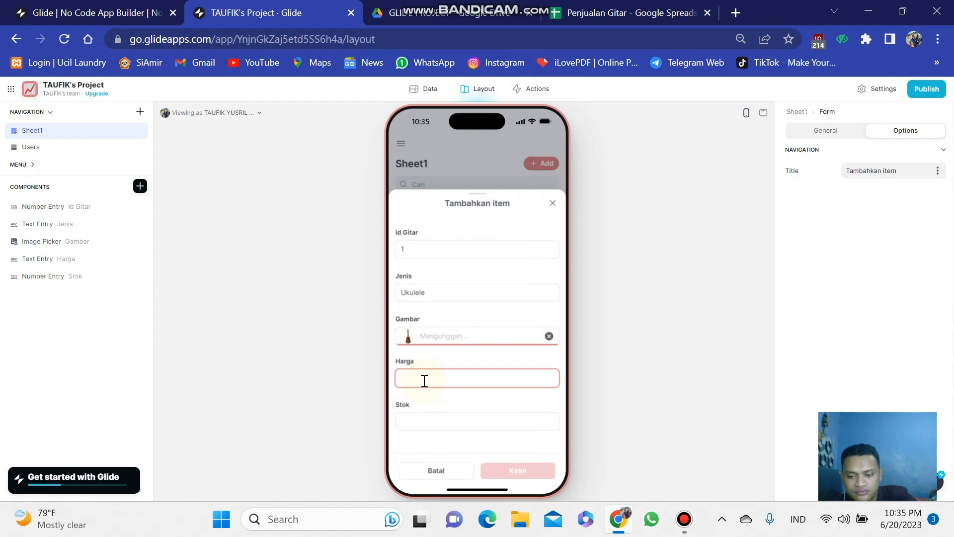
{"action": "type", "text": "Rp.500.000"}
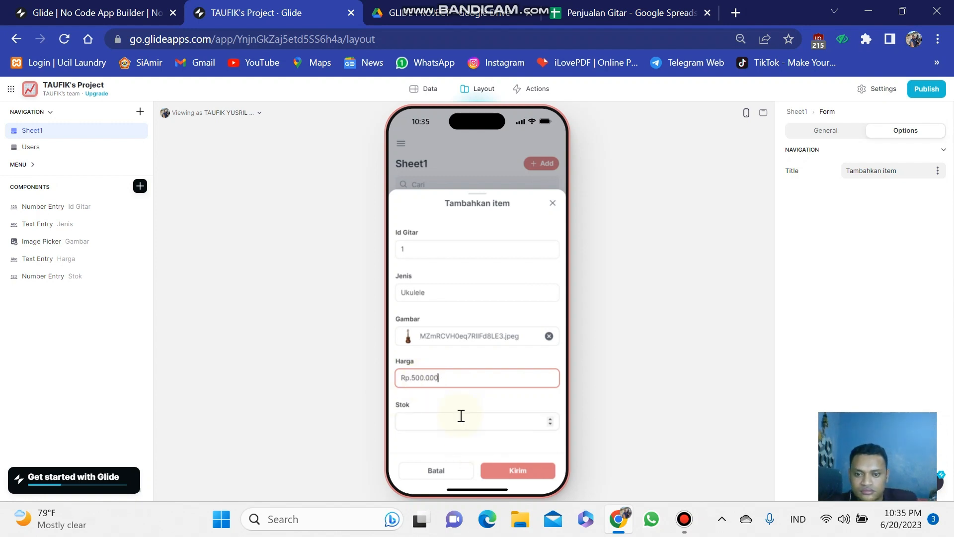
{"action": "left_click", "coordinate": [421, 423]}
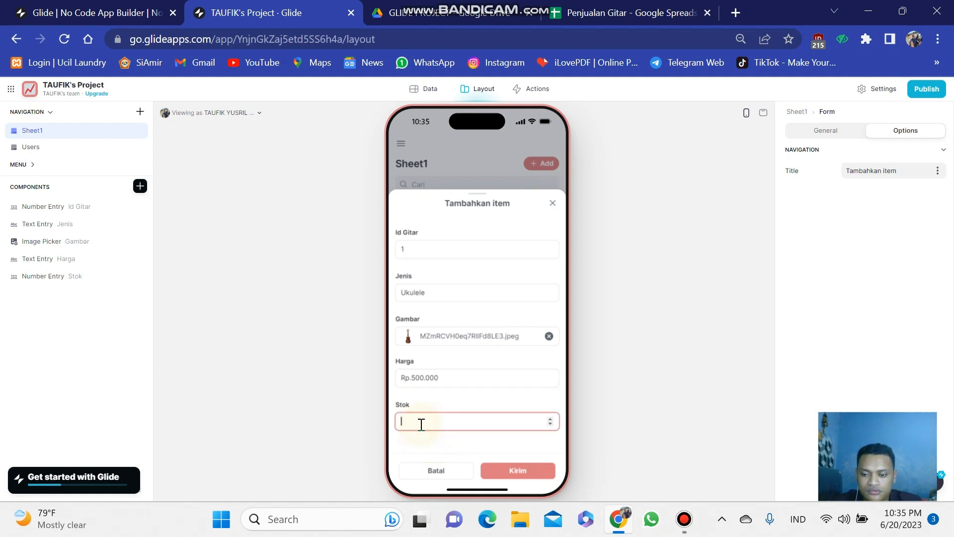
{"action": "type", "text": "1"}
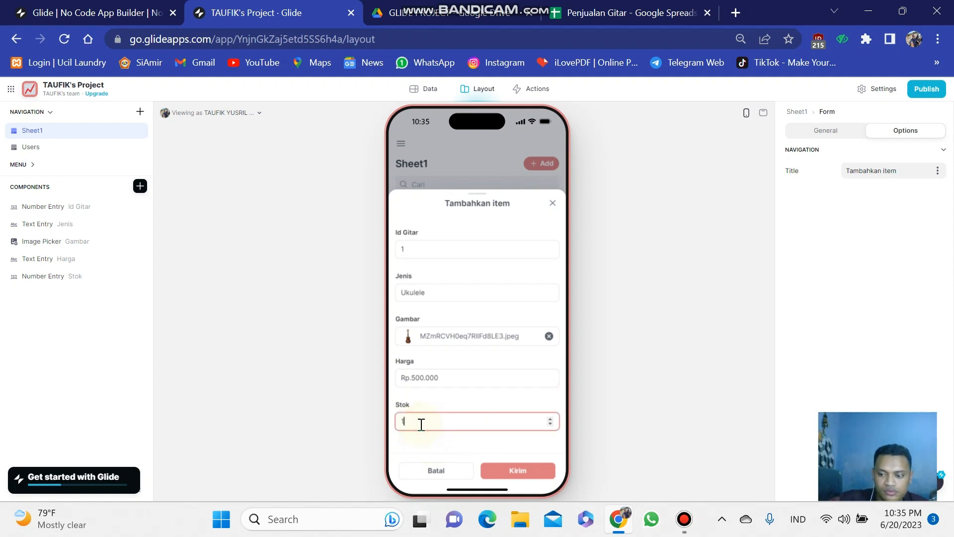
{"action": "type", "text": "0"}
{"action": "left_click", "coordinate": [499, 469]}
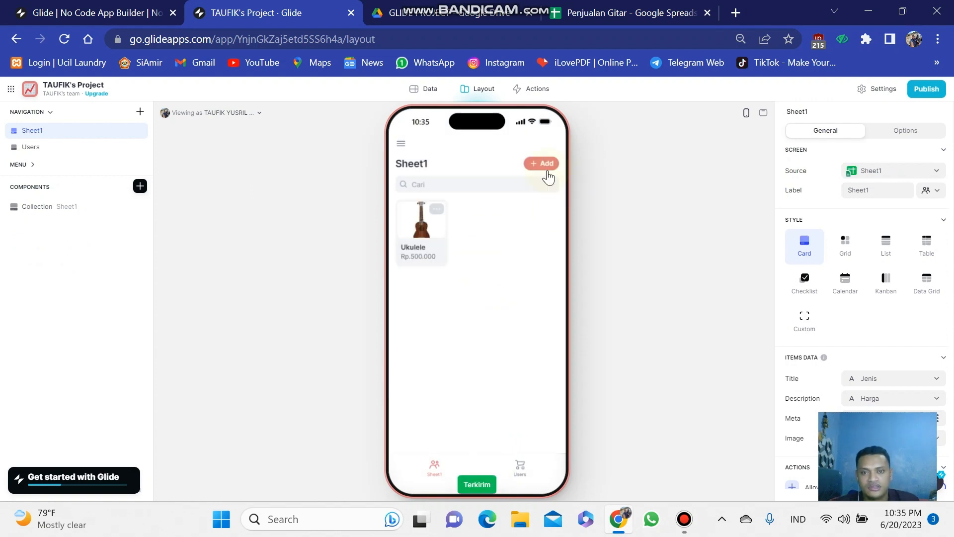
Step: Start another Sheet1 item with Id Gitar 2 and Jenis Akustik, and attach the akustik picture from Downloads
{"action": "left_click", "coordinate": [547, 171]}
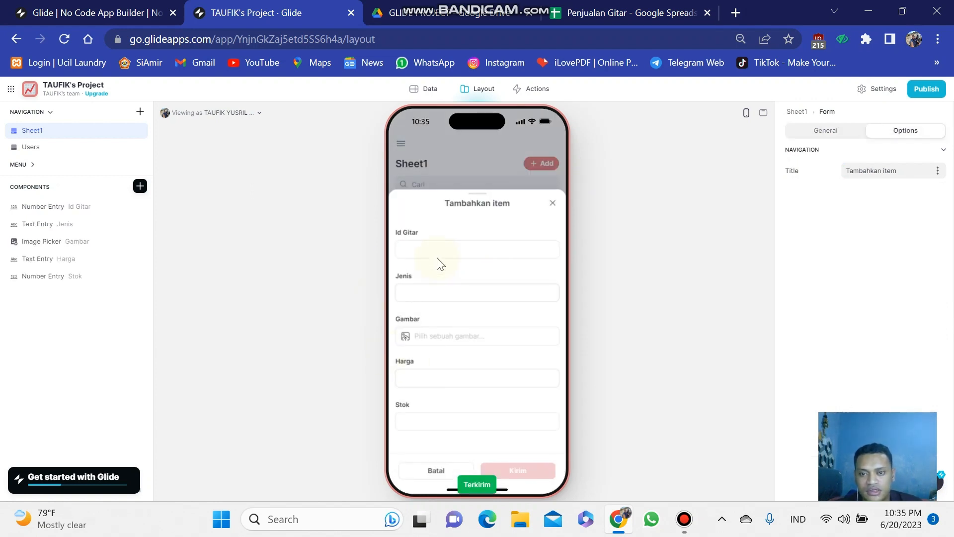
{"action": "left_click", "coordinate": [430, 249]}
{"action": "type", "text": "2"}
{"action": "left_click", "coordinate": [431, 291]}
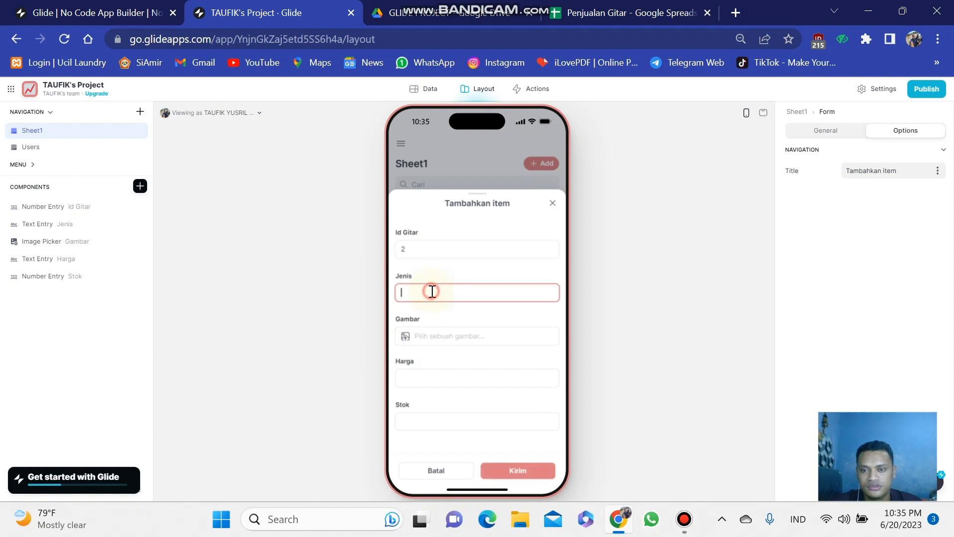
{"action": "type", "text": "Aku"}
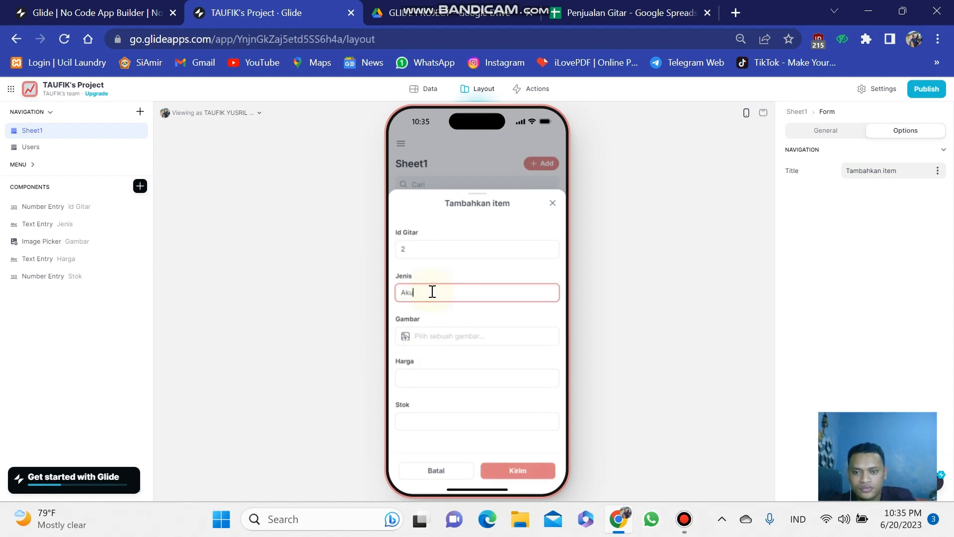
{"action": "type", "text": "stis"}
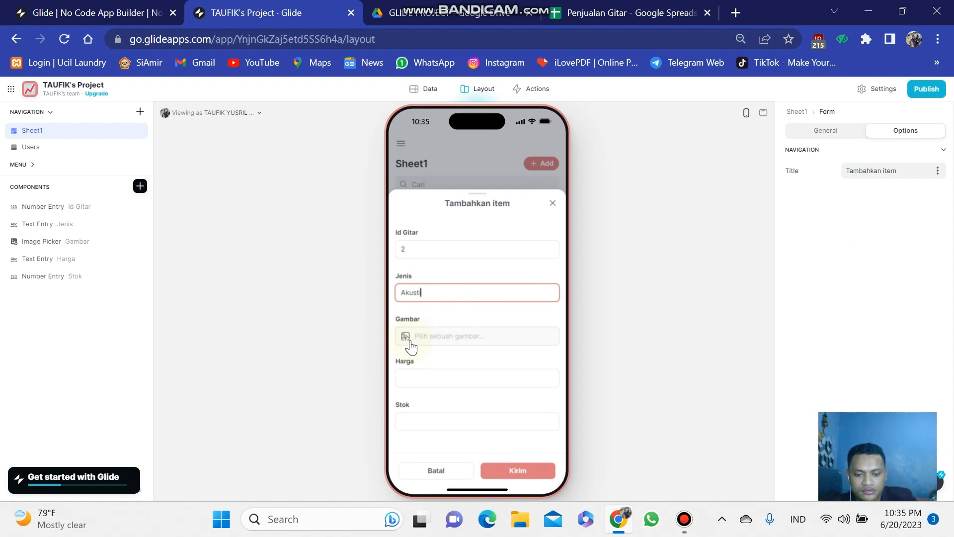
{"action": "left_click", "coordinate": [410, 342]}
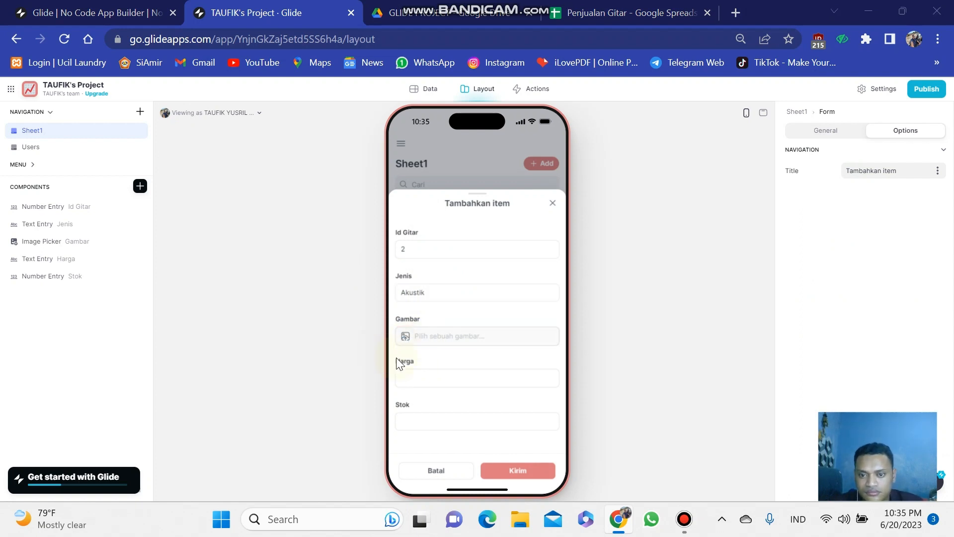
{"action": "left_click", "coordinate": [204, 248]}
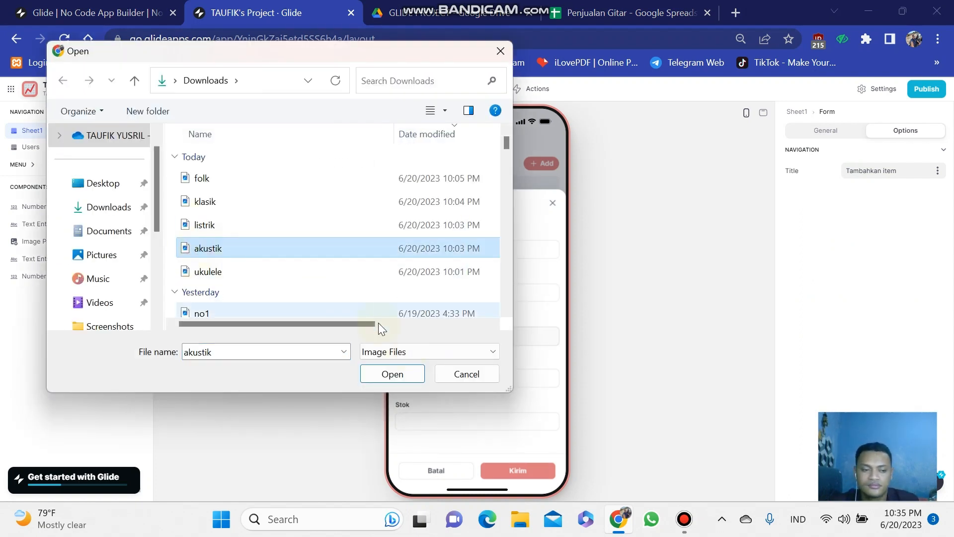
{"action": "left_click", "coordinate": [401, 374]}
Step: Set the Akustik item's Harga to Rp. 1.500.000 and Stok to 15, and submit the form
{"action": "left_click", "coordinate": [430, 371]}
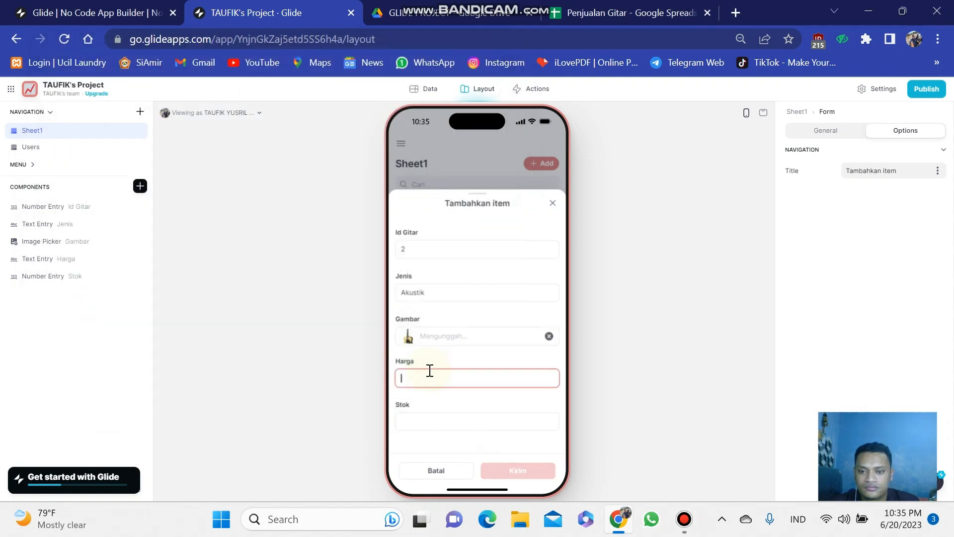
{"action": "type", "text": "R"}
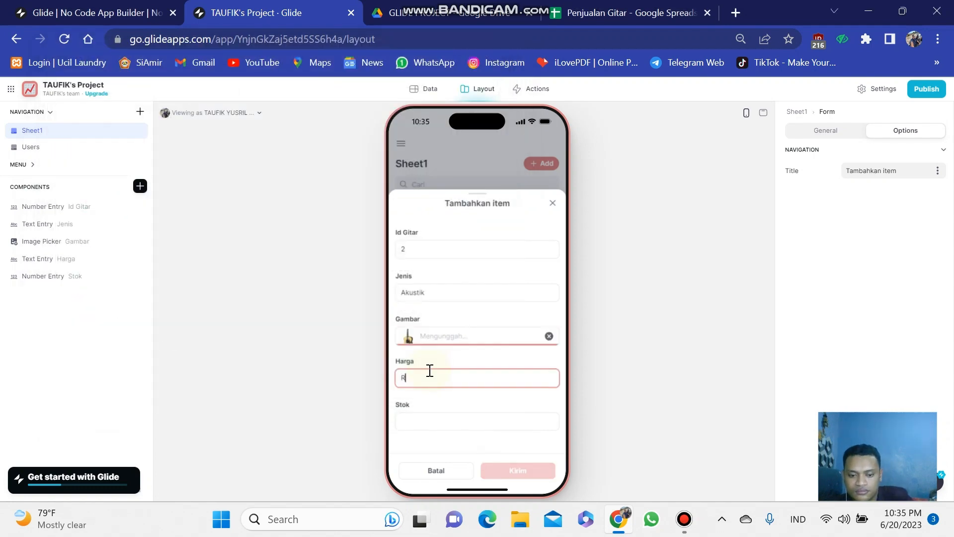
{"action": "type", "text": "p."}
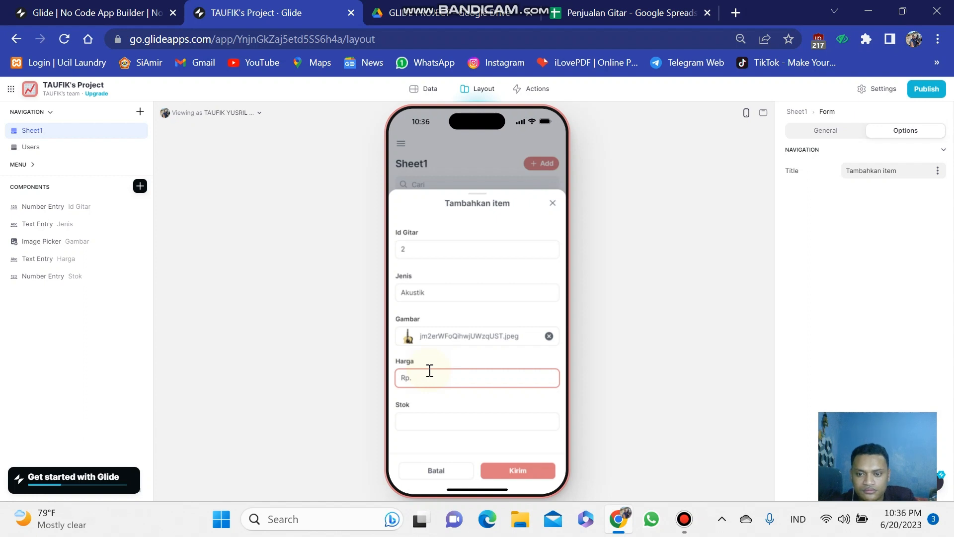
{"action": "type", "text": ".500.000"}
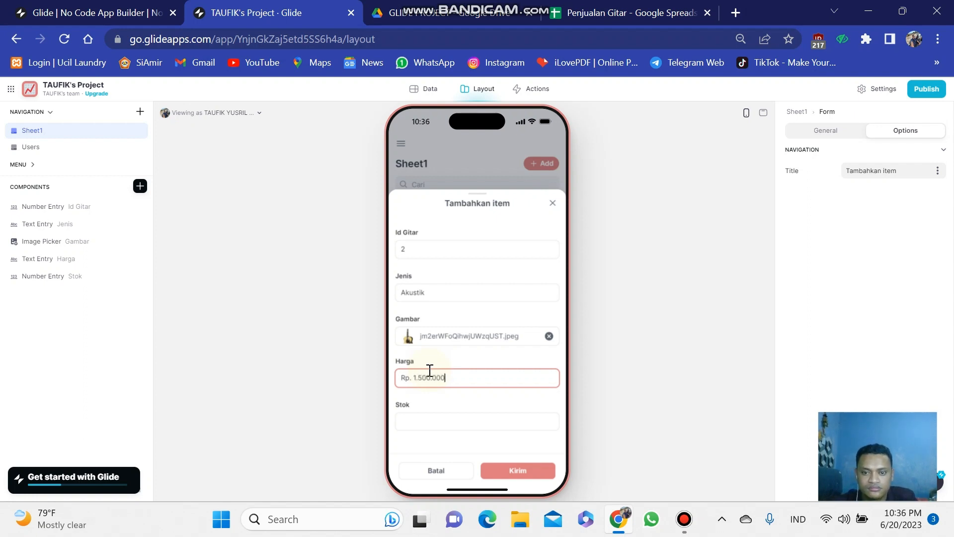
{"action": "left_click", "coordinate": [419, 416]}
{"action": "type", "text": "15"}
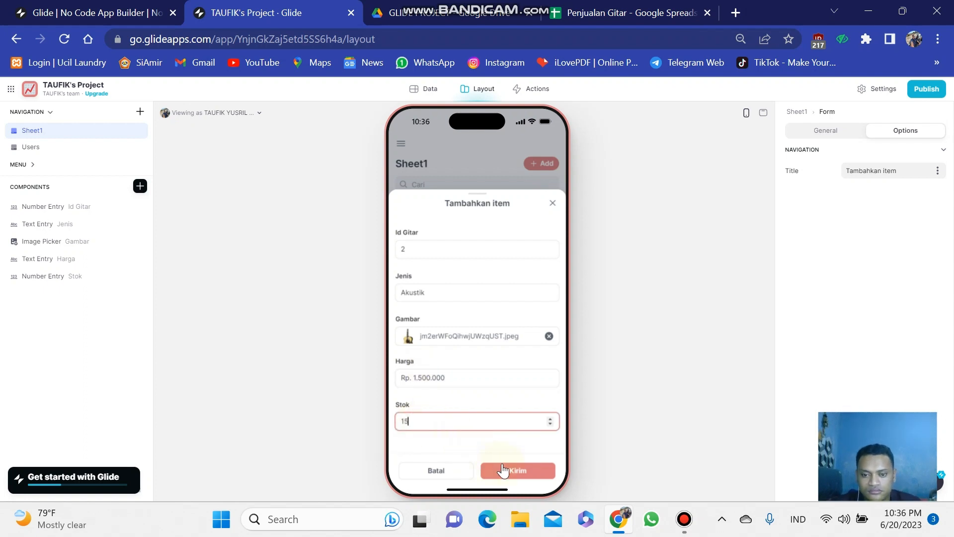
{"action": "left_click", "coordinate": [503, 464]}
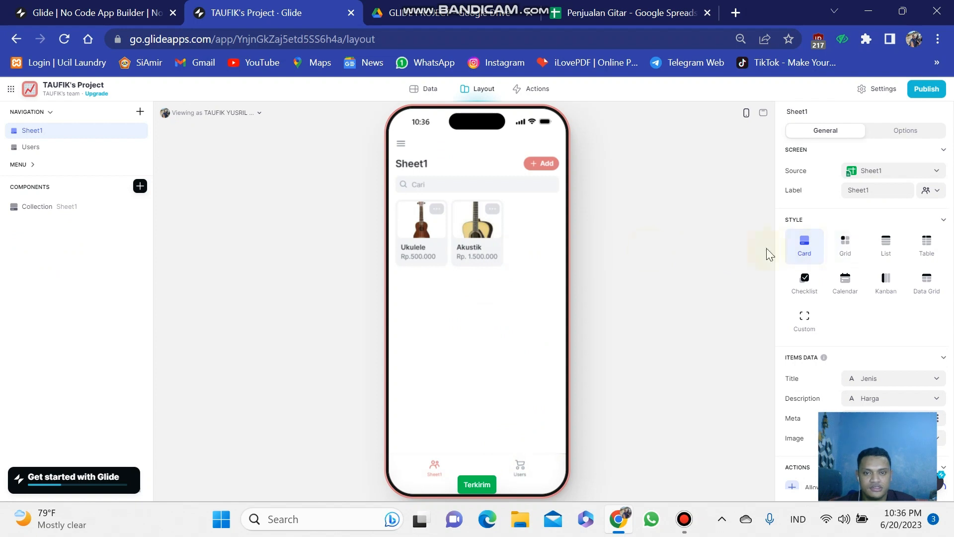
Step: Try the Grid and Table styles on the Sheet1 collection, and set its style to List
{"action": "left_click", "coordinate": [845, 245]}
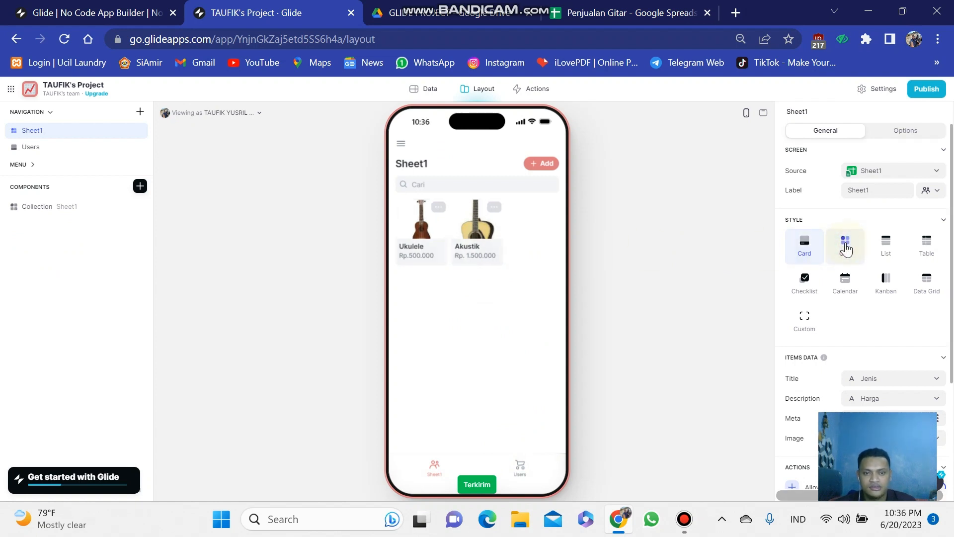
{"action": "left_click", "coordinate": [813, 251]}
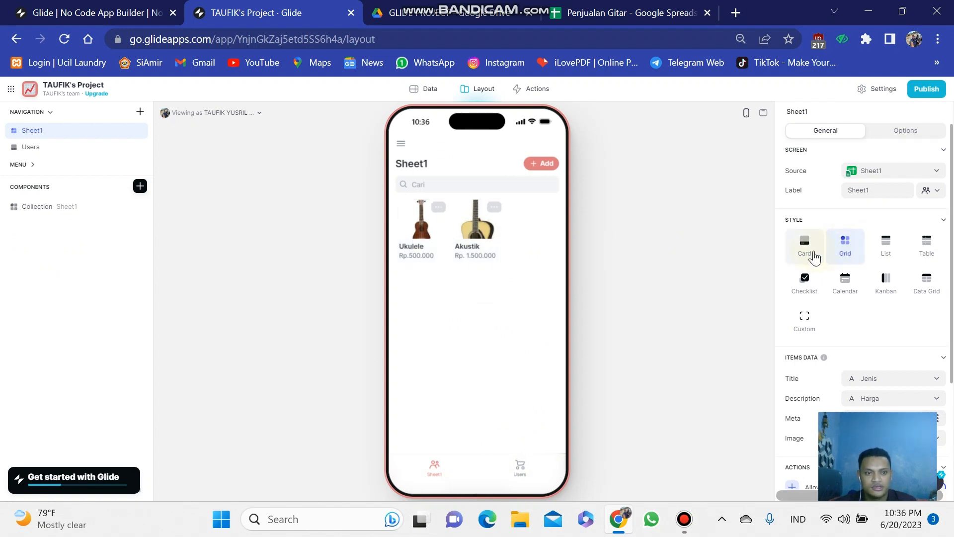
{"action": "left_click", "coordinate": [838, 249]}
{"action": "left_click", "coordinate": [892, 251]}
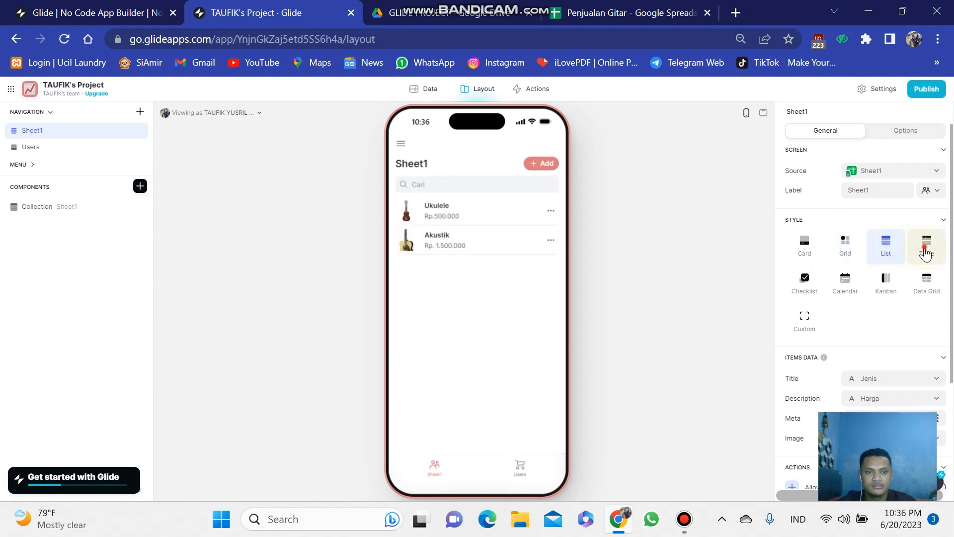
{"action": "left_click", "coordinate": [925, 252]}
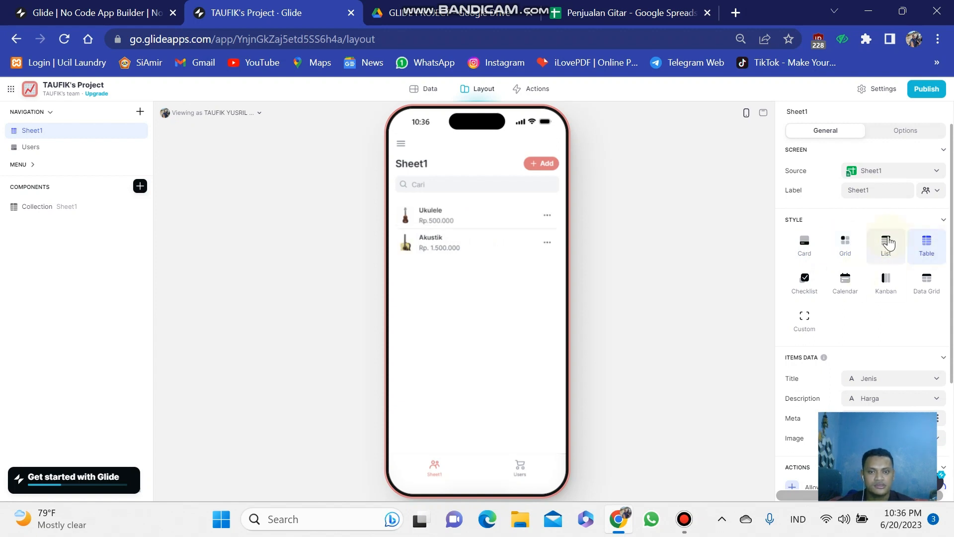
{"action": "left_click", "coordinate": [881, 251]}
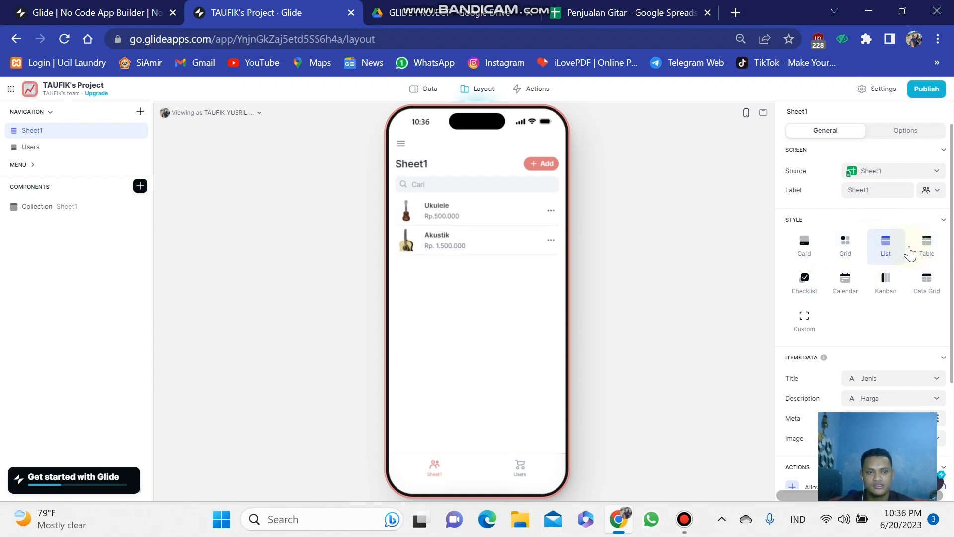
Step: Start another Sheet1 item with Id Gitar 3 and Jenis Listrik, and attach the listrik picture from Downloads
{"action": "left_click", "coordinate": [546, 165]}
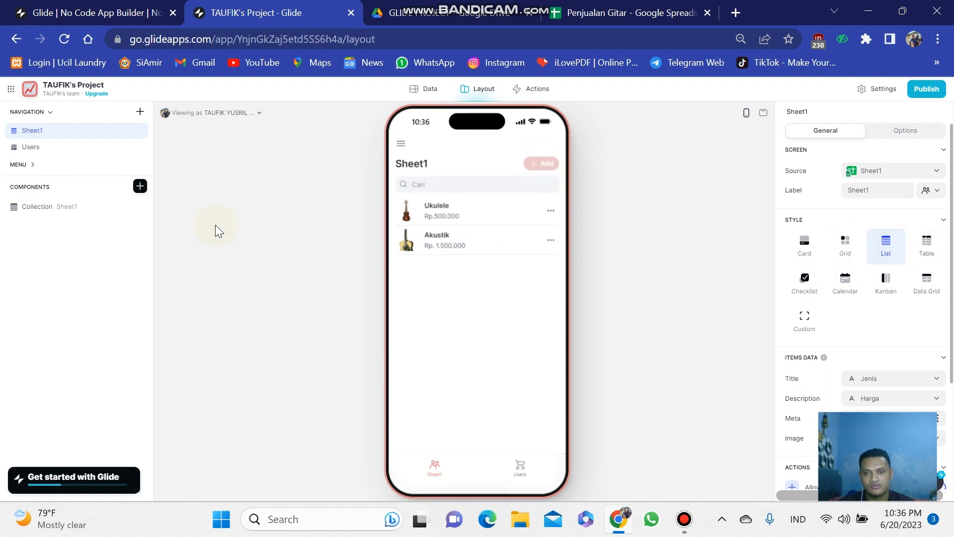
{"action": "left_click", "coordinate": [402, 251]}
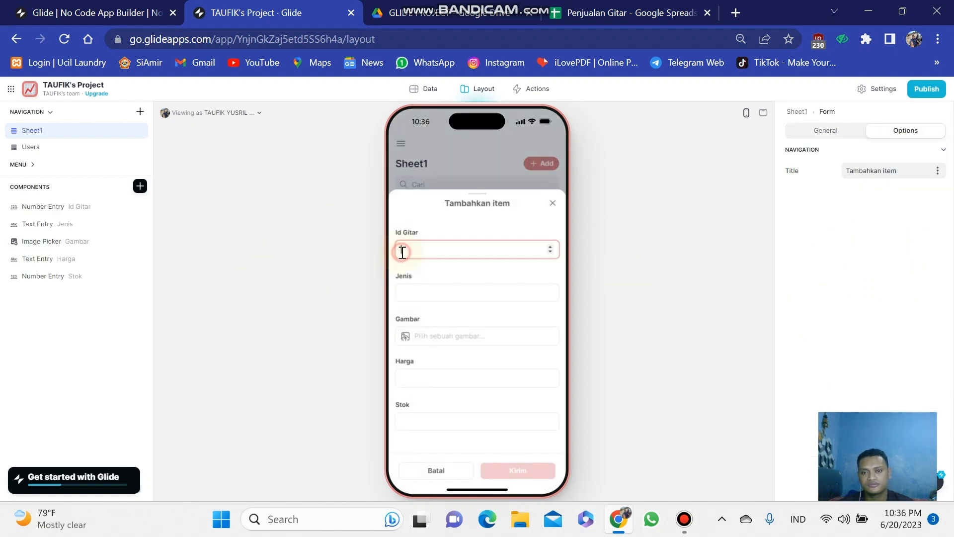
{"action": "type", "text": "3"}
{"action": "left_click", "coordinate": [420, 291]}
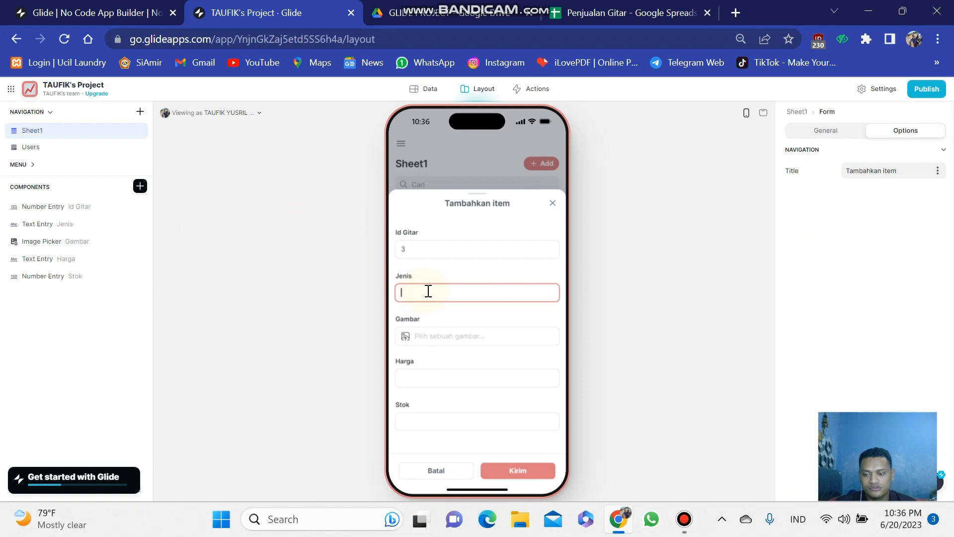
{"action": "type", "text": "L"}
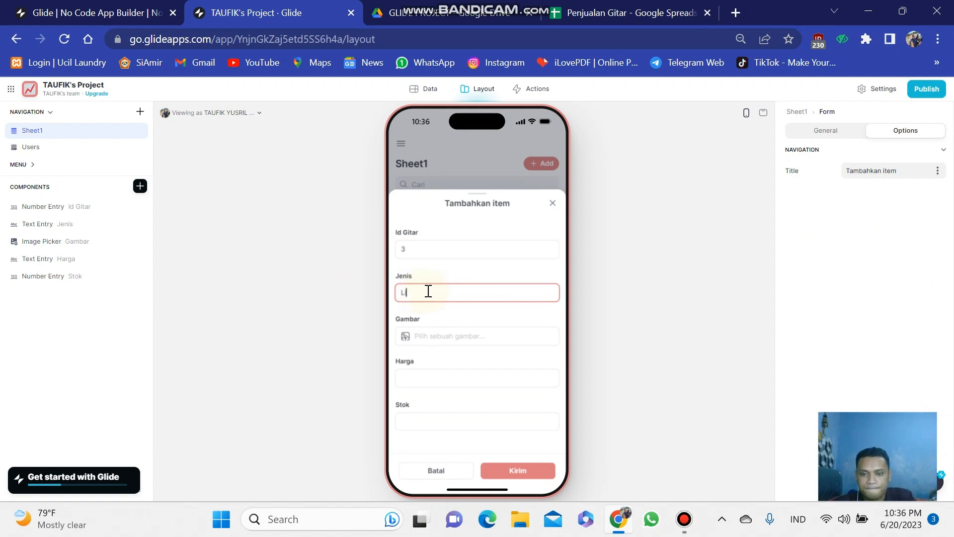
{"action": "type", "text": "istrik"}
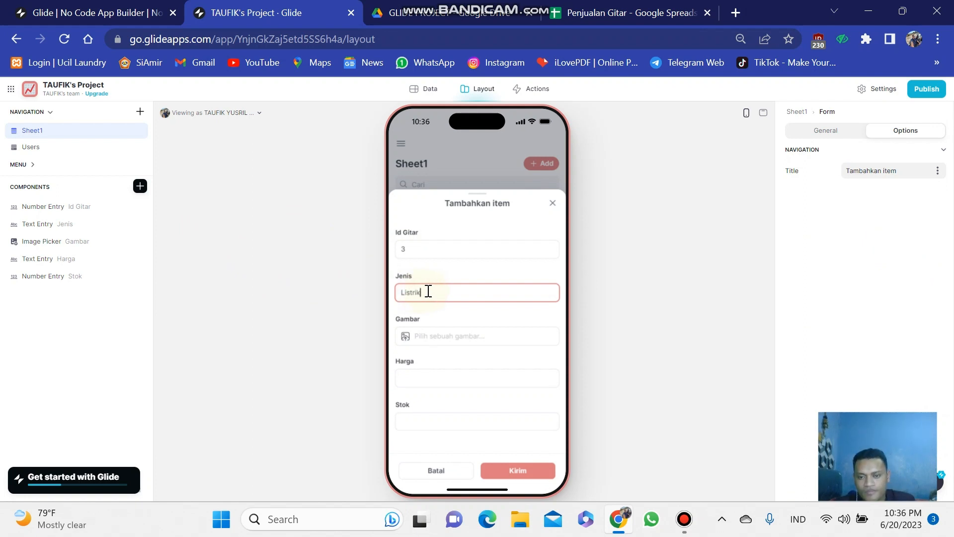
{"action": "left_click", "coordinate": [419, 338]}
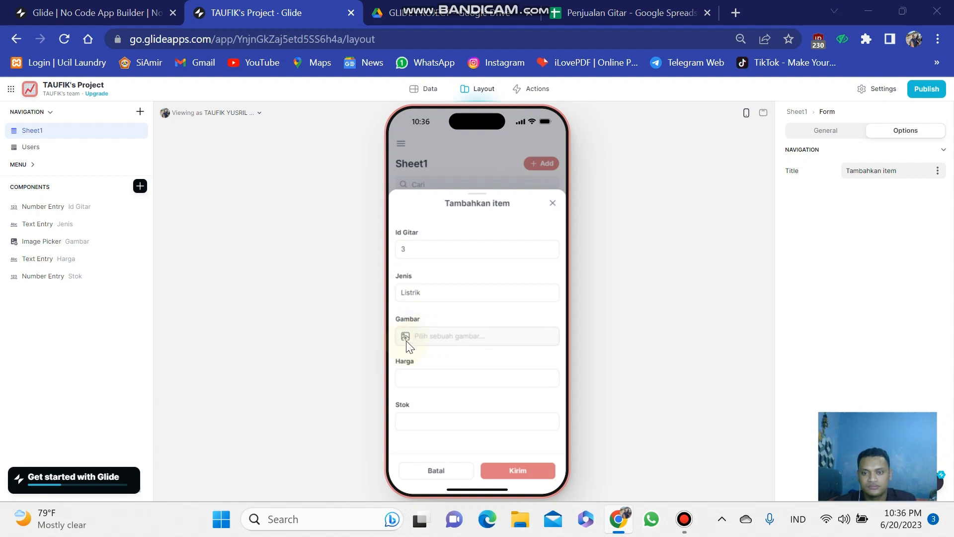
{"action": "left_click", "coordinate": [201, 226]}
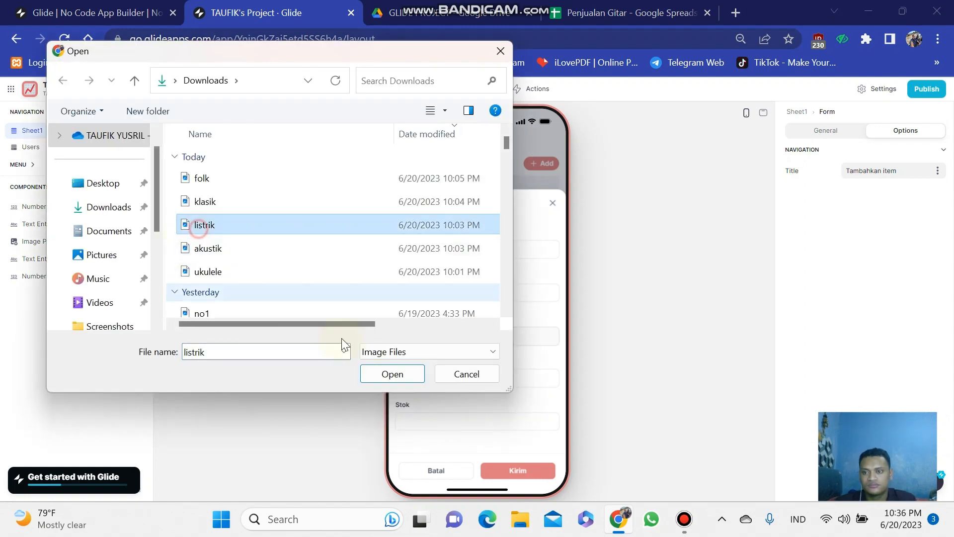
{"action": "left_click", "coordinate": [378, 375]}
Step: Set the Listrik item's Harga to Rp.15.000.000 and Stok to 15, and submit the form
{"action": "left_click", "coordinate": [420, 383]}
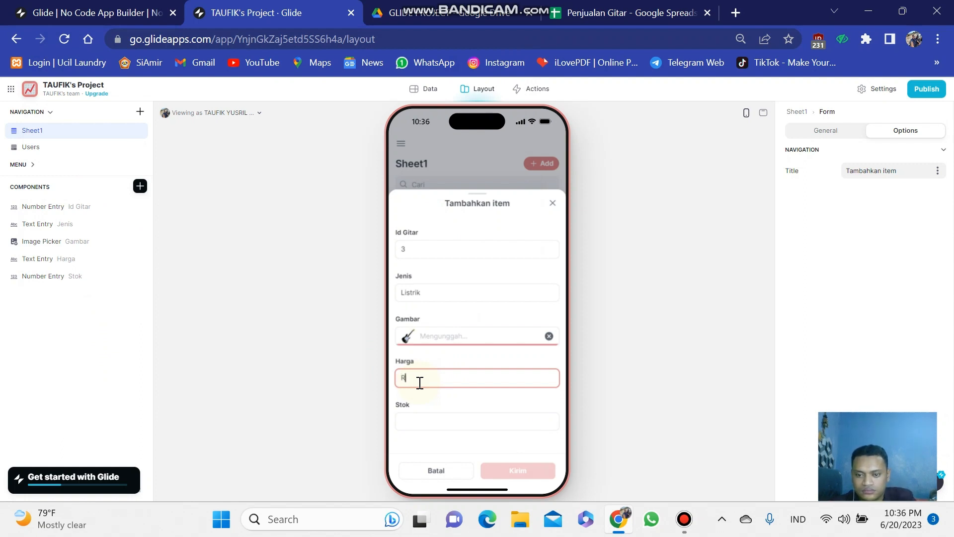
{"action": "type", "text": "Rp"}
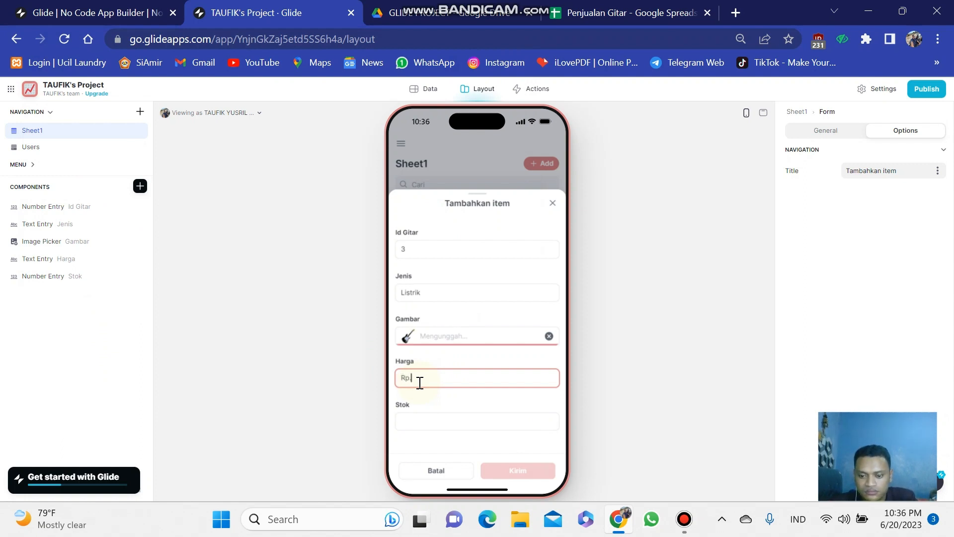
{"action": "type", "text": ".15.000"}
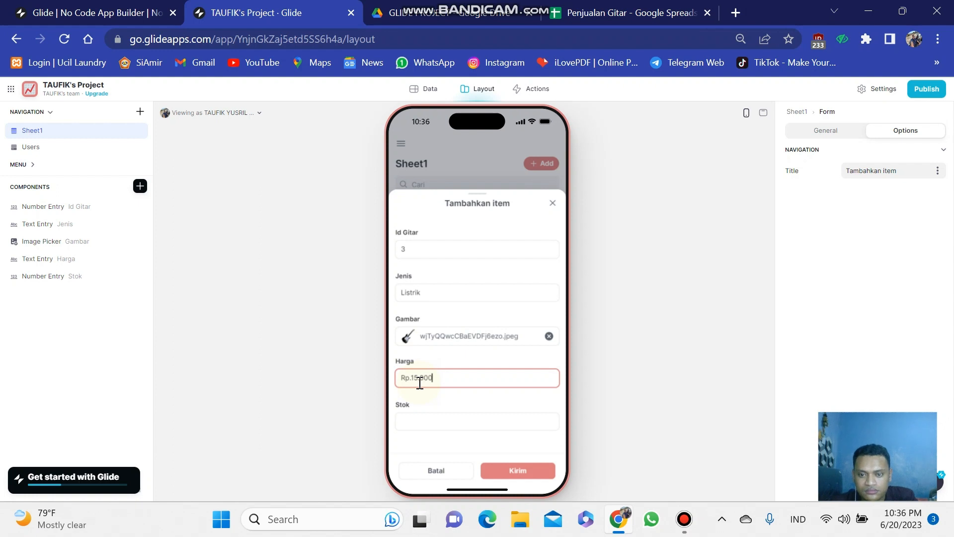
{"action": "type", "text": ".000"}
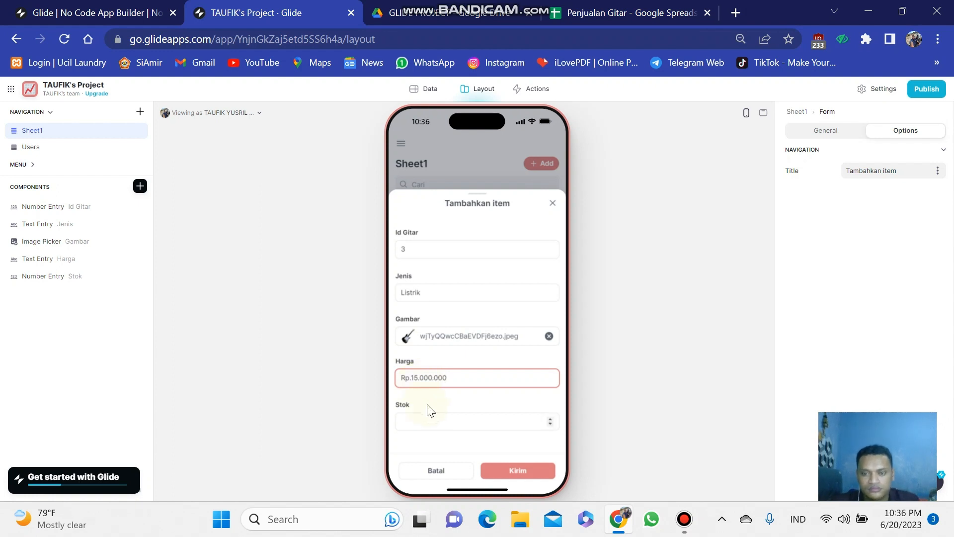
{"action": "left_click", "coordinate": [429, 417]}
{"action": "type", "text": "15"}
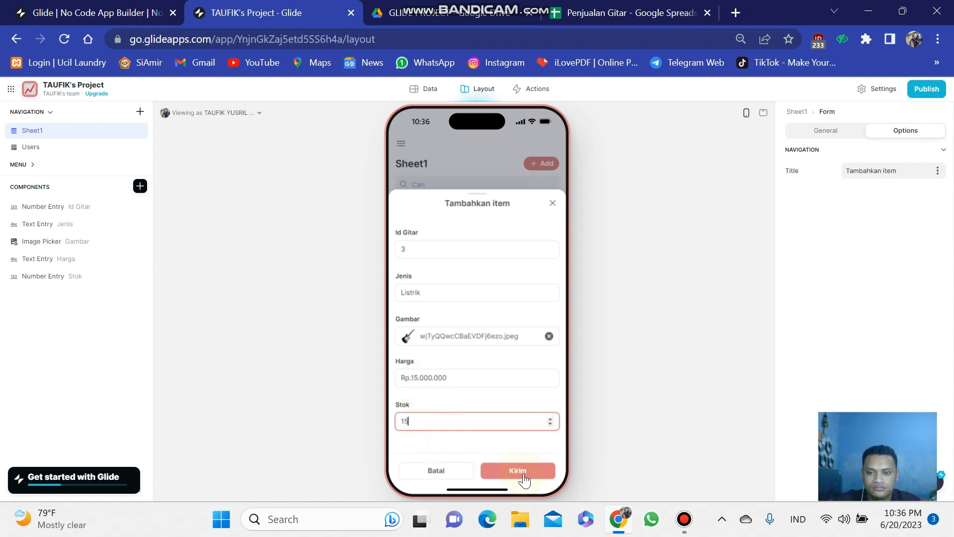
{"action": "left_click", "coordinate": [523, 470]}
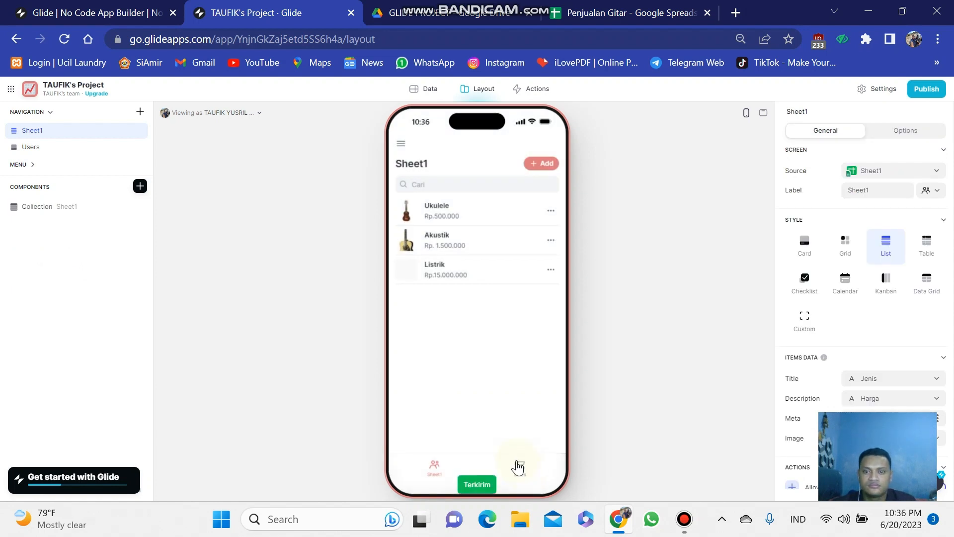
Step: Start another Sheet1 item with Id Gitar 4 and Jenis Klasik, and attach the klasik picture from Downloads
{"action": "left_click", "coordinate": [533, 164]}
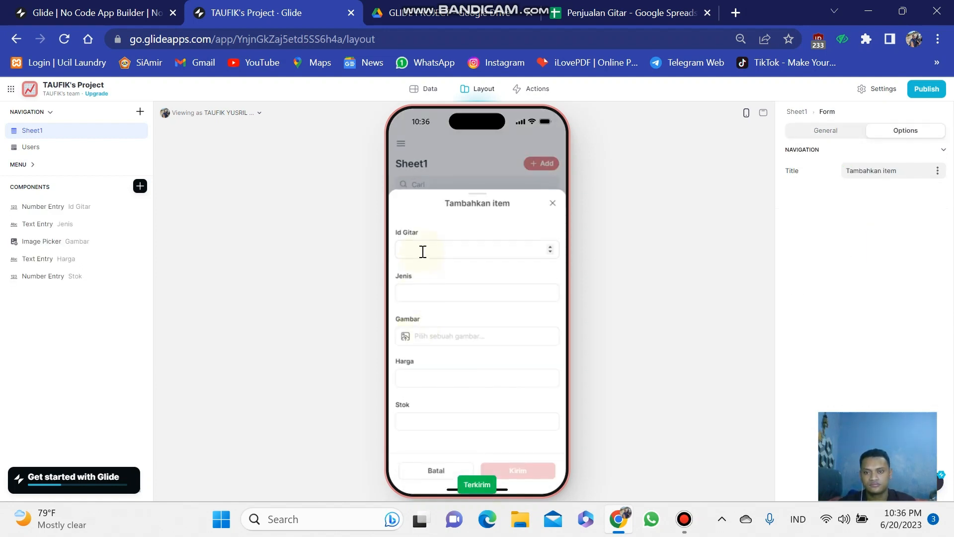
{"action": "left_click", "coordinate": [423, 250]}
{"action": "type", "text": "4"}
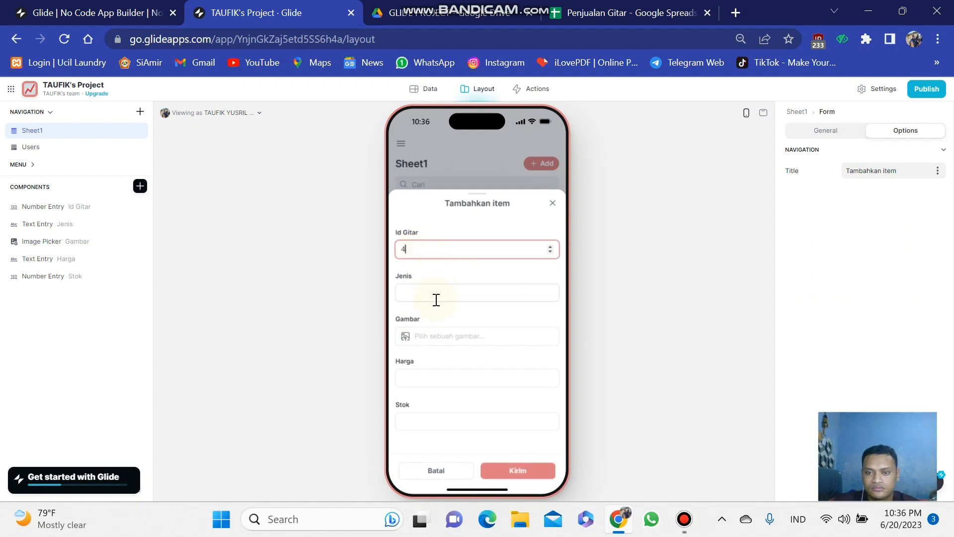
{"action": "left_click", "coordinate": [436, 293]}
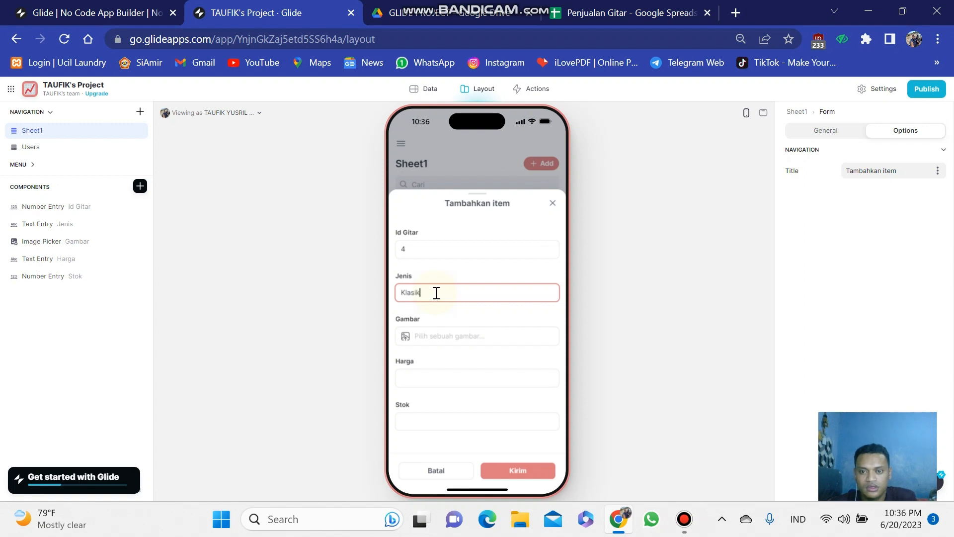
{"action": "left_click", "coordinate": [436, 338]}
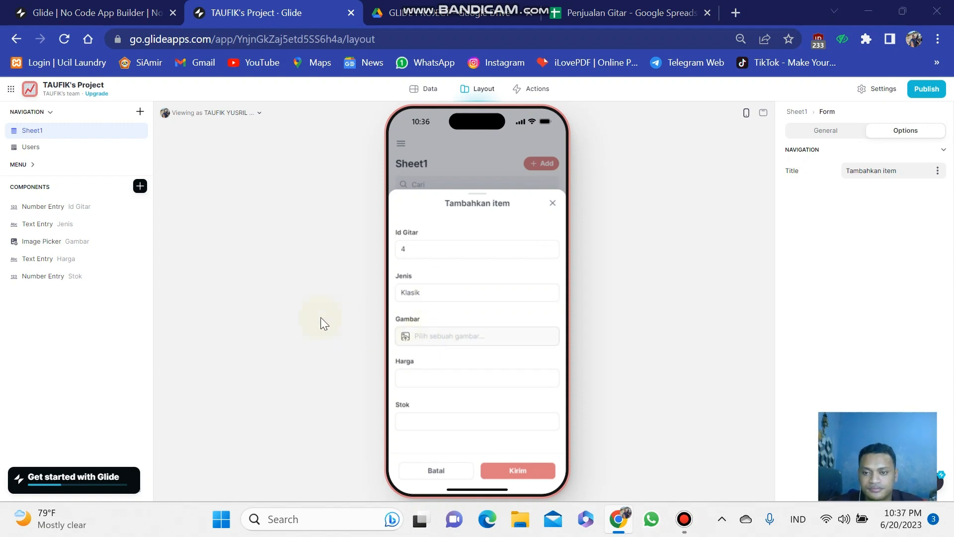
{"action": "left_click", "coordinate": [214, 202]}
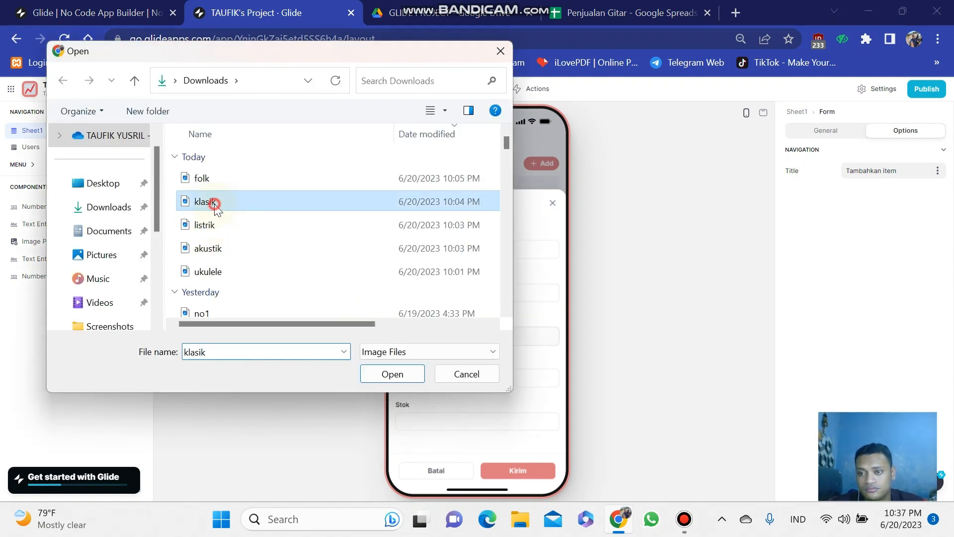
{"action": "left_click", "coordinate": [371, 373]}
Step: Set the Klasik item's Harga to Rp.1.000.000 and Stok to 10, and submit the form
{"action": "left_click", "coordinate": [426, 376]}
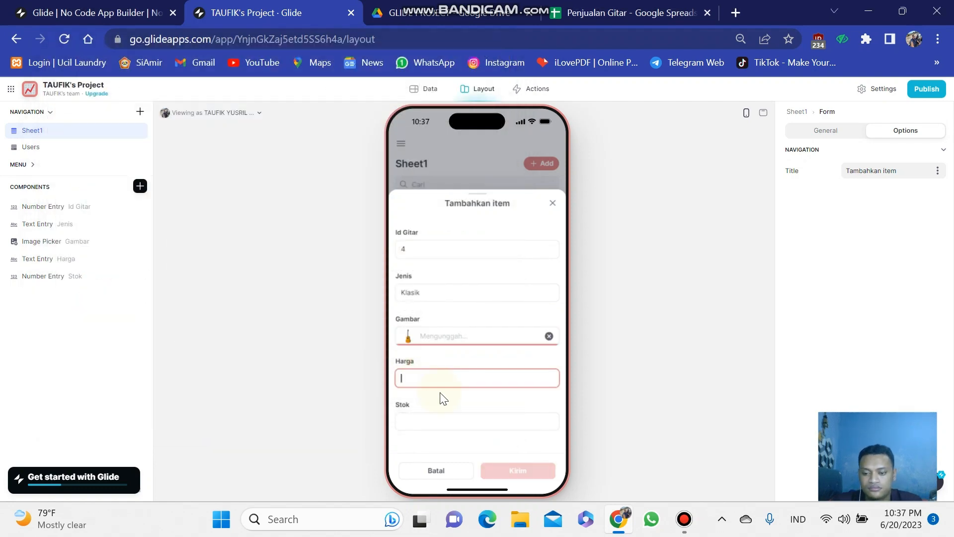
{"action": "type", "text": "Rp.1.0"}
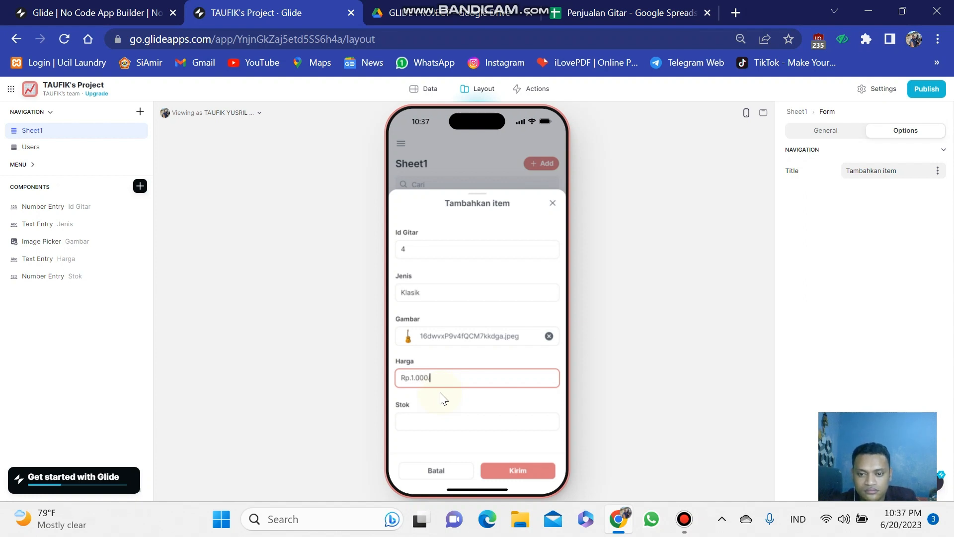
{"action": "type", "text": "000"}
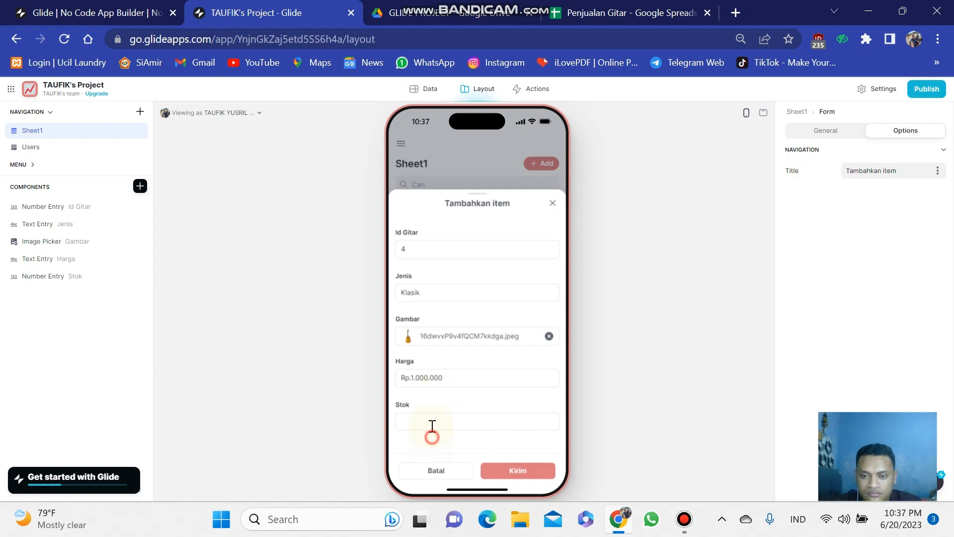
{"action": "left_click", "coordinate": [430, 422]}
{"action": "type", "text": "10"}
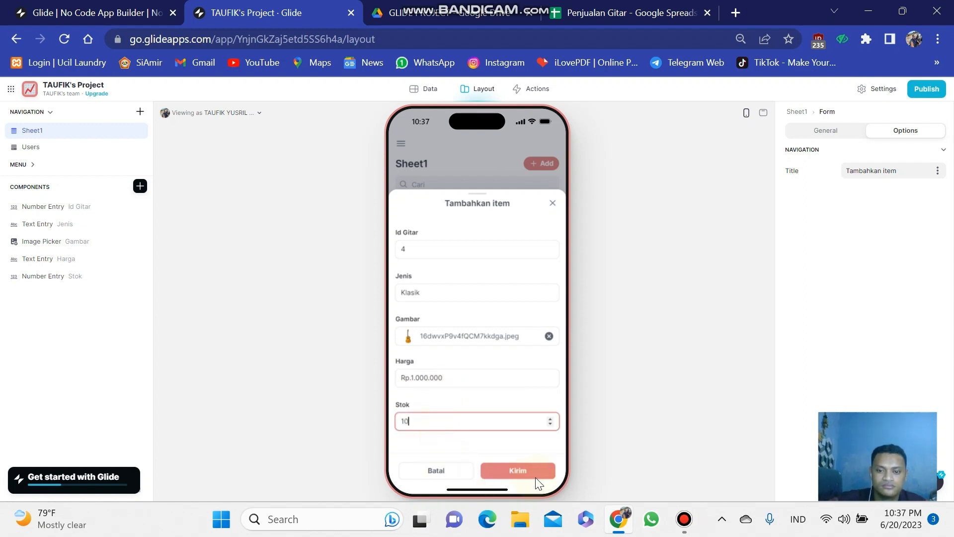
{"action": "left_click", "coordinate": [535, 472]}
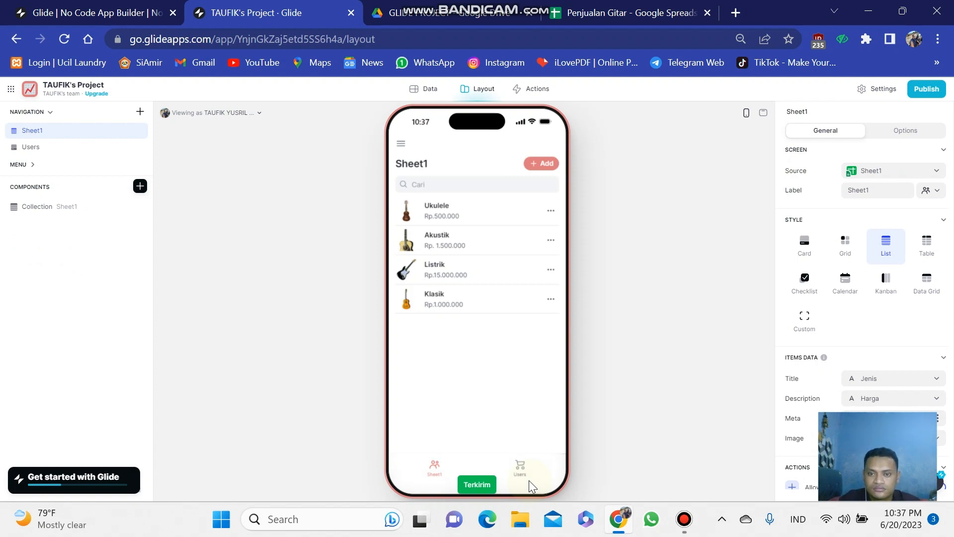
Step: Edit the Akustik item's Harga to read Rp.1.500.000 without the space, and submit the change
{"action": "left_click", "coordinate": [551, 240]}
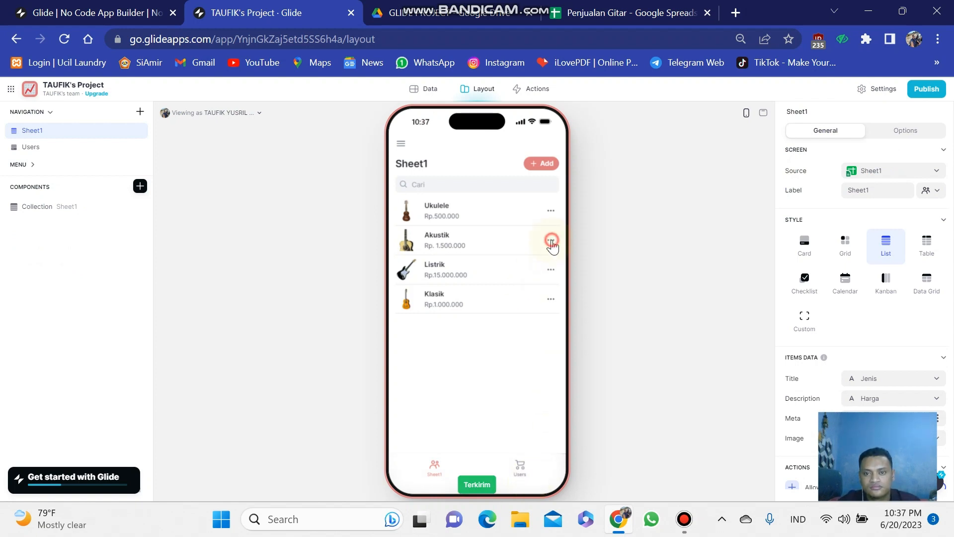
{"action": "left_click", "coordinate": [497, 258]}
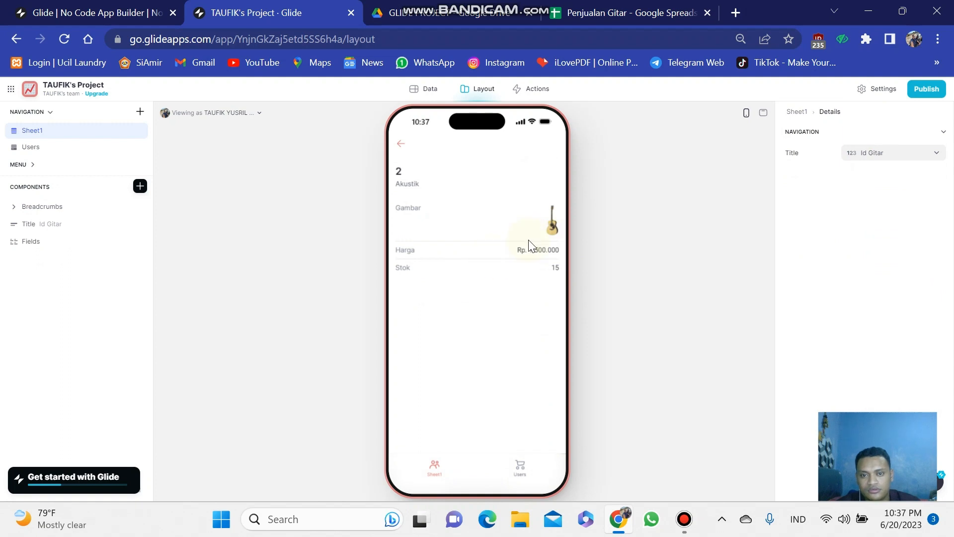
{"action": "left_click", "coordinate": [401, 143]}
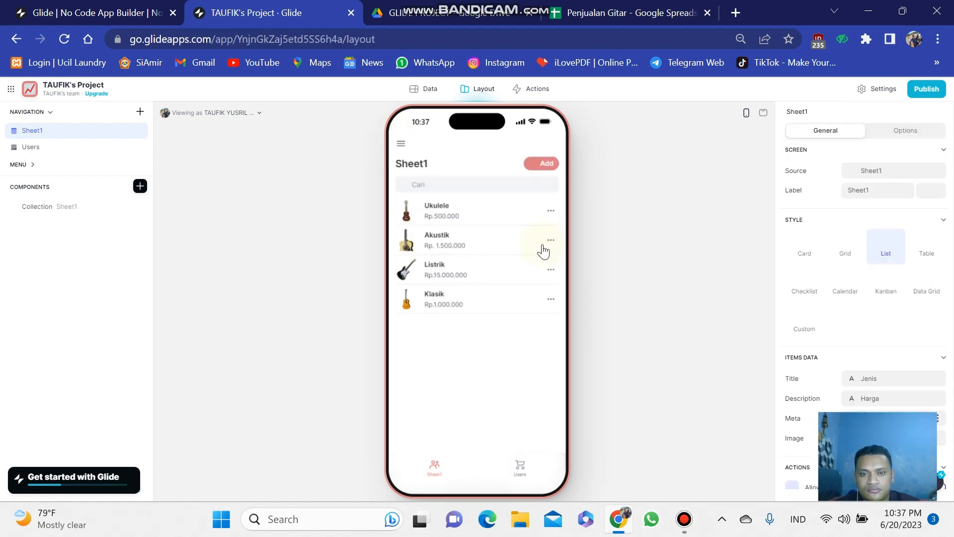
{"action": "left_click", "coordinate": [550, 242]}
{"action": "left_click", "coordinate": [481, 267]}
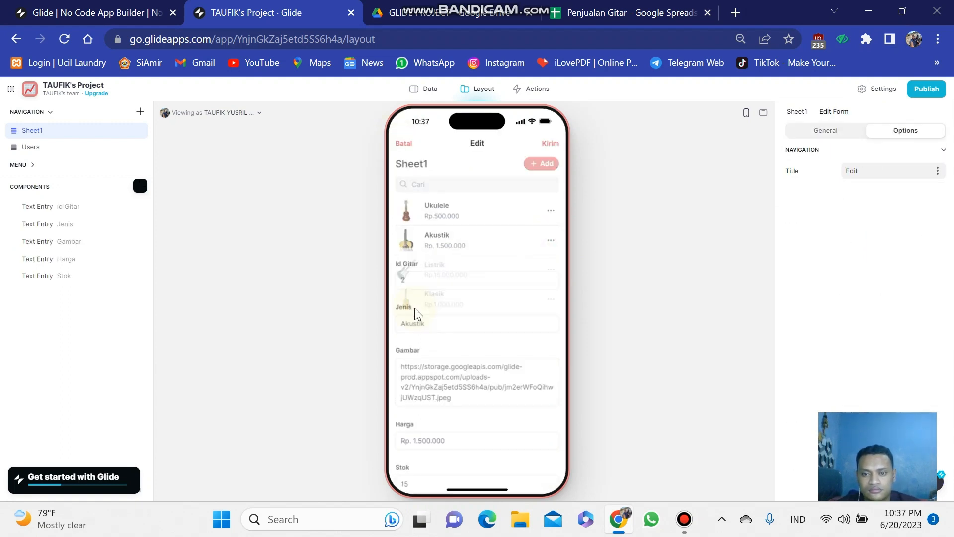
{"action": "left_click", "coordinate": [416, 346]}
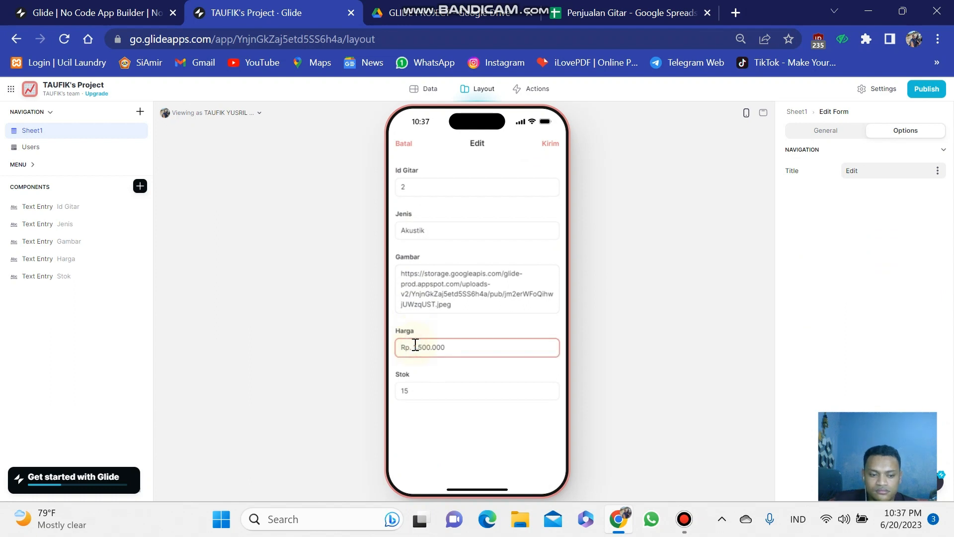
{"action": "left_click", "coordinate": [550, 143]}
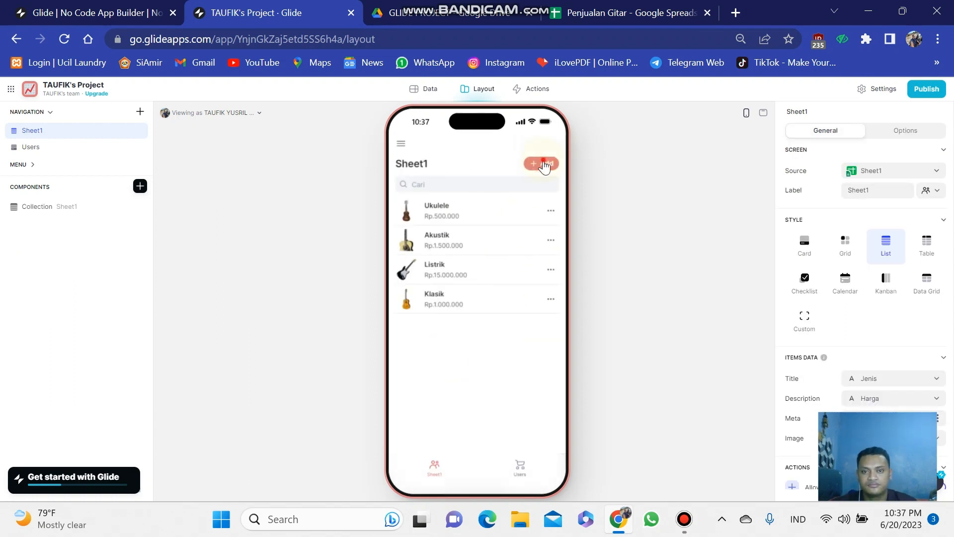
Step: Start another Sheet1 item with Id Gitar 5 and Jenis Folk, and attach the folk picture from Downloads
{"action": "left_click", "coordinate": [538, 167]}
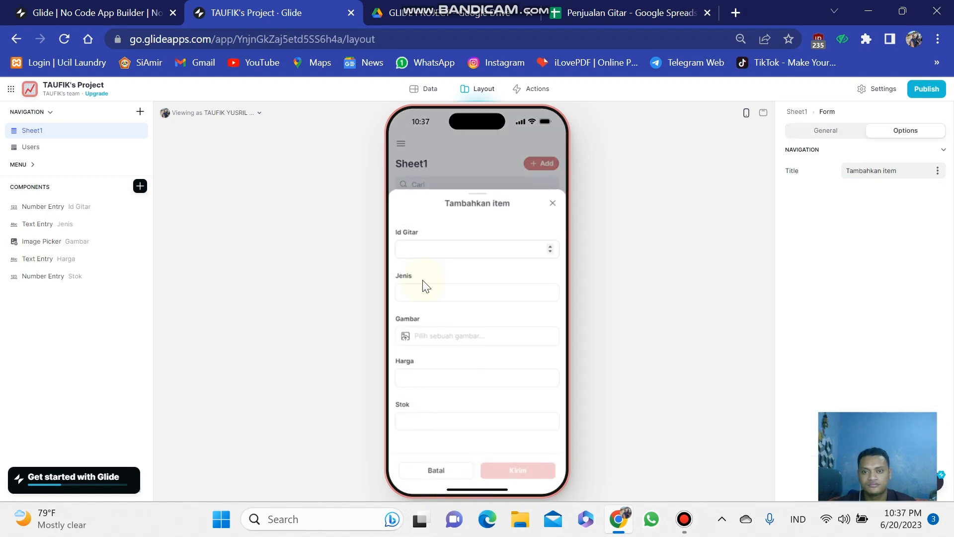
{"action": "left_click", "coordinate": [425, 251]}
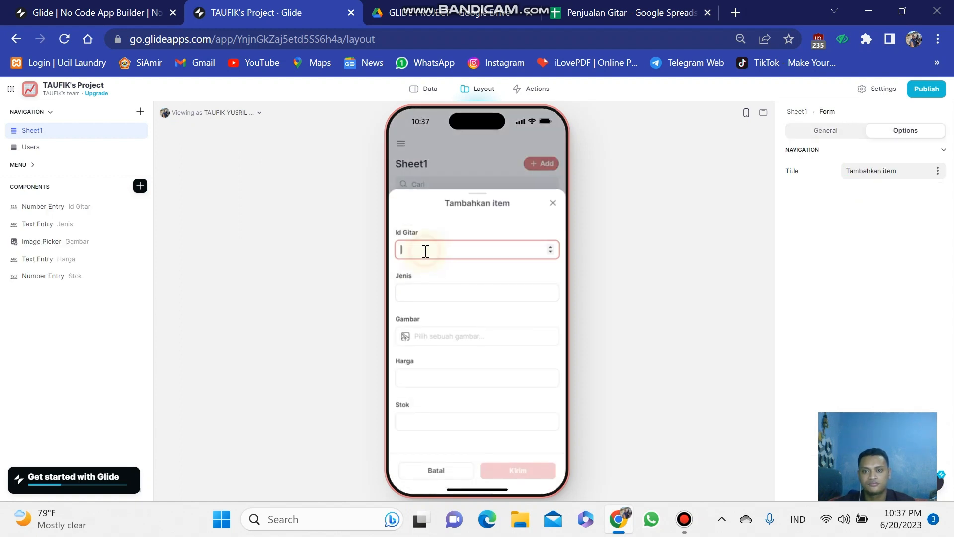
{"action": "left_click", "coordinate": [425, 290]}
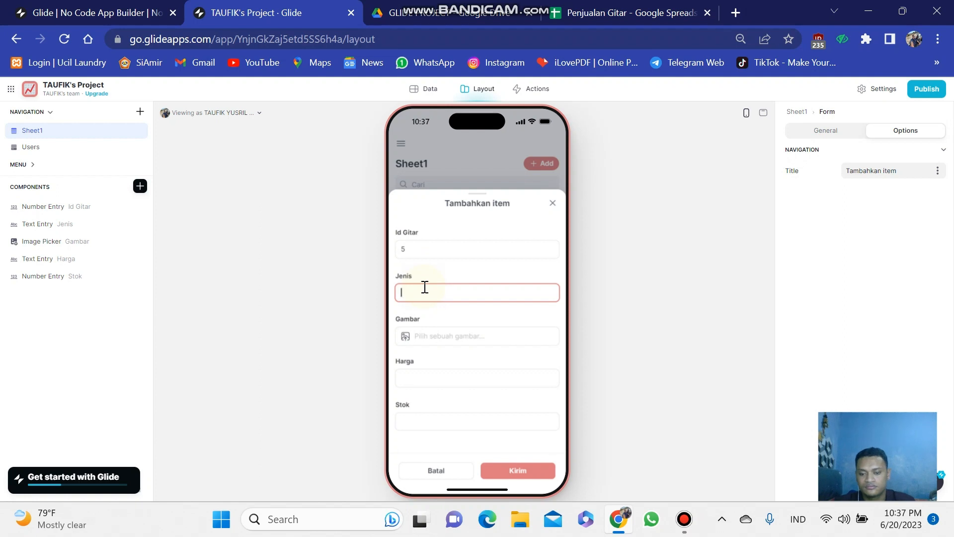
{"action": "type", "text": "Fok"}
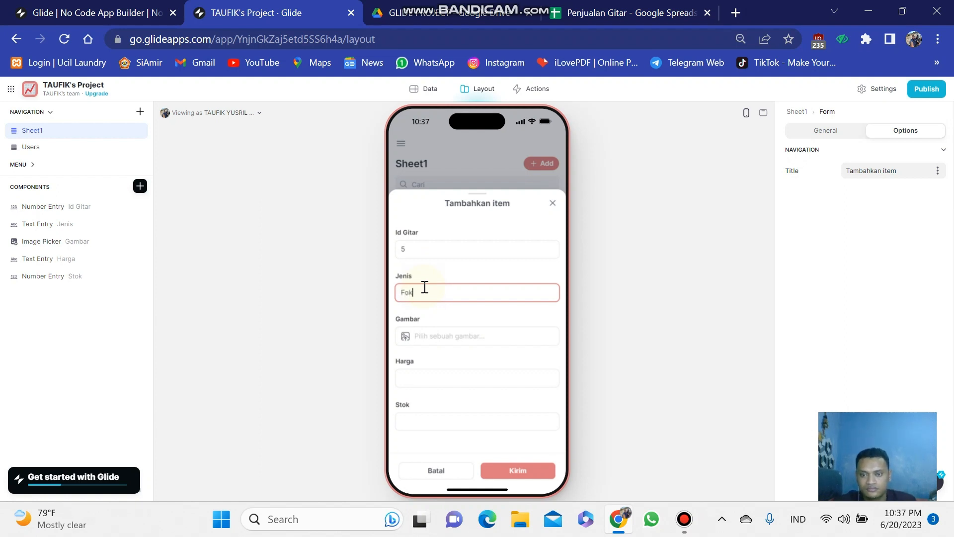
{"action": "type", "text": "k"}
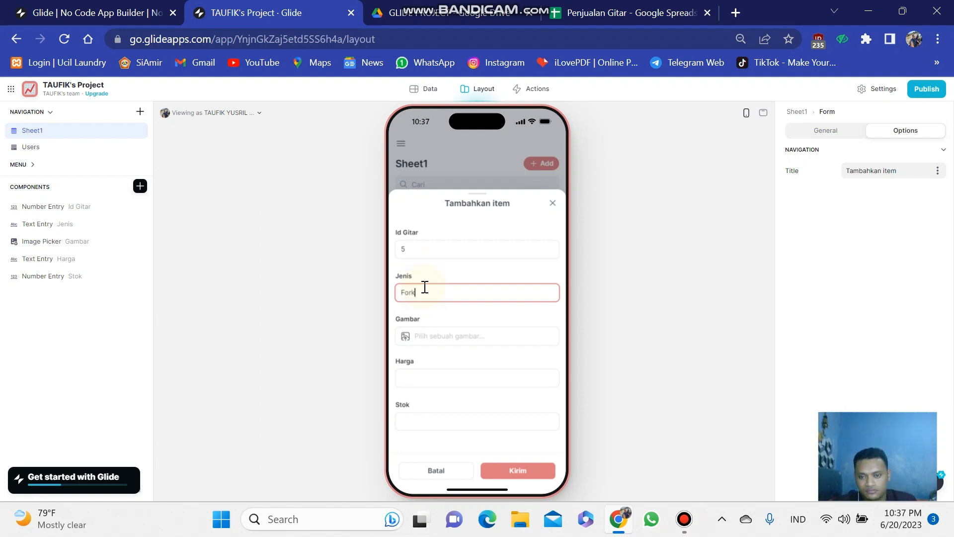
{"action": "left_click", "coordinate": [421, 335]}
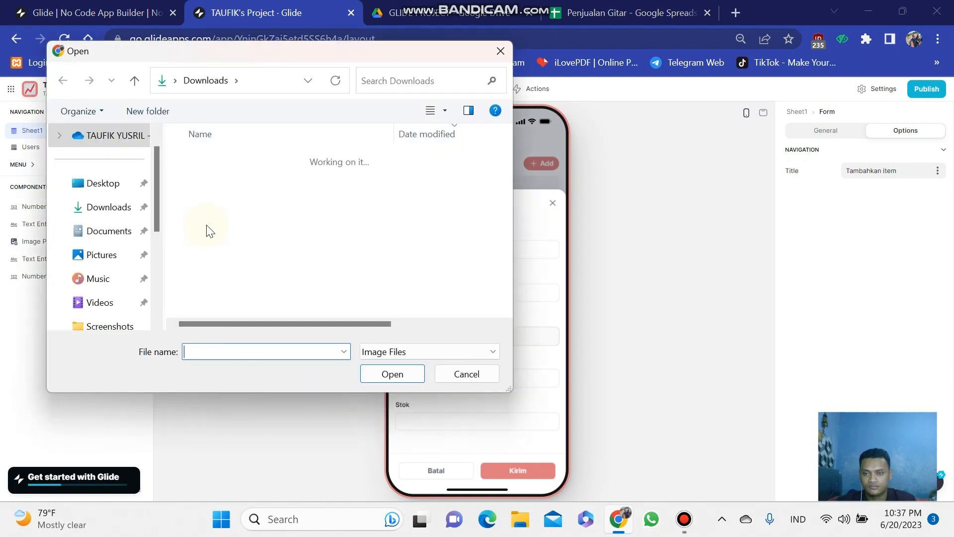
{"action": "left_click", "coordinate": [208, 180]}
{"action": "left_click", "coordinate": [392, 373]}
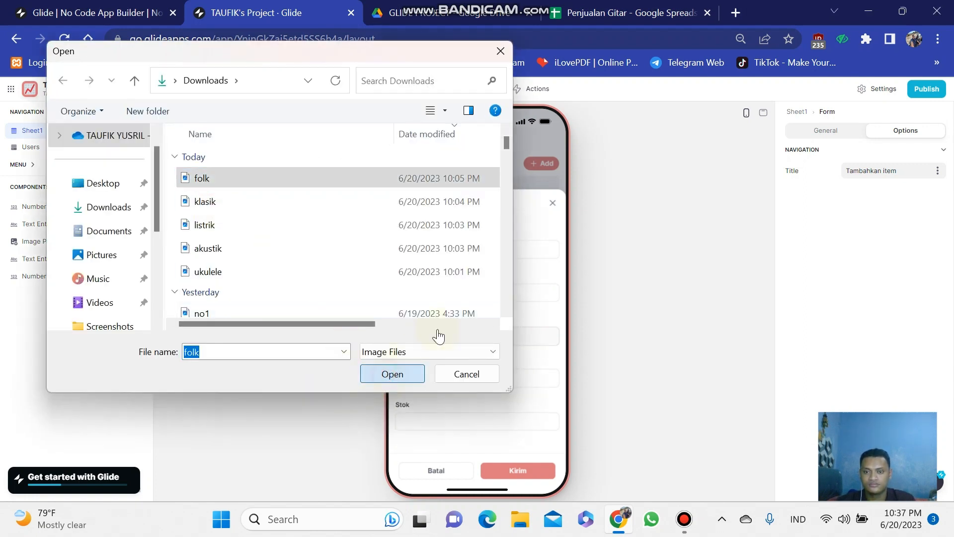
{"action": "left_click", "coordinate": [415, 292]}
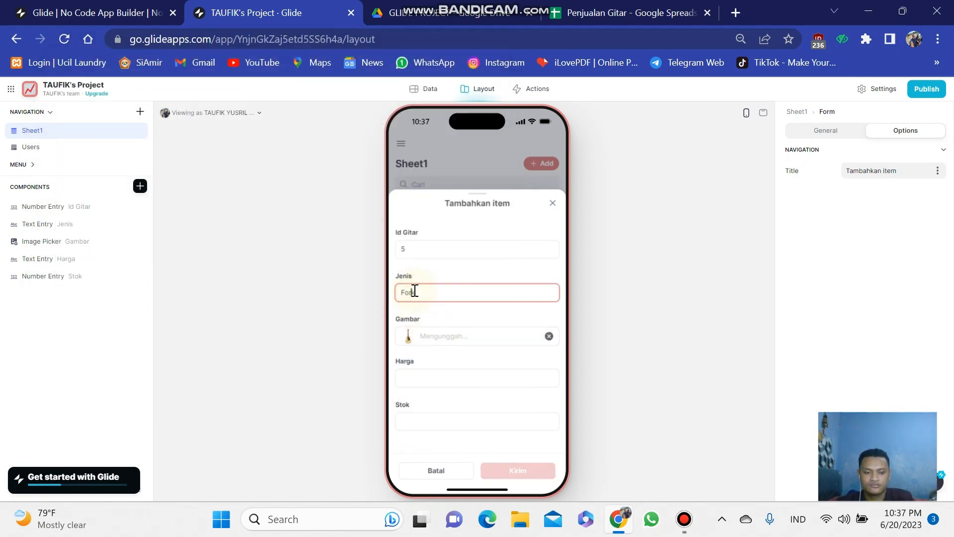
{"action": "key", "text": "BackSpace"}
{"action": "key", "text": "BackSpace"}
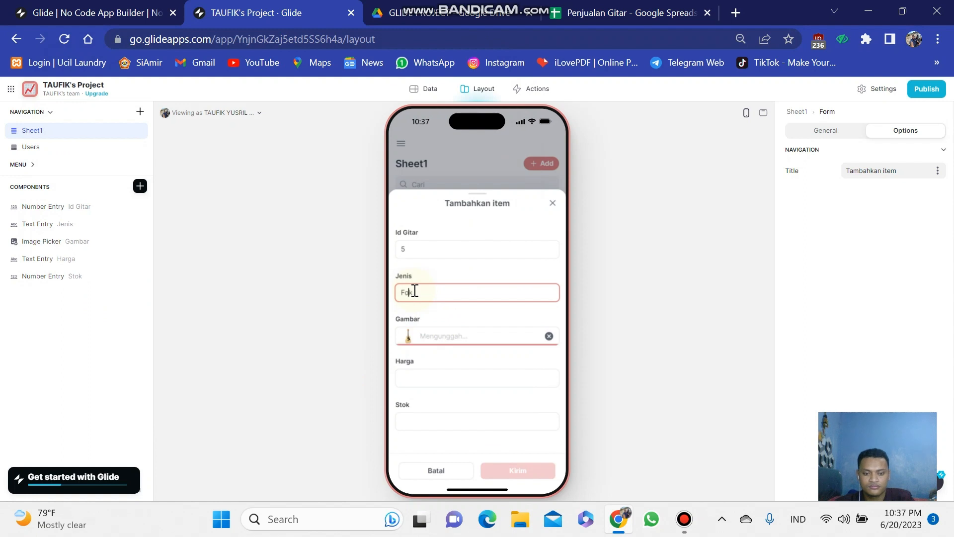
{"action": "type", "text": "lk"}
Step: Set the Folk item's Harga to Rp.950.000 and Stok to 10, and submit the form
{"action": "left_click", "coordinate": [430, 378]}
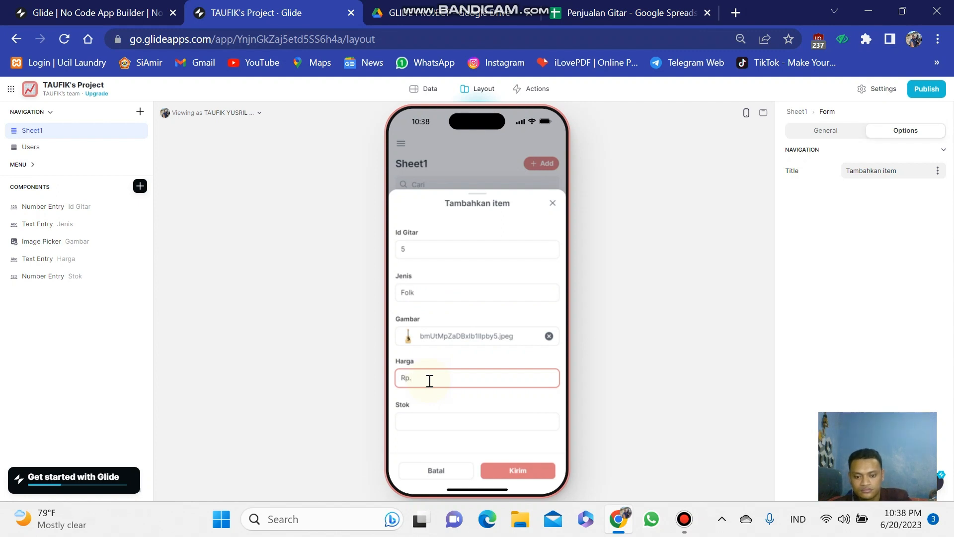
{"action": "type", "text": "Rp.950.000"}
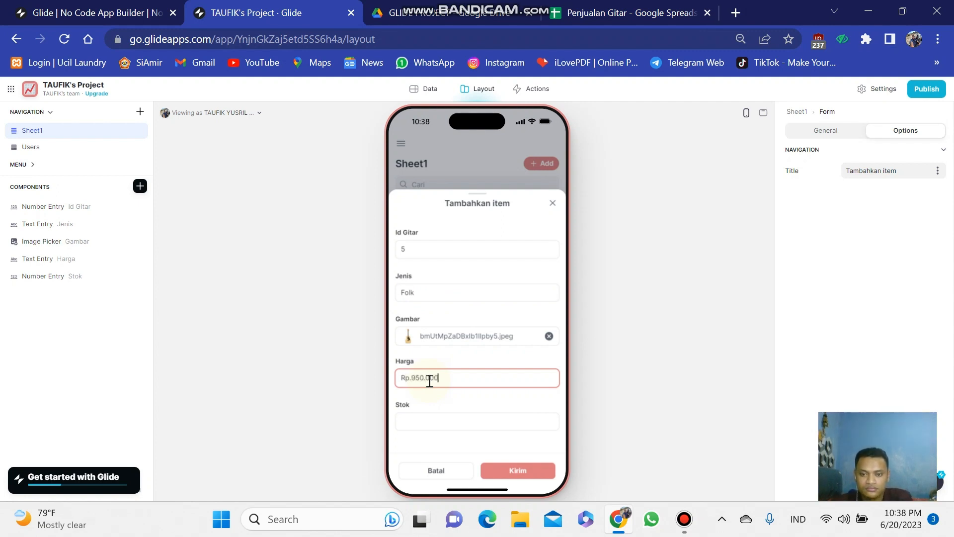
{"action": "left_click", "coordinate": [416, 424]}
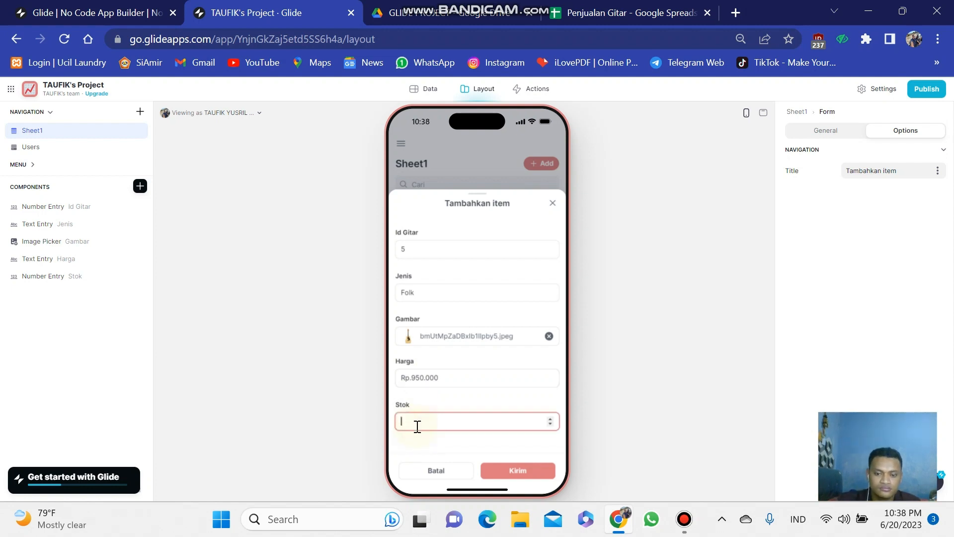
{"action": "type", "text": "10"}
{"action": "left_click", "coordinate": [501, 470]}
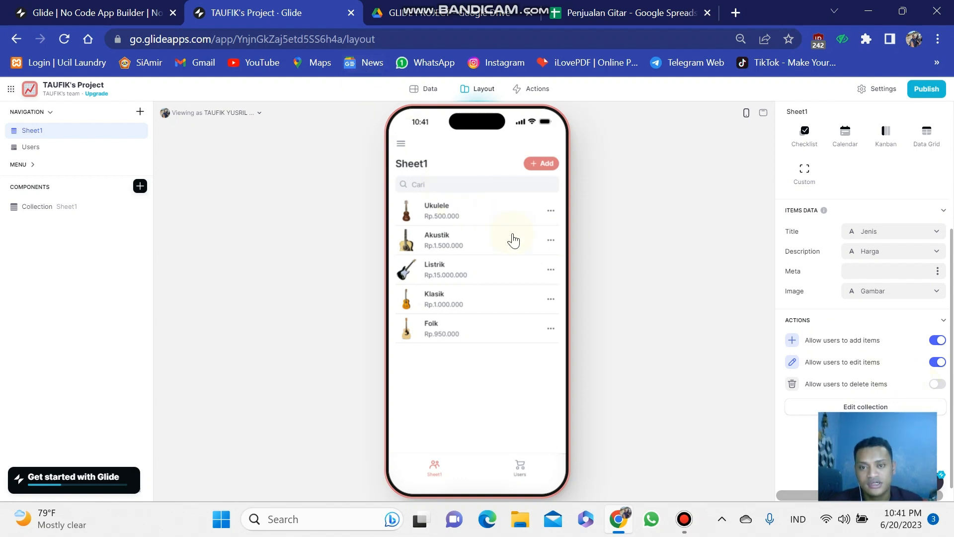
Step: Show the Ukulele item's actions, and turn the permission for users to add items off and on again
{"action": "left_click", "coordinate": [550, 210]}
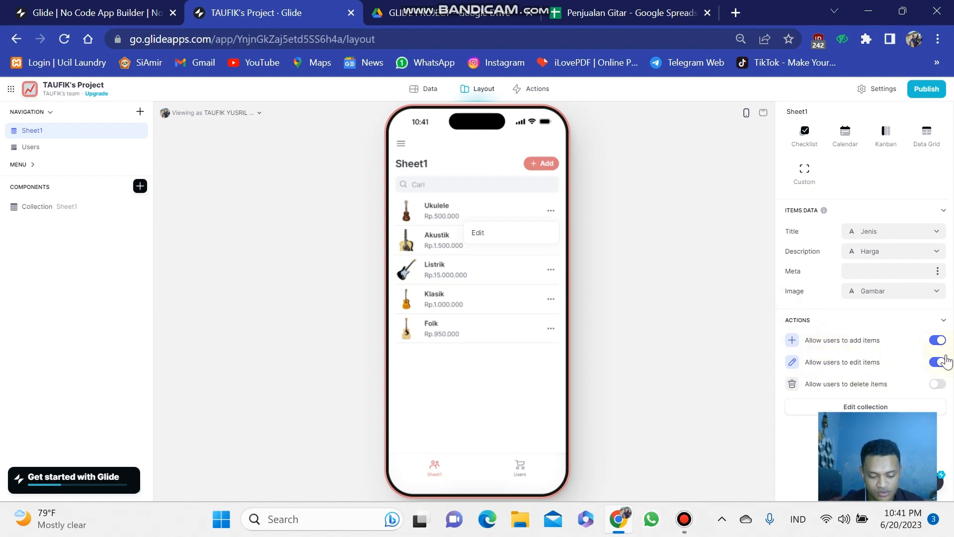
{"action": "left_click", "coordinate": [939, 341]}
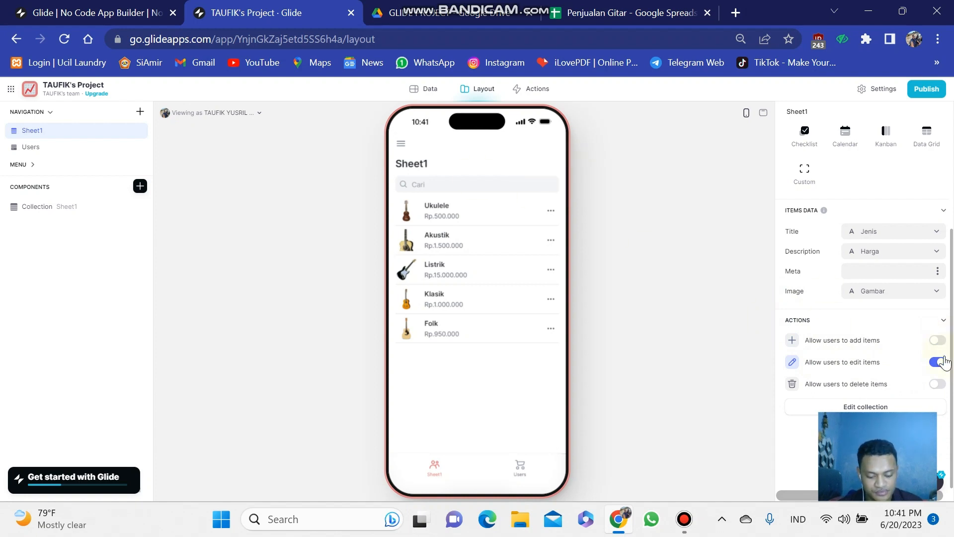
{"action": "left_click", "coordinate": [937, 339]}
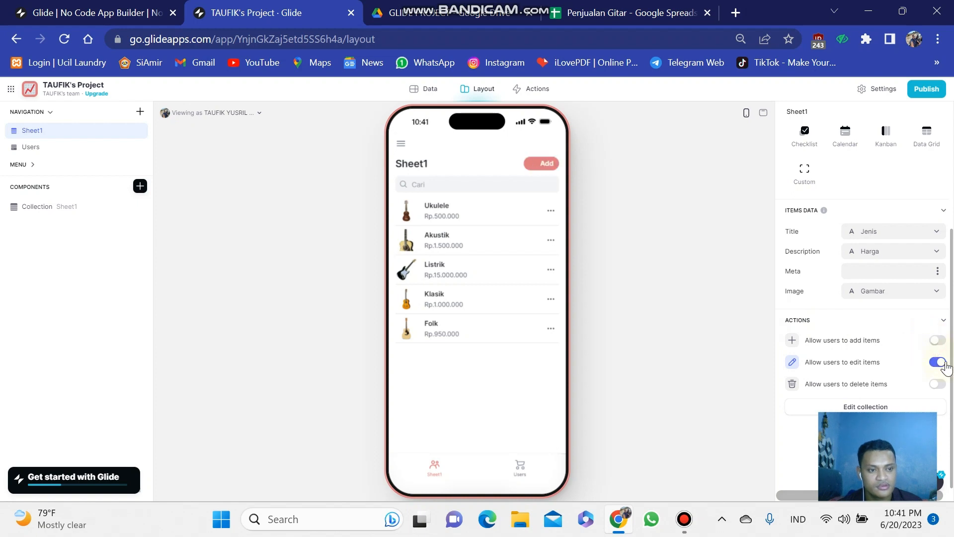
Step: Disallow users from editing items, check the Ukulele item in the preview, and allow editing again
{"action": "left_click", "coordinate": [937, 362]}
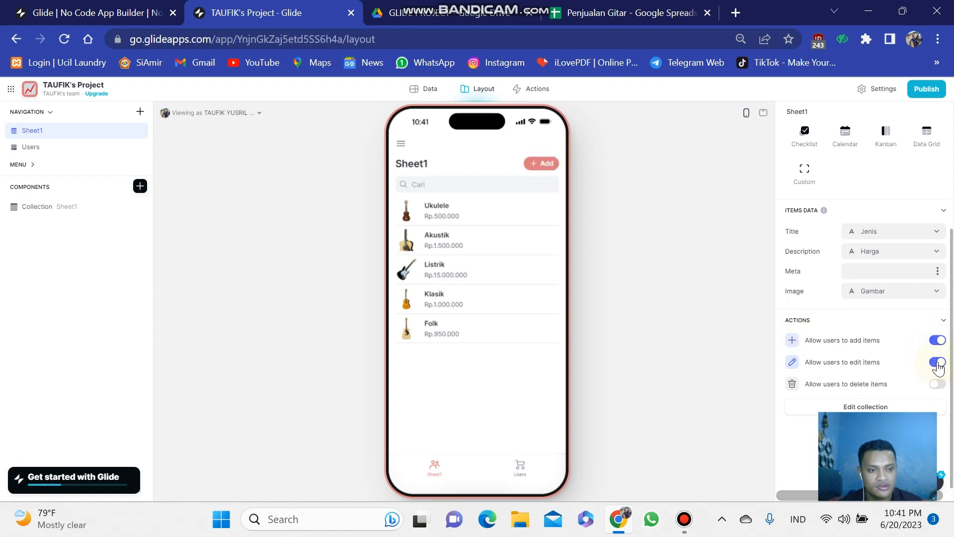
{"action": "left_click", "coordinate": [548, 218]}
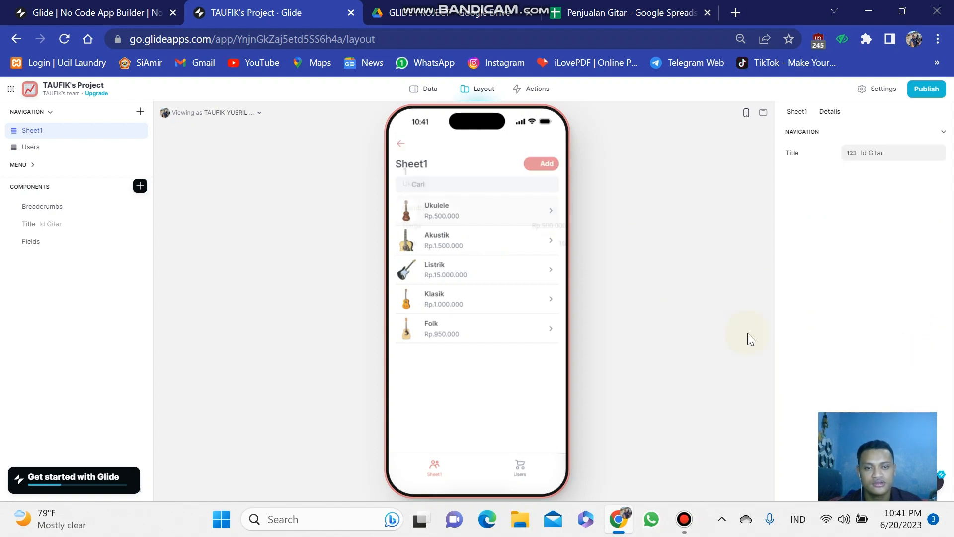
{"action": "left_click", "coordinate": [400, 145]}
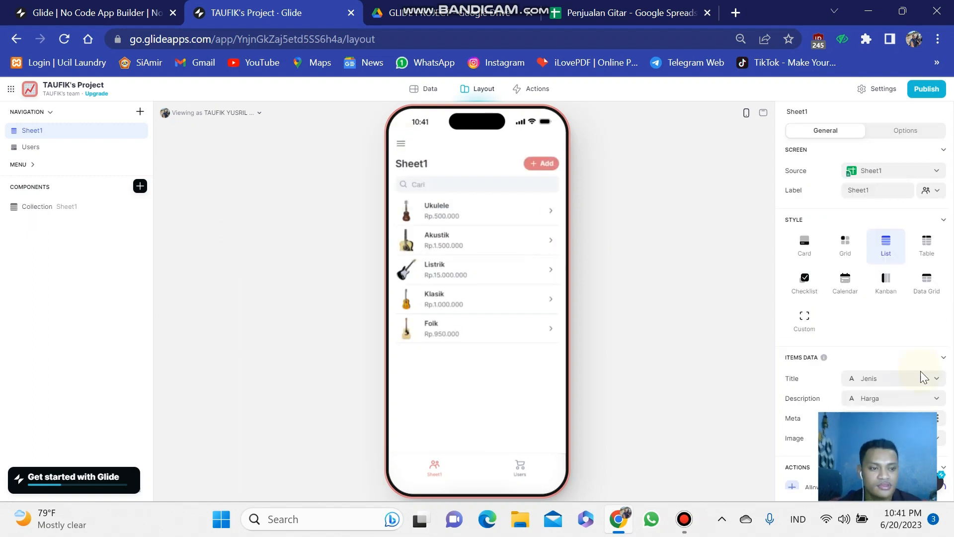
{"action": "scroll", "coordinate": [924, 376], "scroll_direction": "down", "scroll_amount": 3}
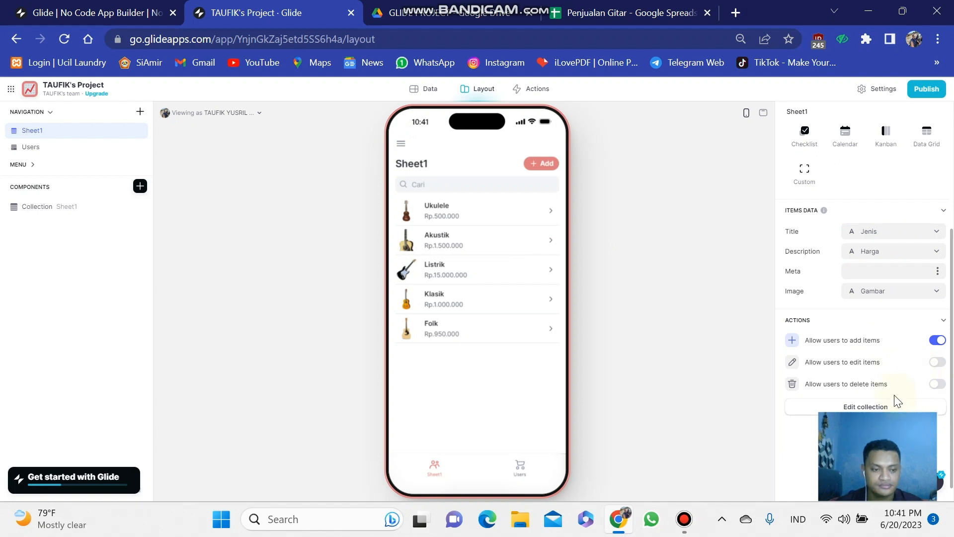
{"action": "left_click", "coordinate": [937, 362]}
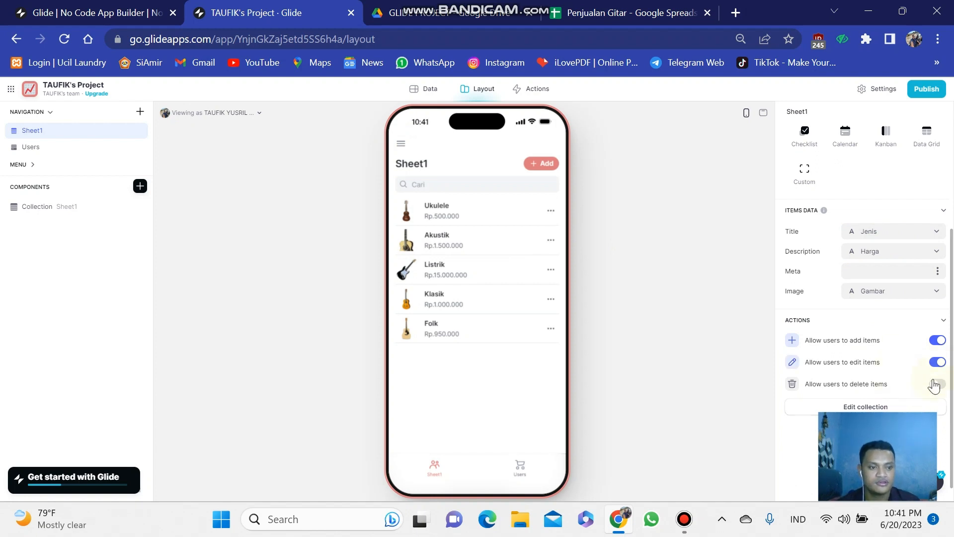
Step: Allow users to delete items, check the Ukulele item's actions in the preview, and disallow deleting again
{"action": "left_click", "coordinate": [936, 384]}
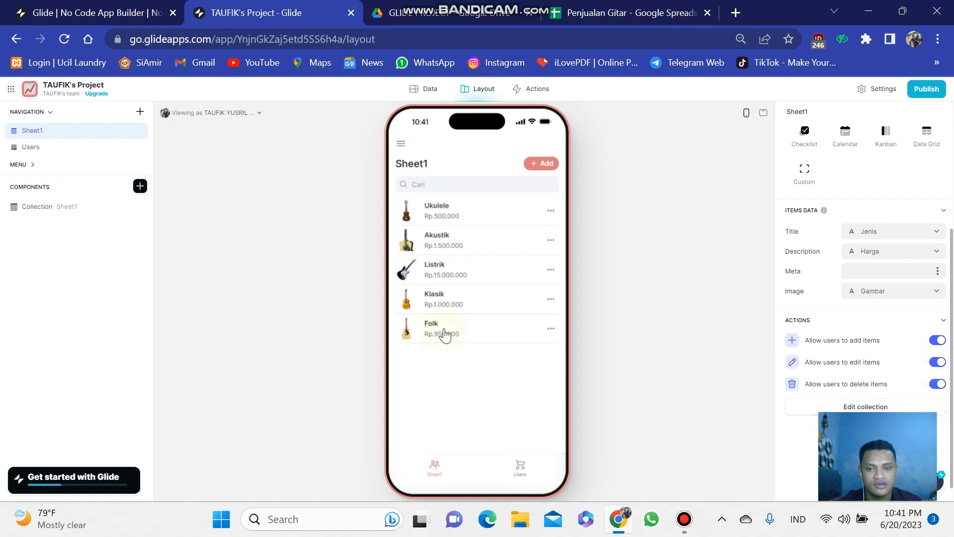
{"action": "left_click", "coordinate": [550, 213]}
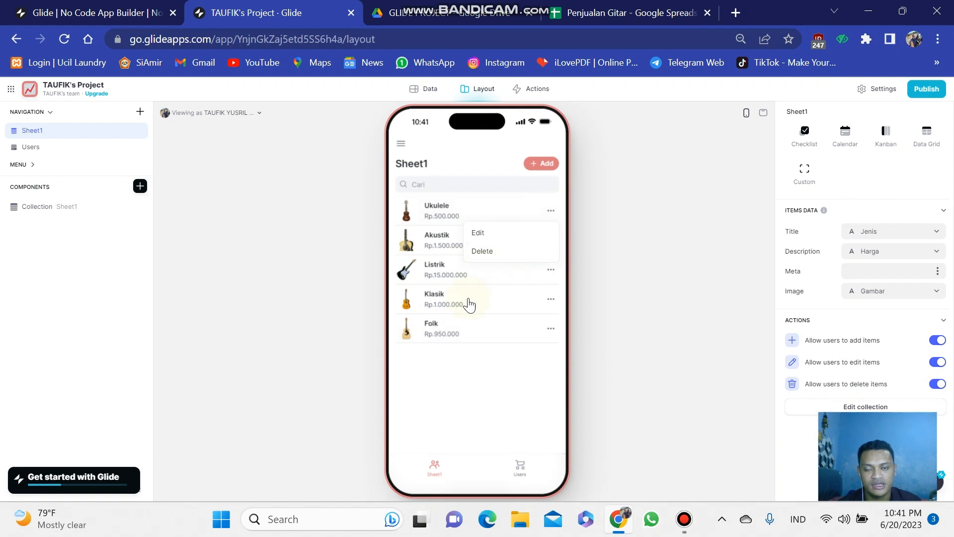
{"action": "left_click", "coordinate": [938, 384]}
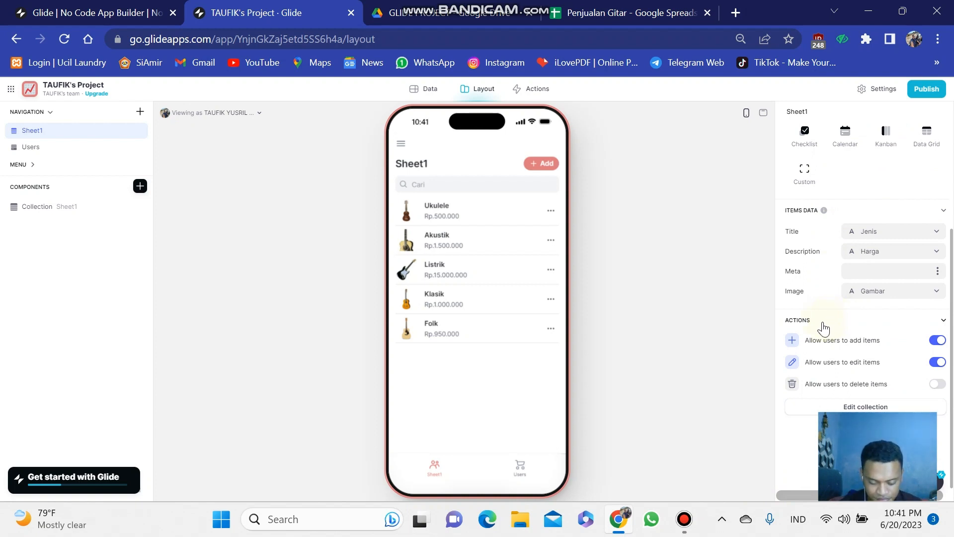
Step: Open the Sheet1 collection for editing and examine its data, style, items data, design and page options
{"action": "left_click", "coordinate": [798, 404]}
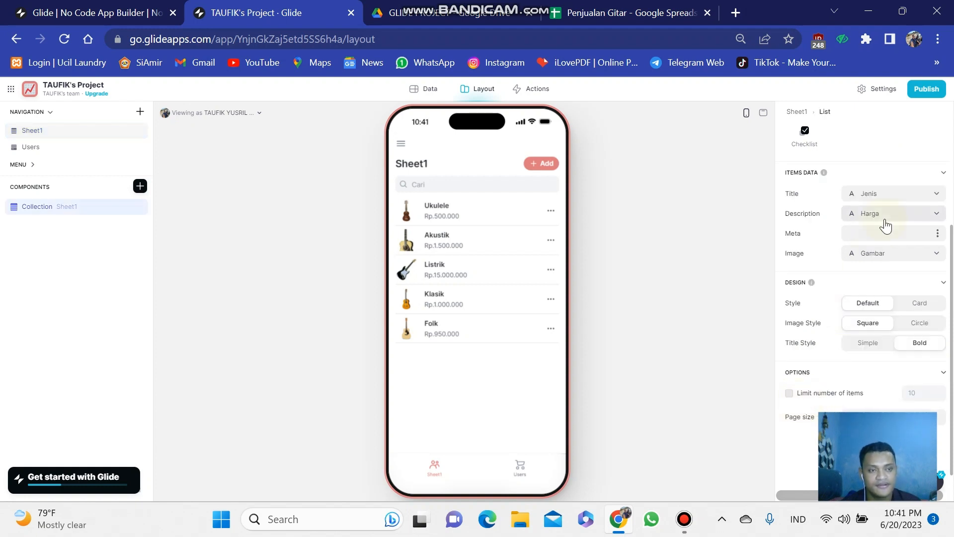
{"action": "scroll", "coordinate": [887, 299], "scroll_direction": "up", "scroll_amount": 3}
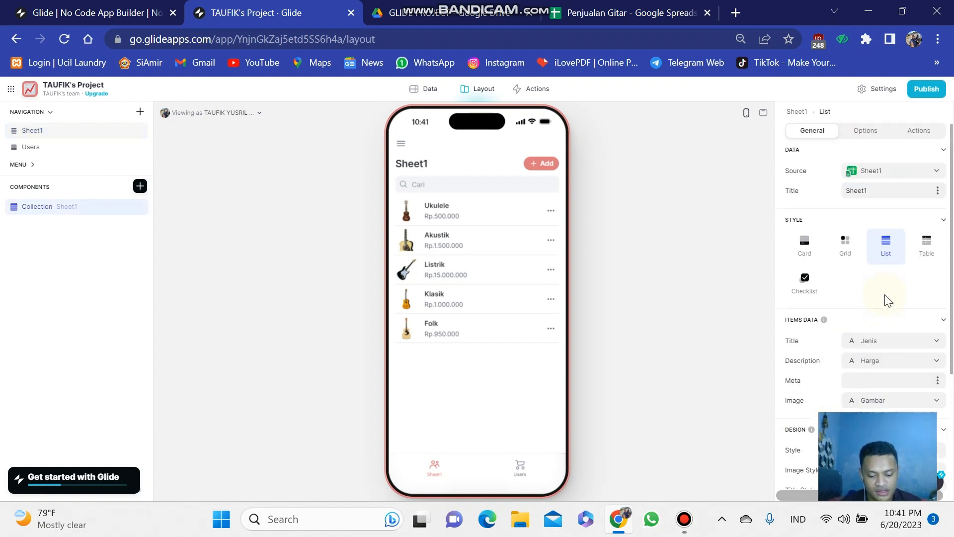
{"action": "scroll", "coordinate": [888, 300], "scroll_direction": "down", "scroll_amount": 3}
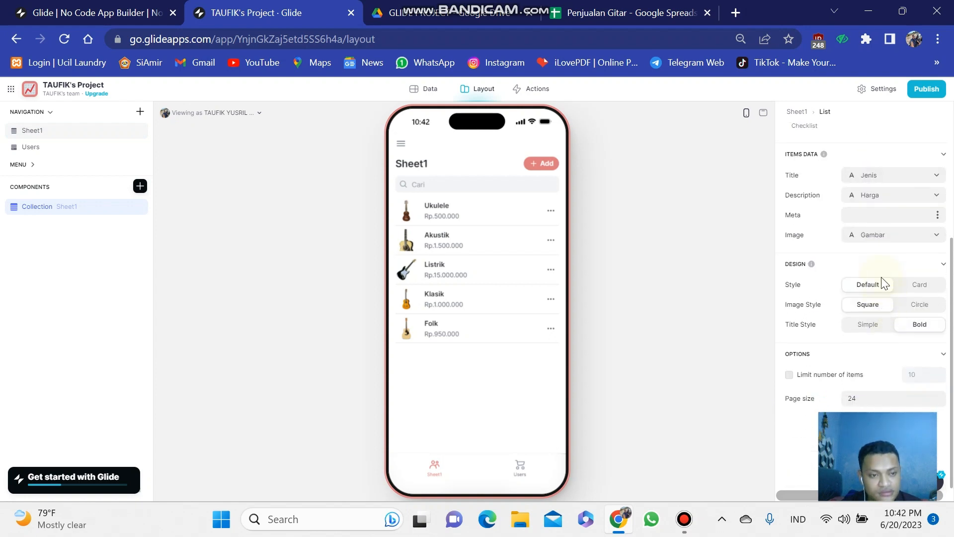
{"action": "scroll", "coordinate": [876, 291], "scroll_direction": "up", "scroll_amount": 3}
{"action": "scroll", "coordinate": [876, 292], "scroll_direction": "down", "scroll_amount": 3}
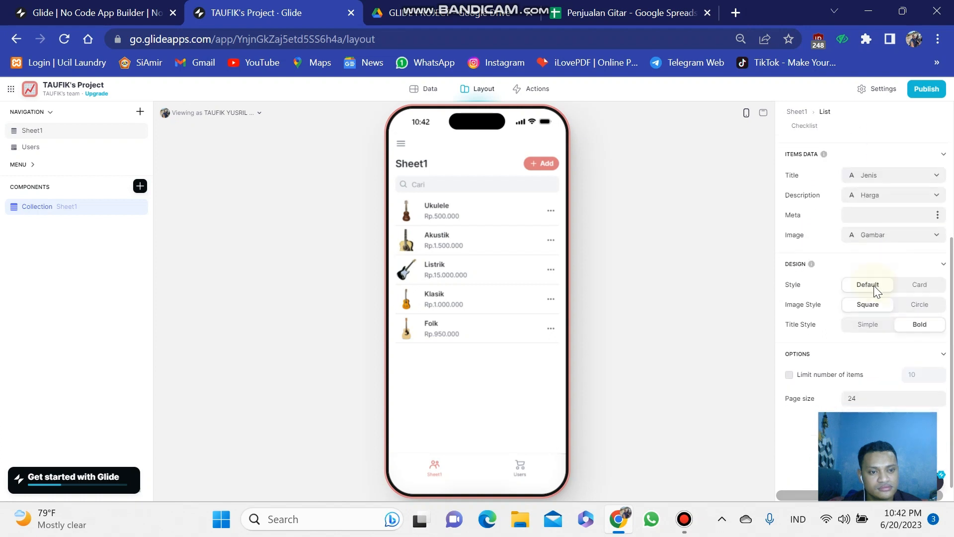
{"action": "scroll", "coordinate": [870, 328], "scroll_direction": "up", "scroll_amount": 3}
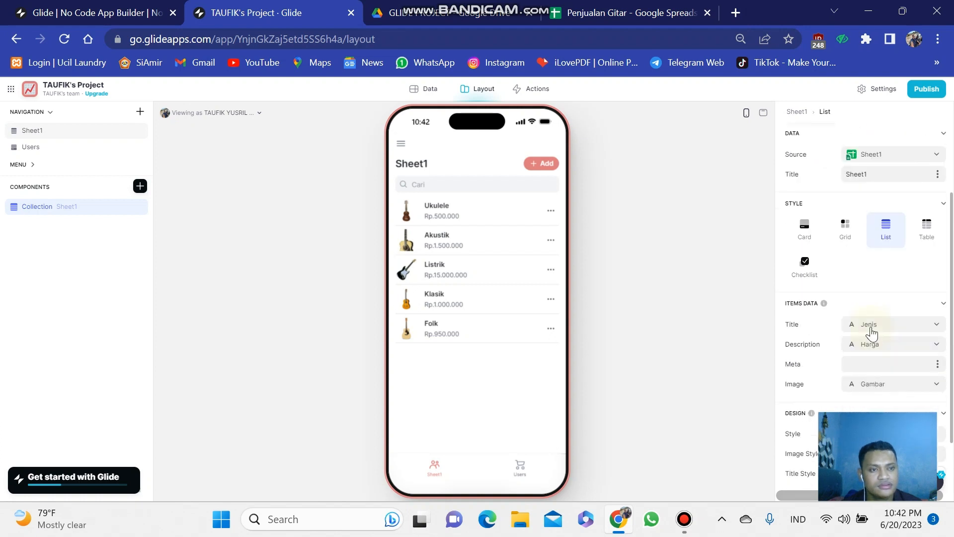
{"action": "scroll", "coordinate": [877, 328], "scroll_direction": "down", "scroll_amount": 3}
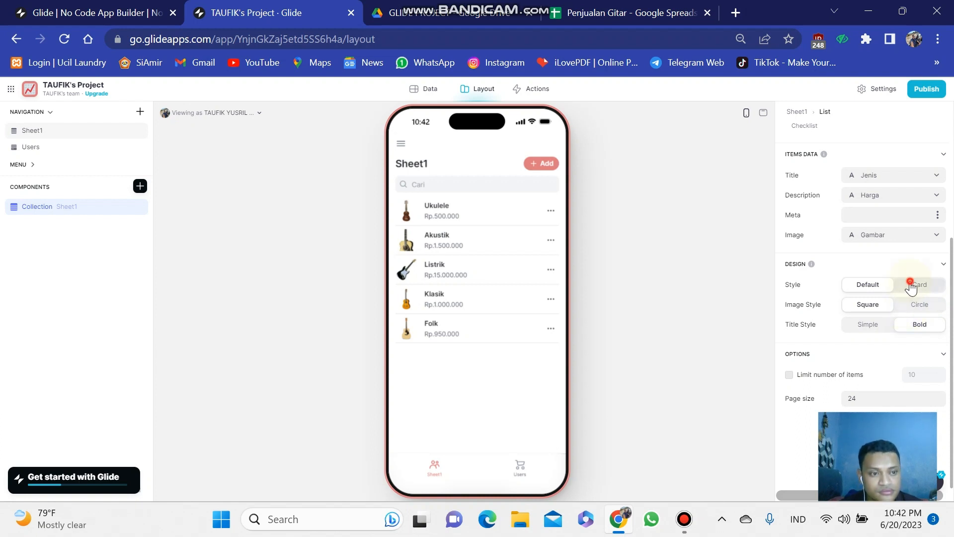
Step: Try the Card design on the Sheet1 list and compare it with the Default design
{"action": "left_click", "coordinate": [911, 286]}
{"action": "left_click", "coordinate": [870, 285]}
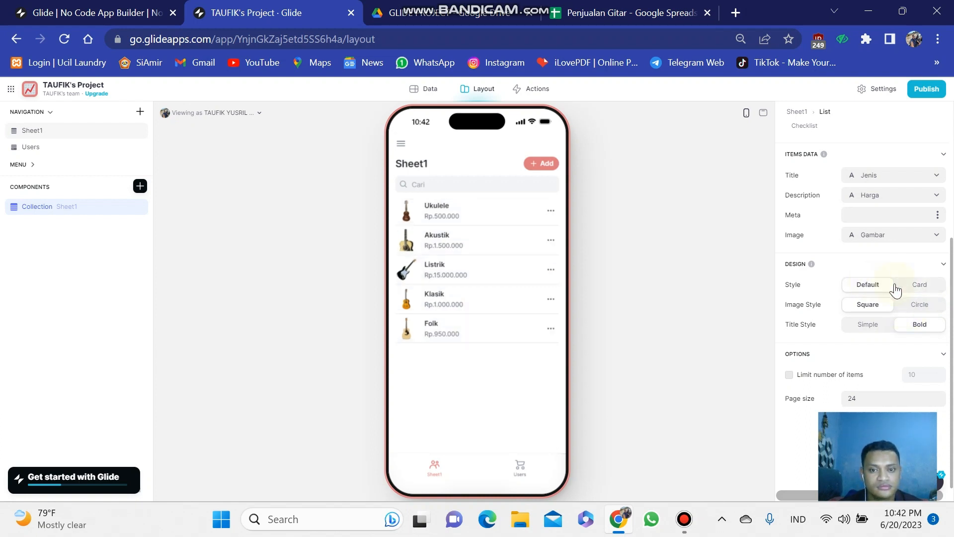
{"action": "left_click", "coordinate": [908, 285]}
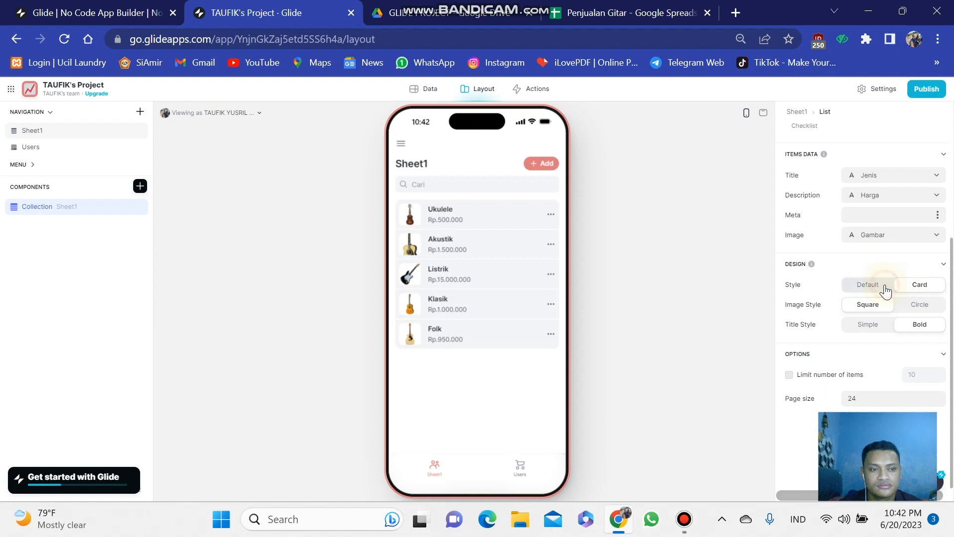
{"action": "scroll", "coordinate": [868, 278], "scroll_direction": "up", "scroll_amount": 3}
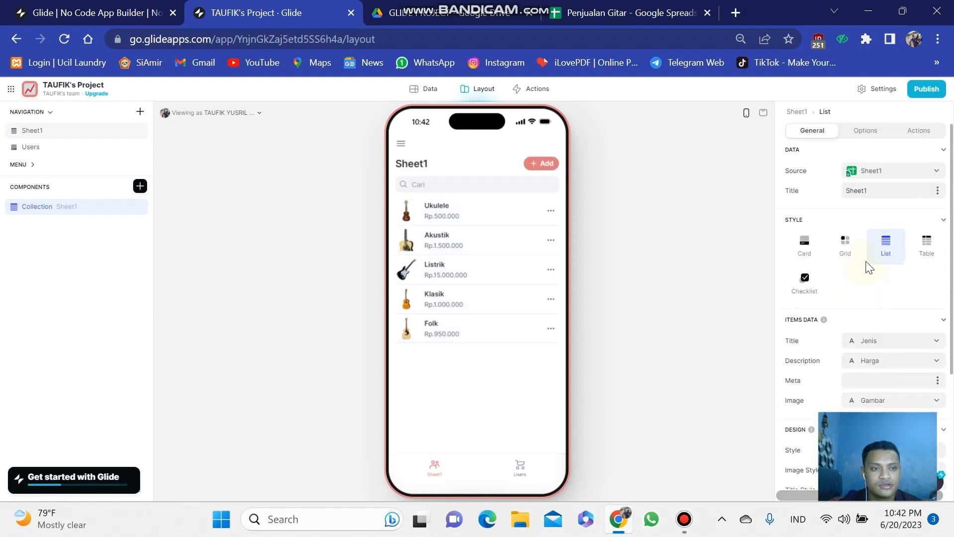
Step: Change the Sheet1 collection's style to Card, and try card size M before choosing S
{"action": "left_click", "coordinate": [805, 245]}
{"action": "scroll", "coordinate": [874, 288], "scroll_direction": "down", "scroll_amount": 5}
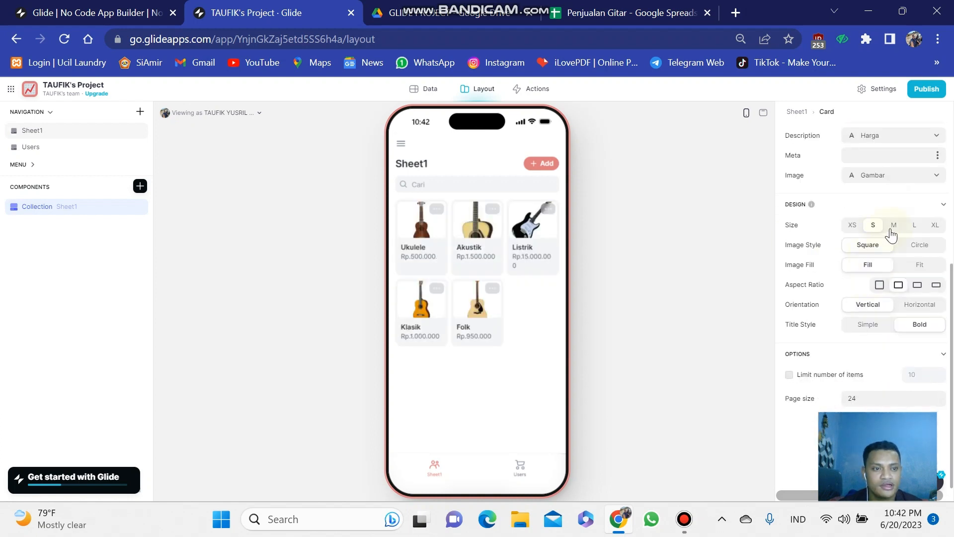
{"action": "left_click", "coordinate": [892, 226]}
{"action": "left_click", "coordinate": [870, 228]}
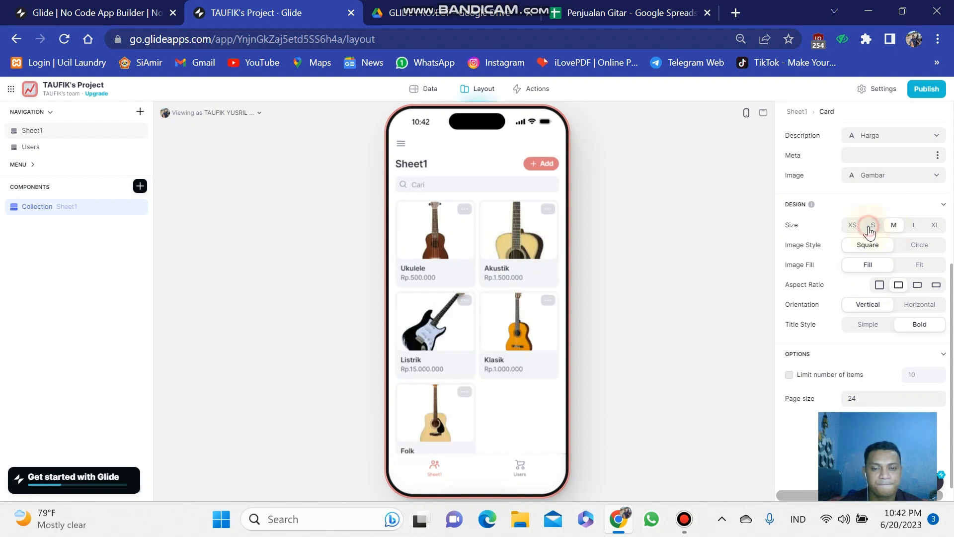
Step: Compare card sizes M, L and S, keep S, and set the Sheet1 cards' aspect ratio to Square after trying 4:3
{"action": "left_click", "coordinate": [895, 227]}
{"action": "left_click", "coordinate": [917, 227]}
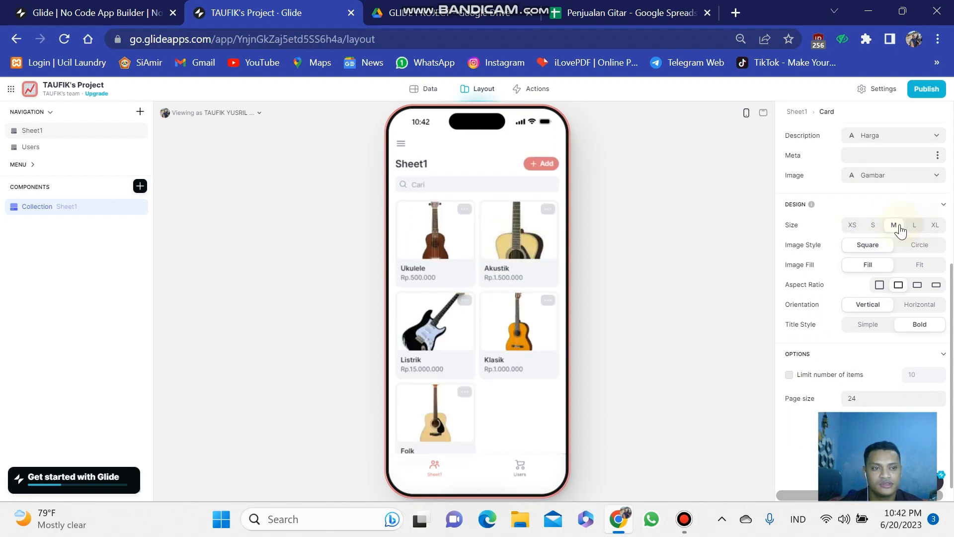
{"action": "left_click", "coordinate": [873, 226]}
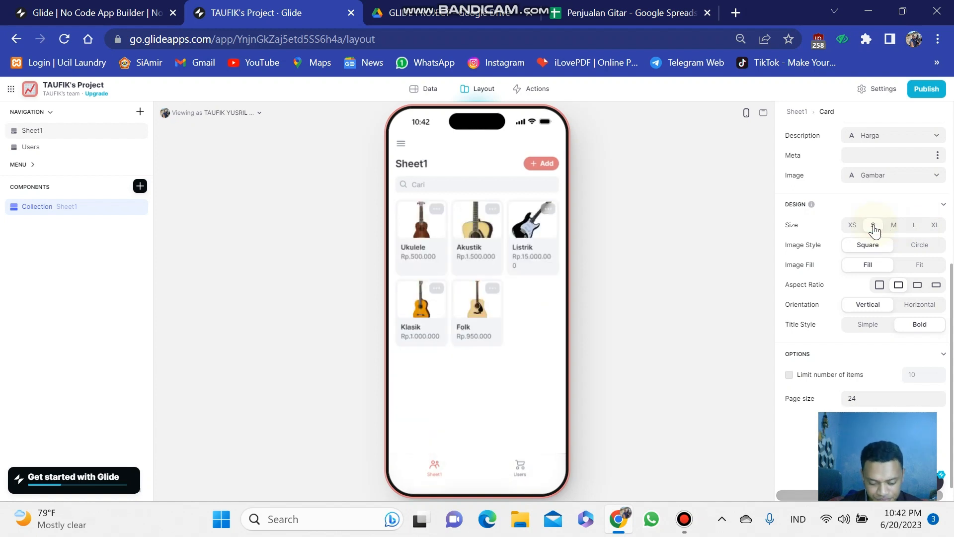
{"action": "left_click", "coordinate": [878, 286]}
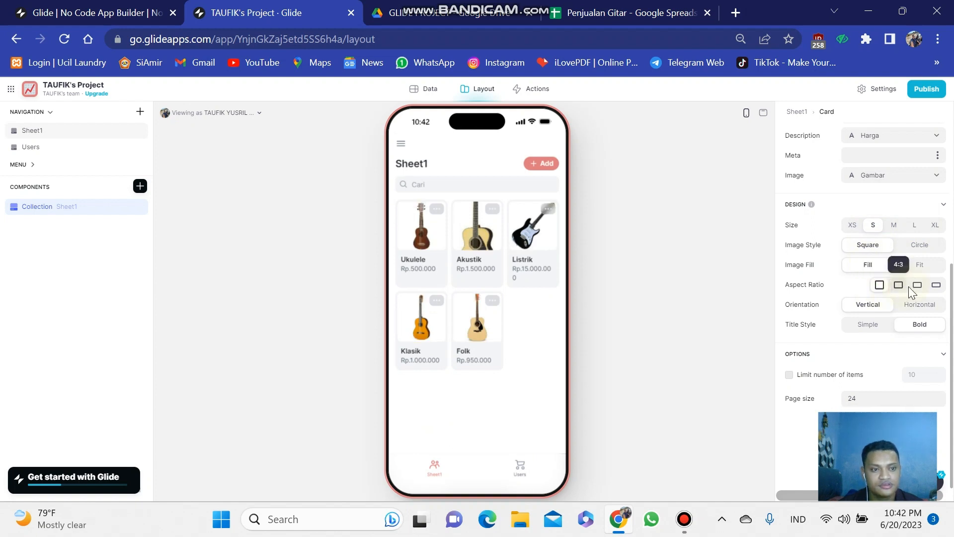
{"action": "left_click", "coordinate": [902, 286]}
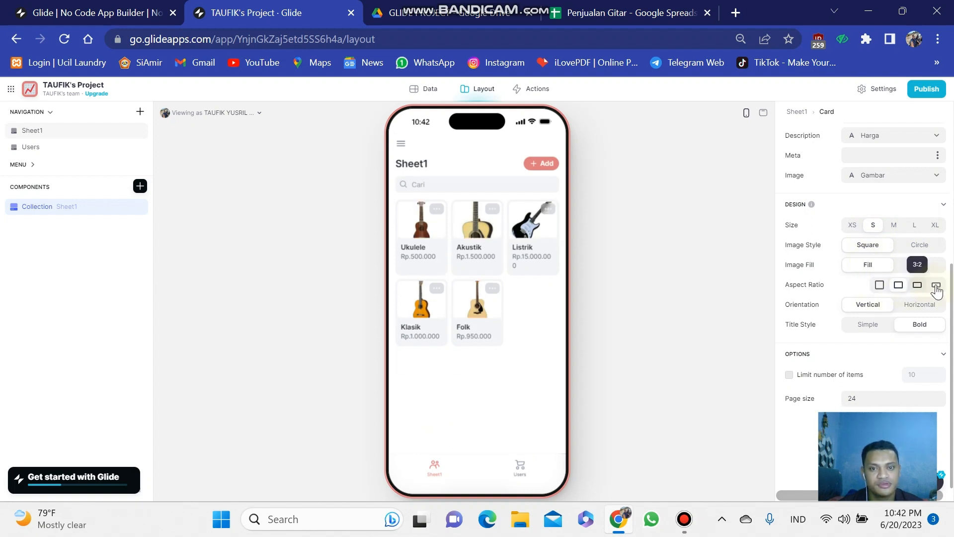
{"action": "left_click", "coordinate": [879, 286]}
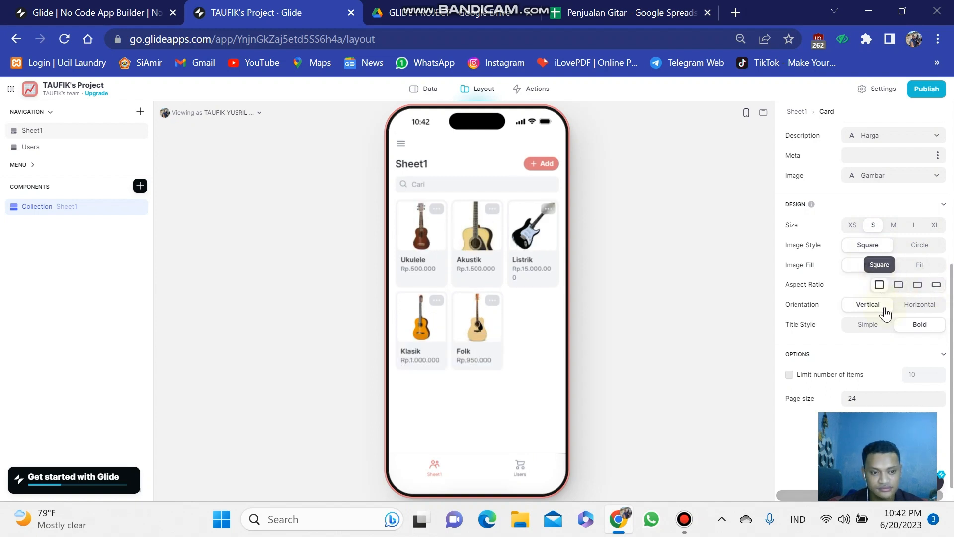
Step: Review the Sheet1 data table, preview the Penjualan Gitar screen in desktop format, and check the Ukulele item's details
{"action": "left_click", "coordinate": [423, 89]}
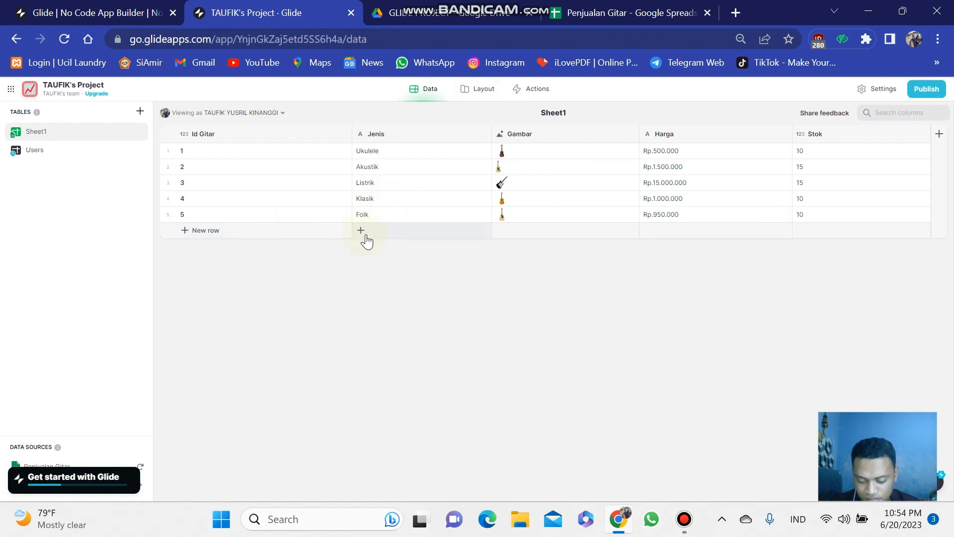
{"action": "left_click", "coordinate": [470, 90]}
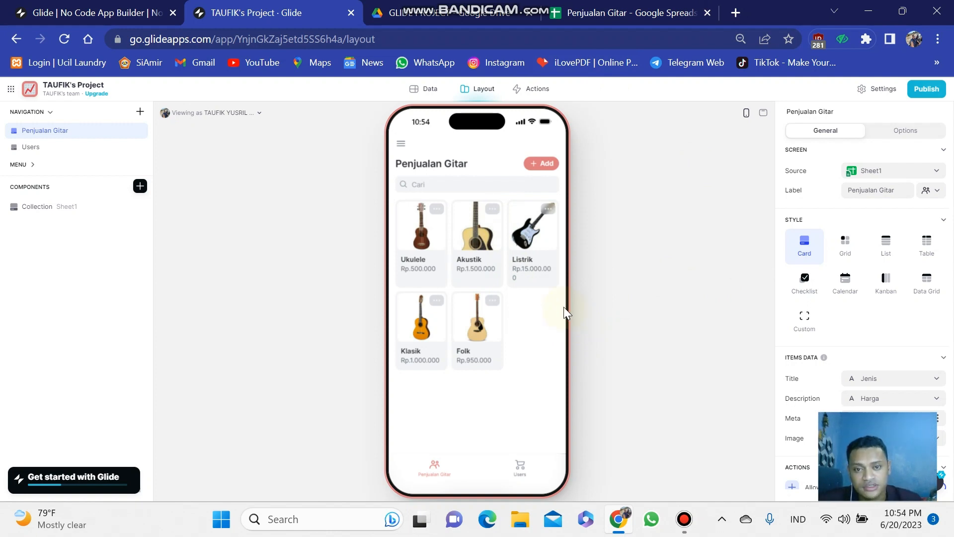
{"action": "left_click", "coordinate": [761, 113]}
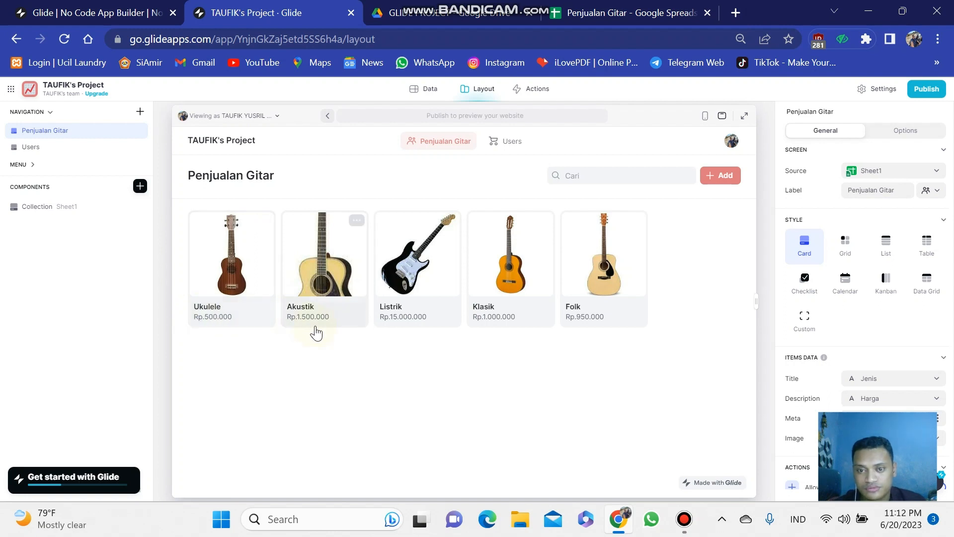
{"action": "left_click", "coordinate": [241, 261]}
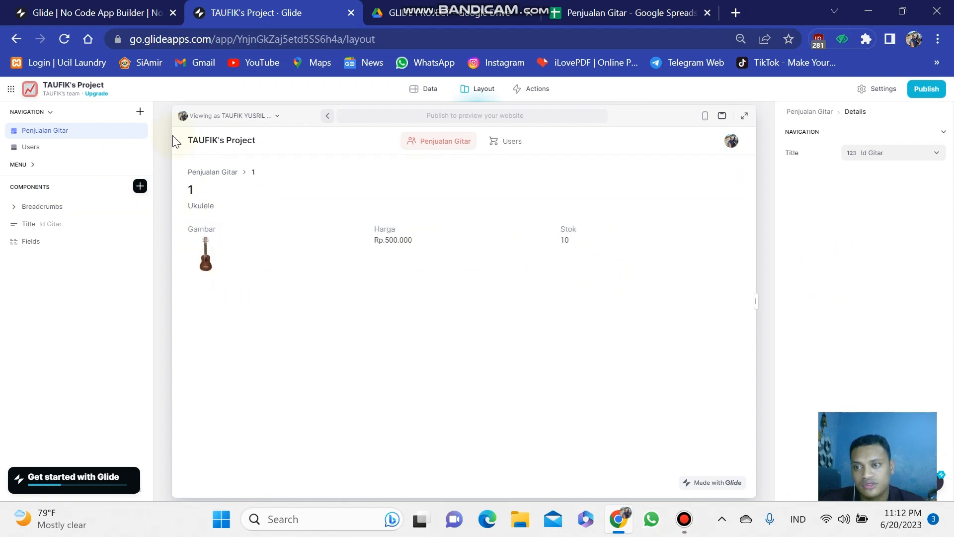
{"action": "left_click", "coordinate": [327, 116]}
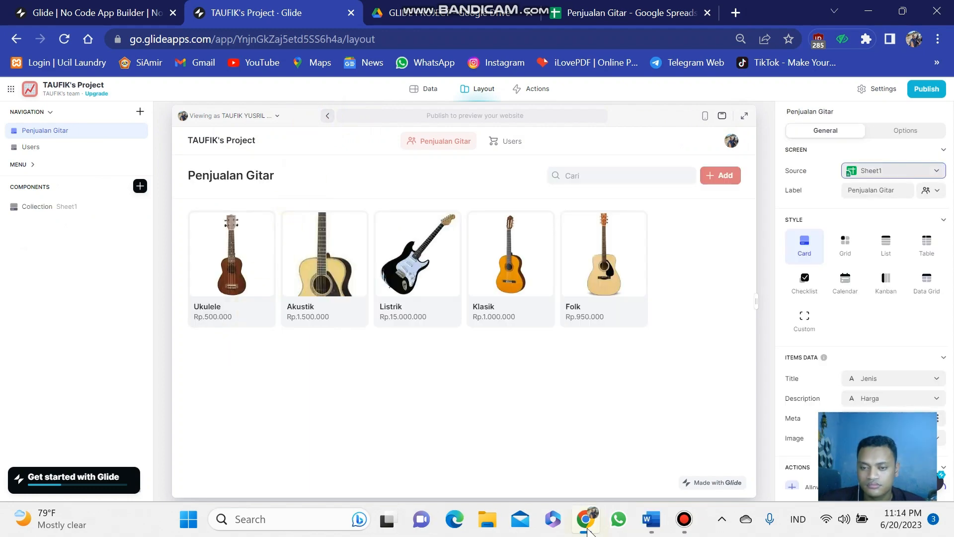
Step: Switch to the Word exam document, highlight question 5 about integrating Google Sheets into GlideApps, and return to Chrome
{"action": "left_click", "coordinate": [651, 519]}
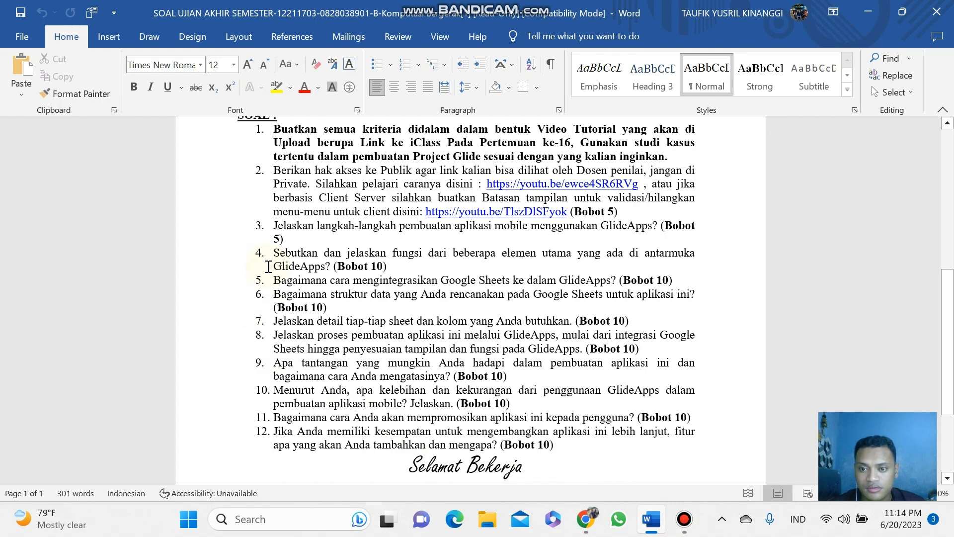
{"action": "left_click_drag", "start_coordinate": [271, 277], "coordinate": [668, 284]}
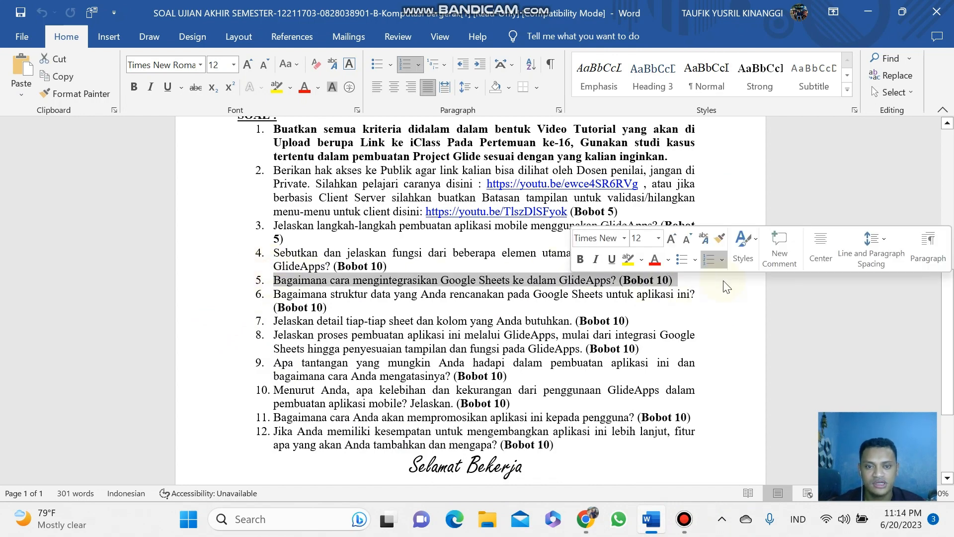
{"action": "left_click", "coordinate": [579, 531]}
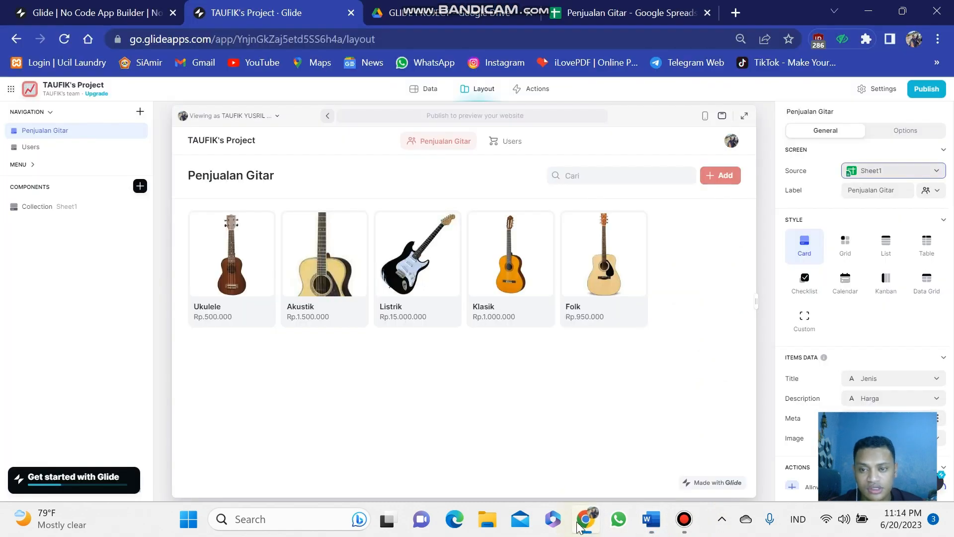
Step: Show the Penjualan Gitar file in Drive's GLIDE PROJECT folder, the Glide website and the project's layout
{"action": "left_click", "coordinate": [435, 11]}
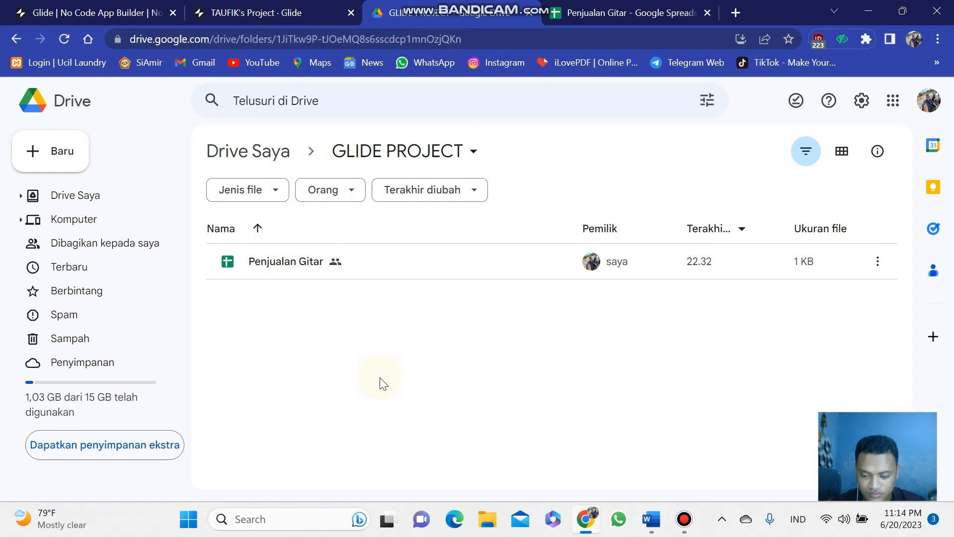
{"action": "key", "text": "Tab"}
{"action": "key", "text": "Tab"}
{"action": "key", "text": "Tab"}
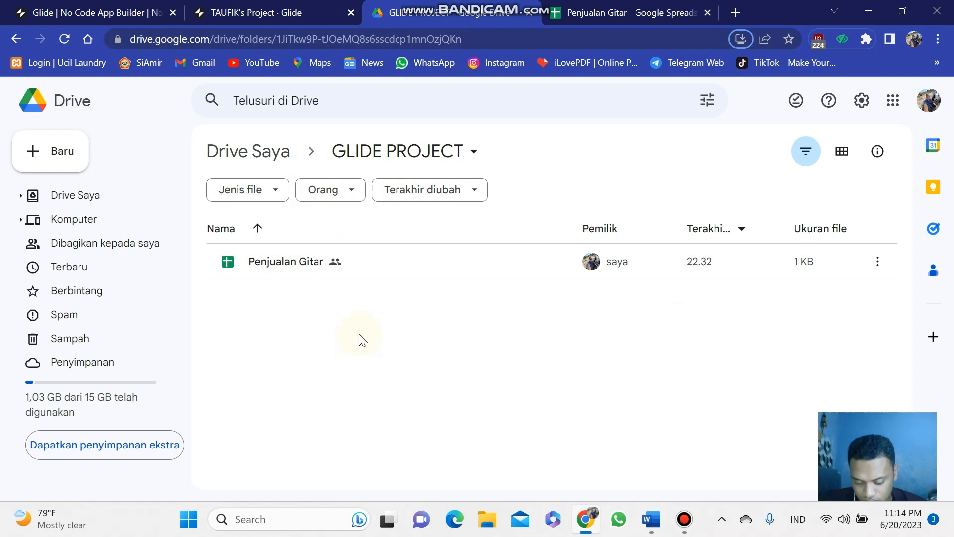
{"action": "left_click", "coordinate": [264, 9]}
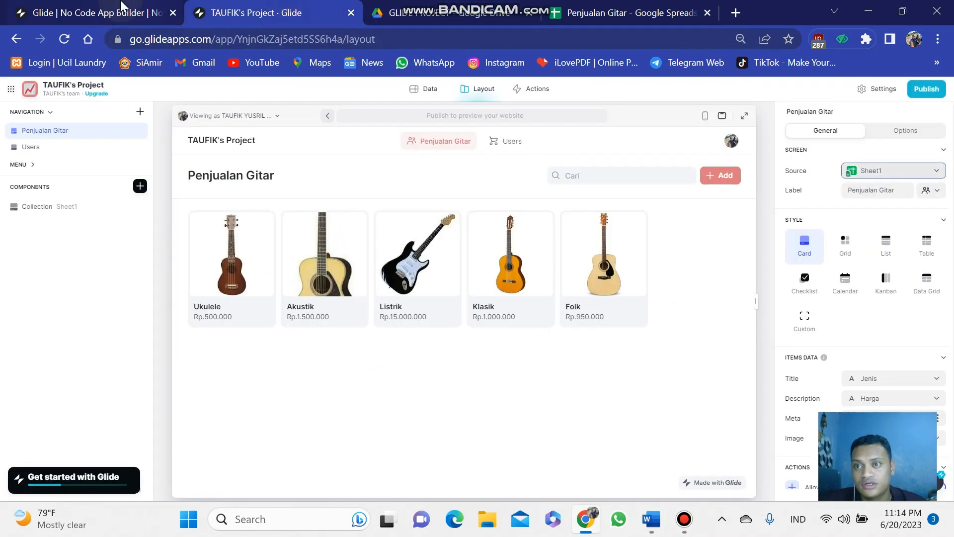
{"action": "left_click", "coordinate": [106, 5]}
{"action": "left_click", "coordinate": [241, 8]}
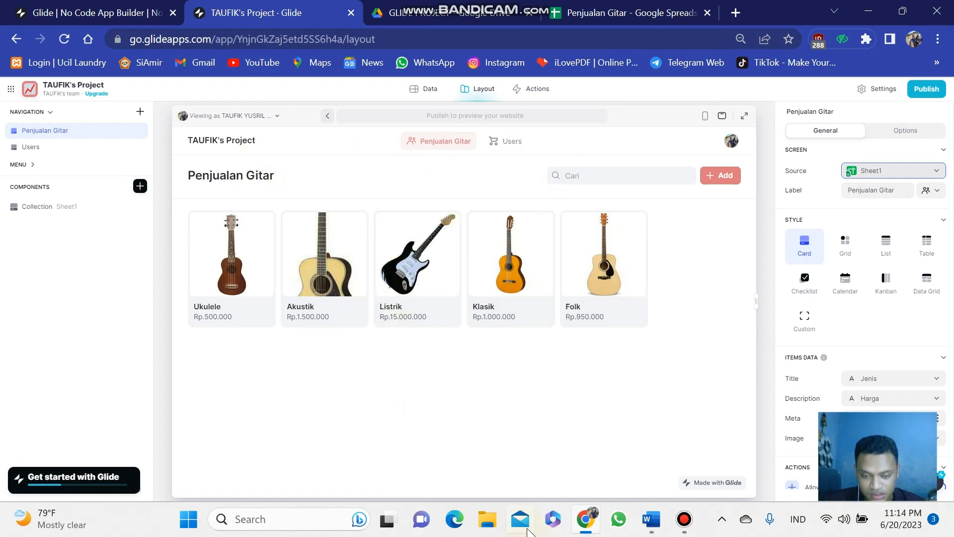
Step: Reread question 5 in the Word document, and open the Ukulele item's details in the Glide preview
{"action": "left_click", "coordinate": [651, 519]}
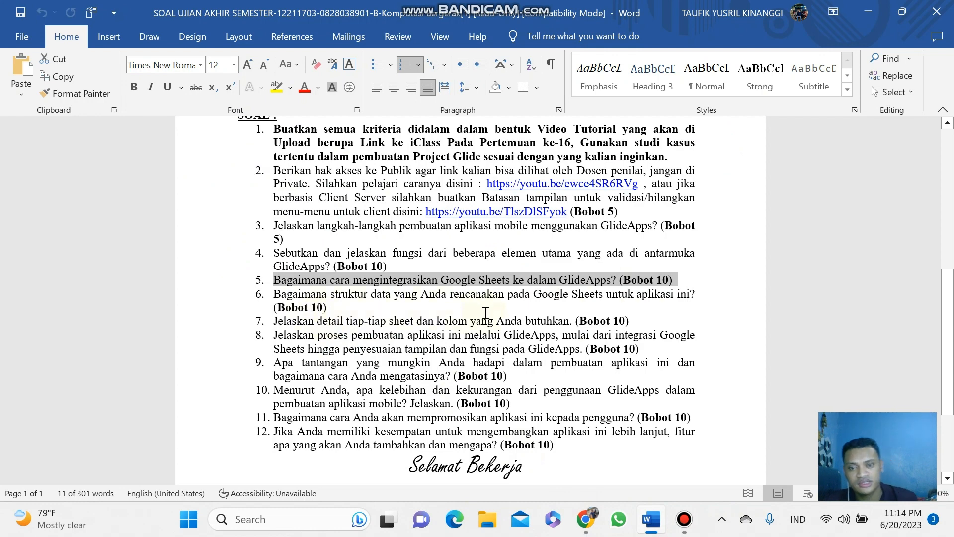
{"action": "left_click", "coordinate": [585, 520]}
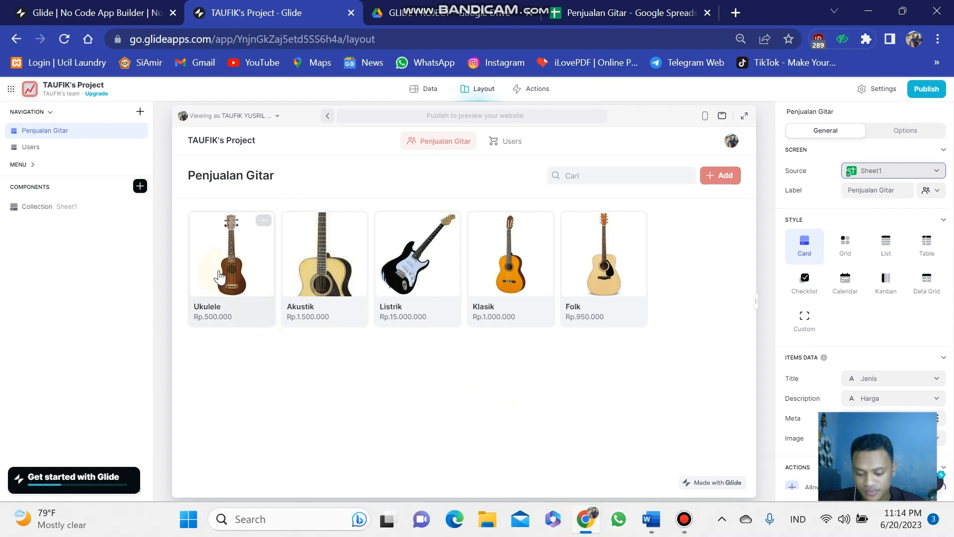
{"action": "left_click", "coordinate": [222, 238]}
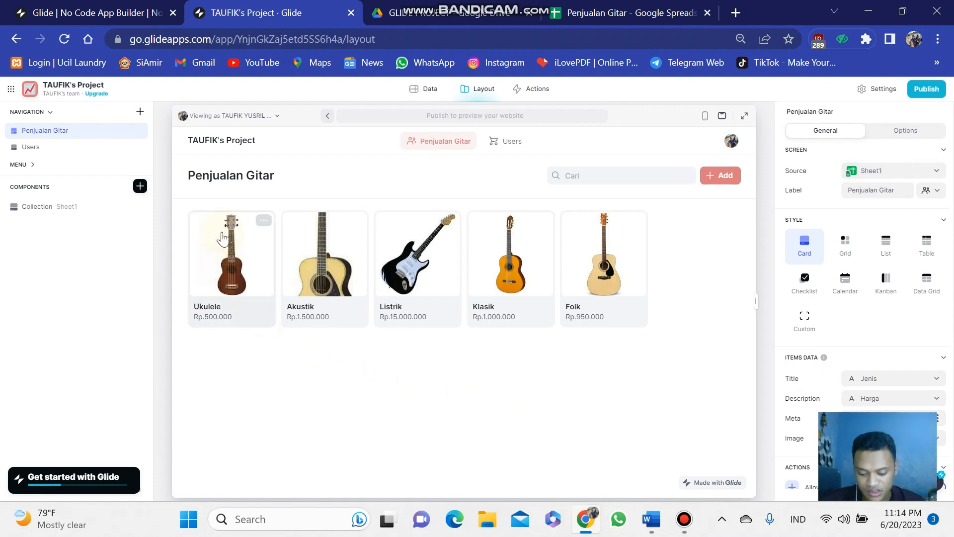
{"action": "left_click", "coordinate": [256, 281]}
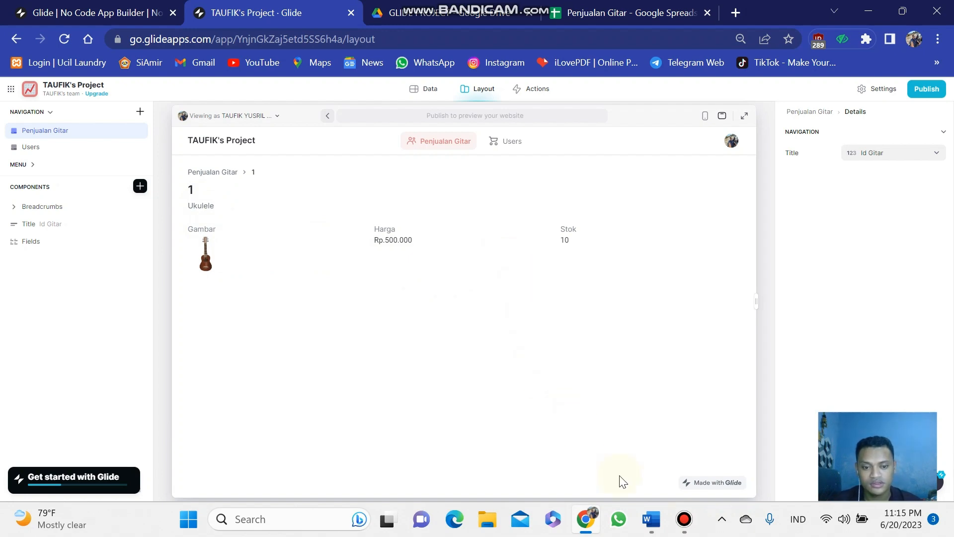
Step: Check the exam questions in Word once more, and return the Glide preview from Ukulele to the item list
{"action": "left_click", "coordinate": [649, 521]}
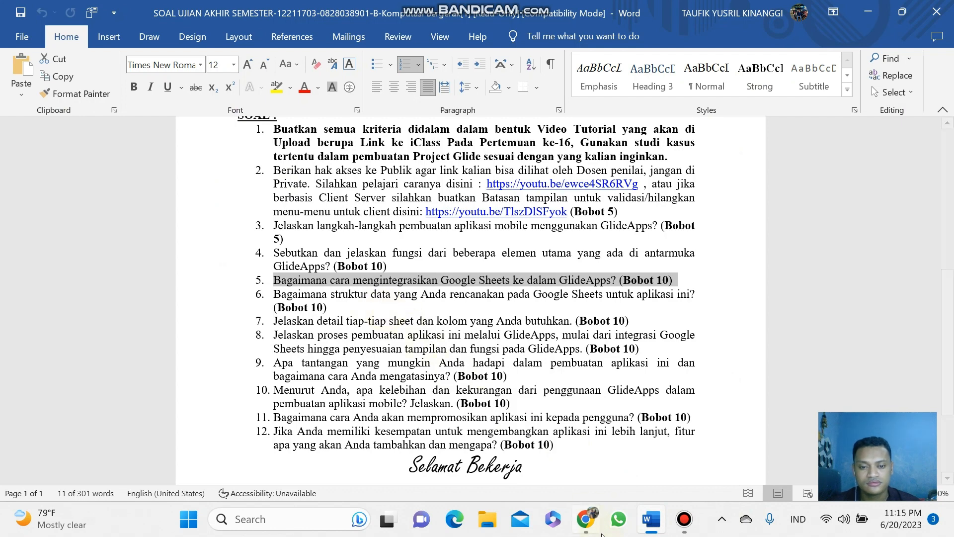
{"action": "left_click", "coordinate": [586, 519]}
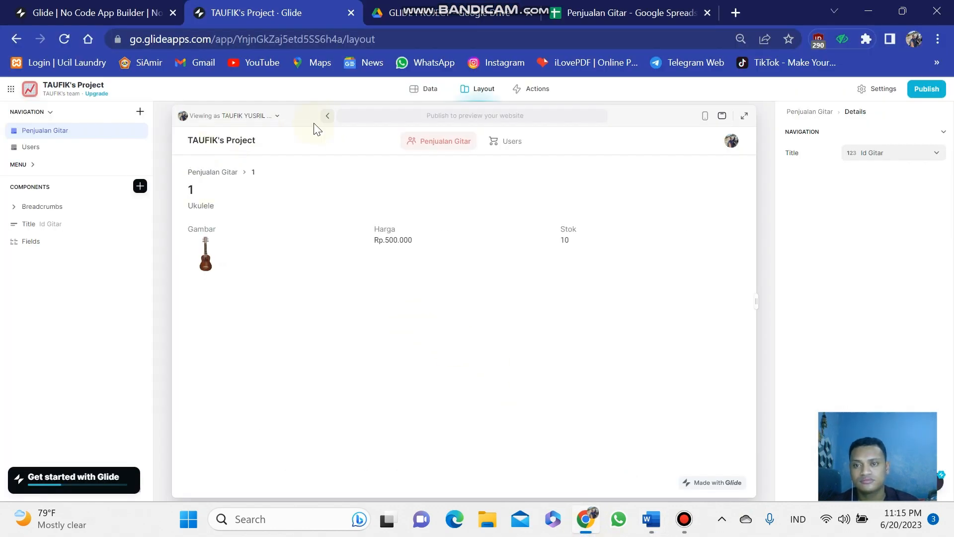
{"action": "left_click", "coordinate": [326, 117]}
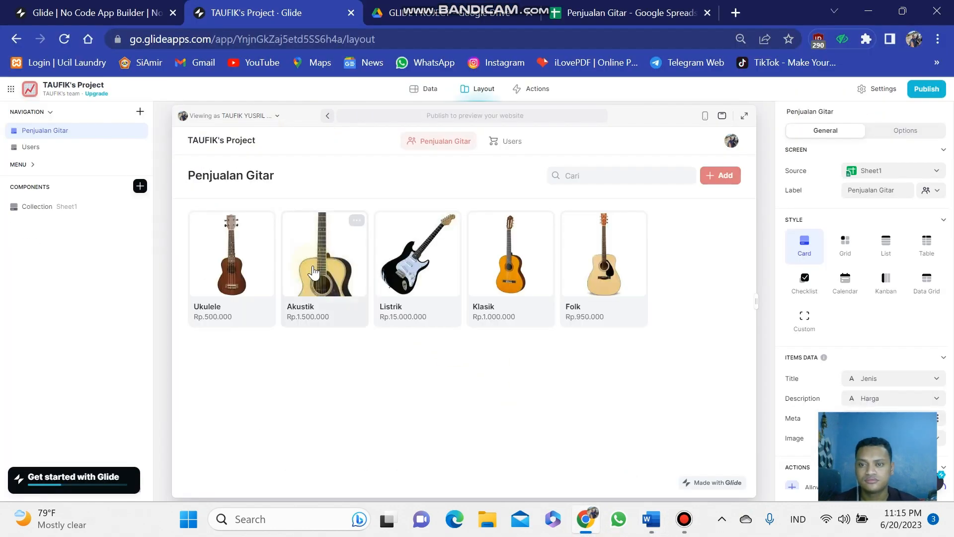
Step: Consult question 6 about the data structure in Word, and examine the columns of the Penjualan Gitar Google Sheet
{"action": "left_click", "coordinate": [648, 521]}
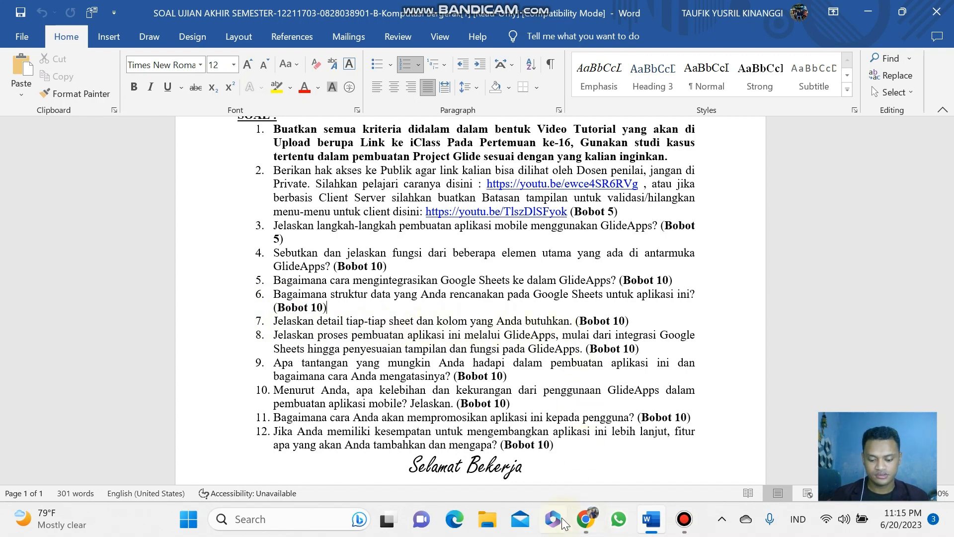
{"action": "left_click", "coordinate": [595, 524]}
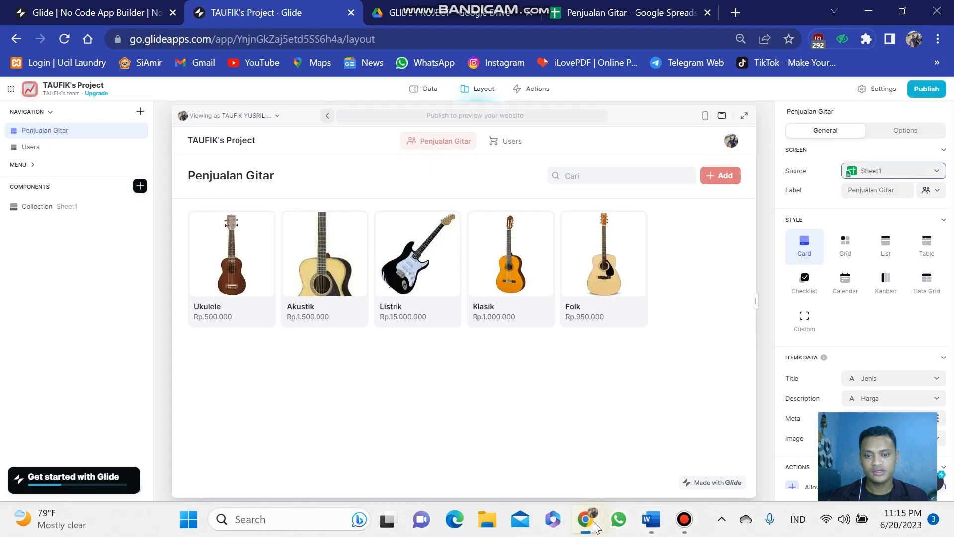
{"action": "left_click", "coordinate": [572, 11]}
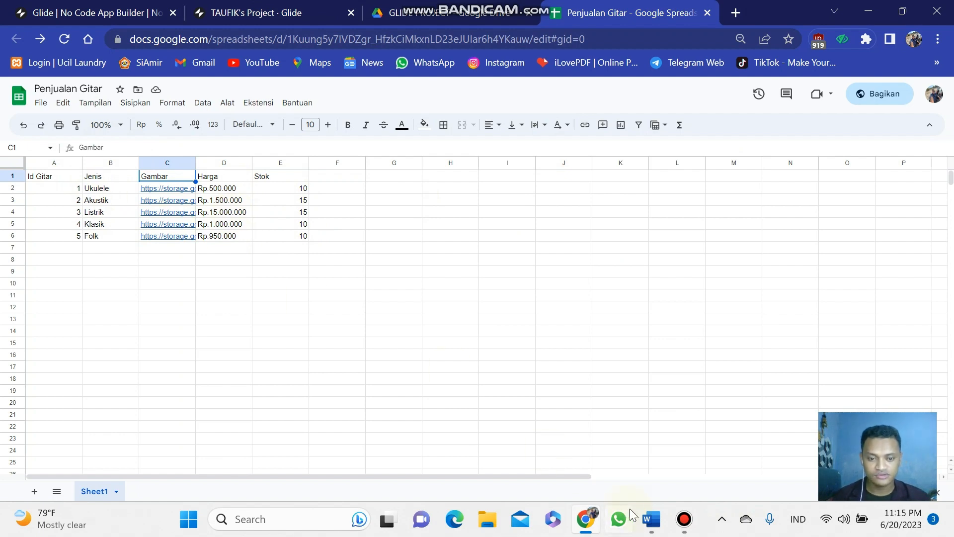
Step: Read the following exam questions in Word, and go back to the Penjualan Gitar screen in the Glide project
{"action": "left_click", "coordinate": [651, 519]}
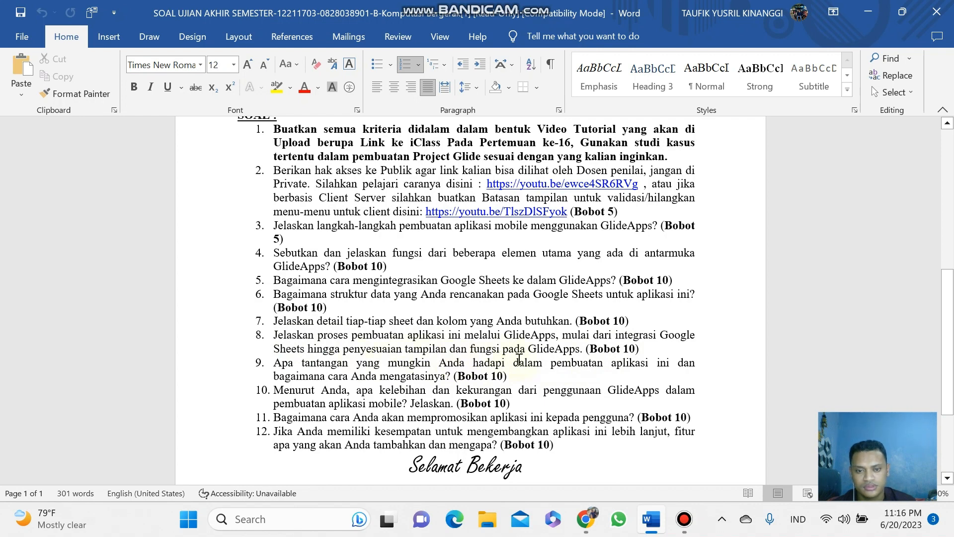
{"action": "left_click", "coordinate": [586, 522]}
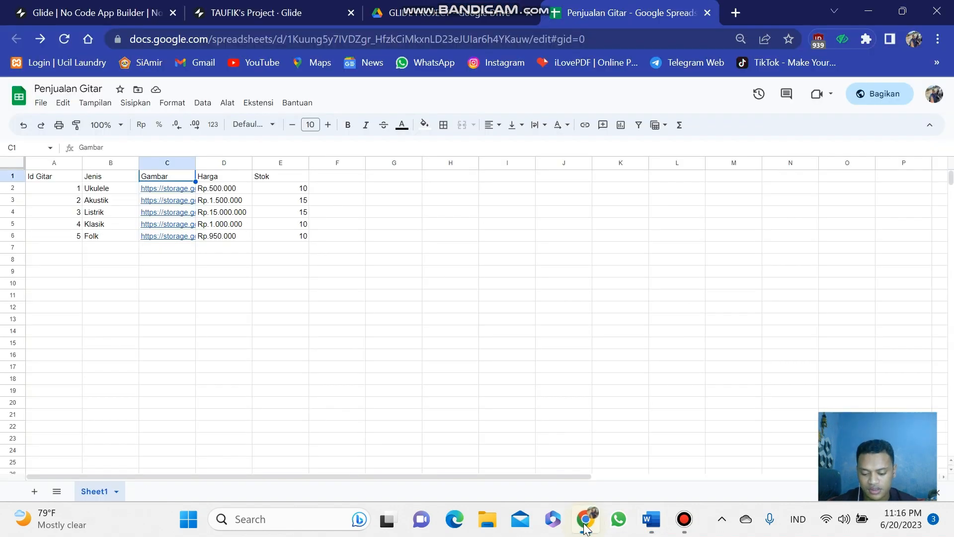
{"action": "left_click", "coordinate": [440, 12]}
{"action": "left_click", "coordinate": [312, 12]}
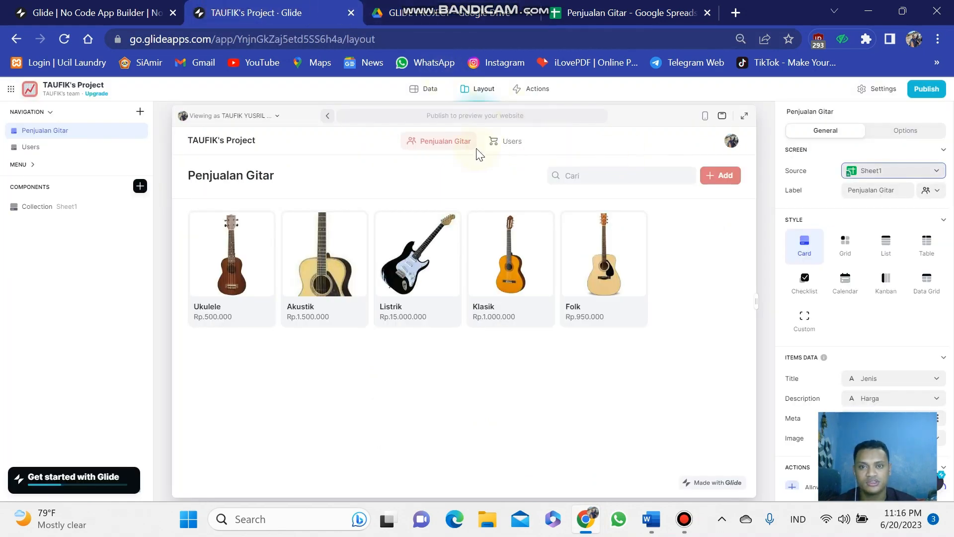
{"action": "left_click", "coordinate": [328, 115]}
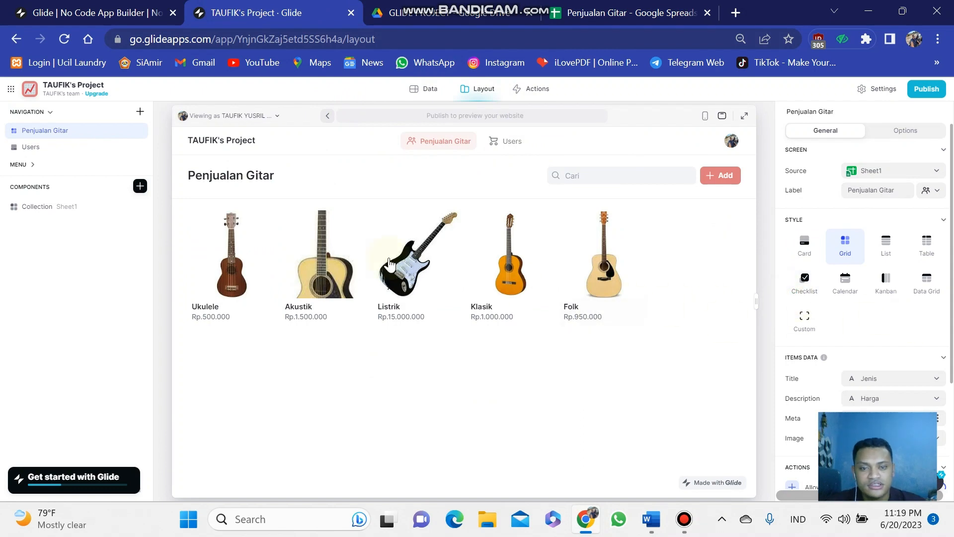
Step: Open the Ukulele item's edit form in the preview, examine its fields, and cancel without changes
{"action": "mouse_move", "coordinate": [261, 221]}
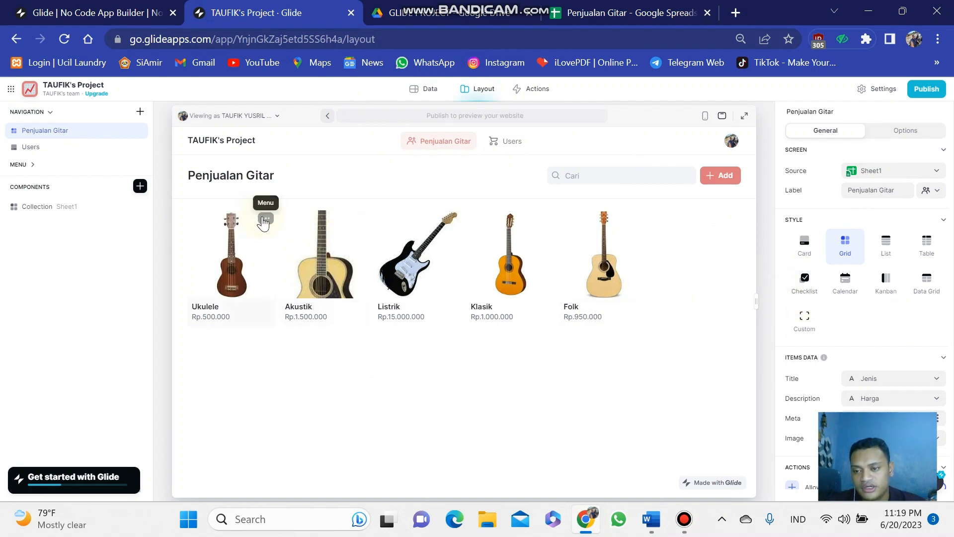
{"action": "left_click", "coordinate": [264, 219]}
{"action": "left_click", "coordinate": [248, 237]}
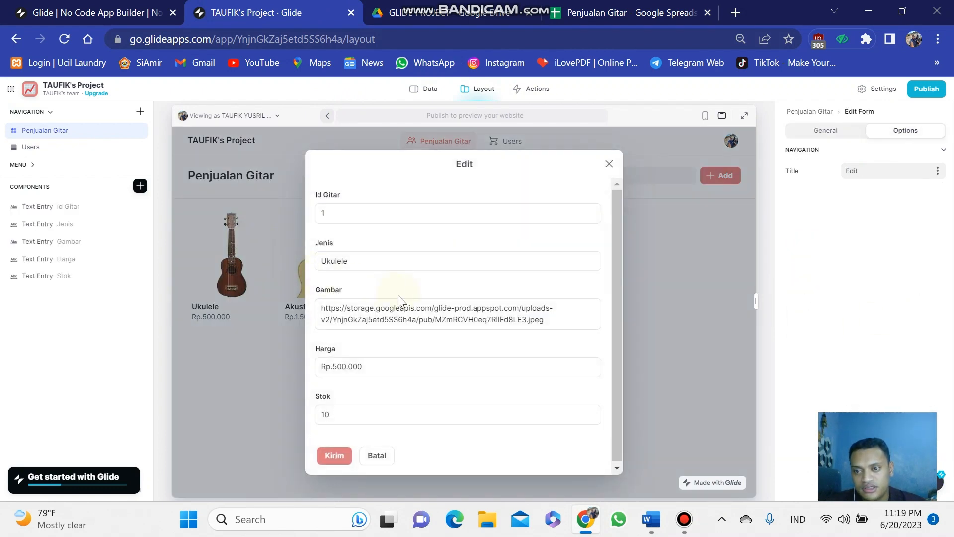
{"action": "left_click", "coordinate": [368, 456]}
Step: Allow users to delete items in the Penjualan Gitar collection
{"action": "scroll", "coordinate": [880, 393], "scroll_direction": "down", "scroll_amount": 3}
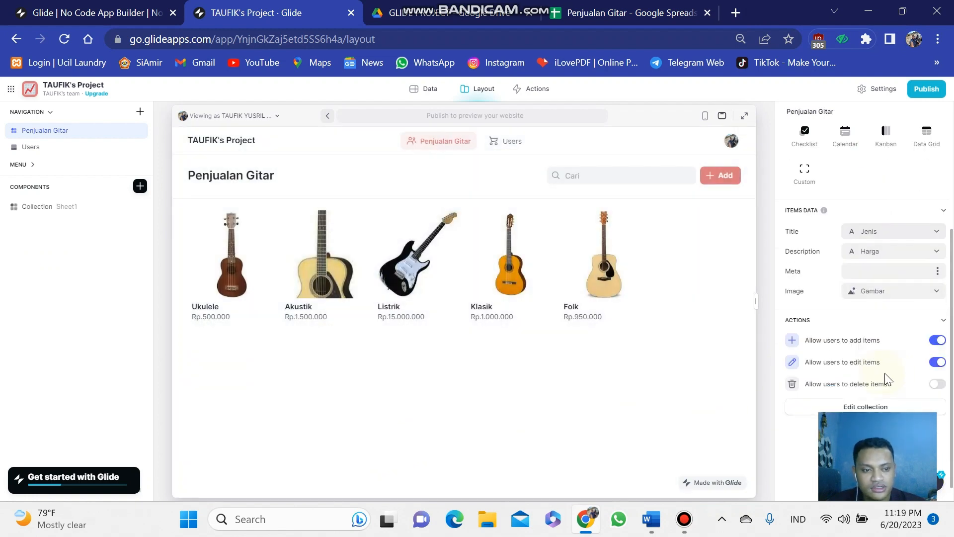
{"action": "left_click", "coordinate": [937, 385]}
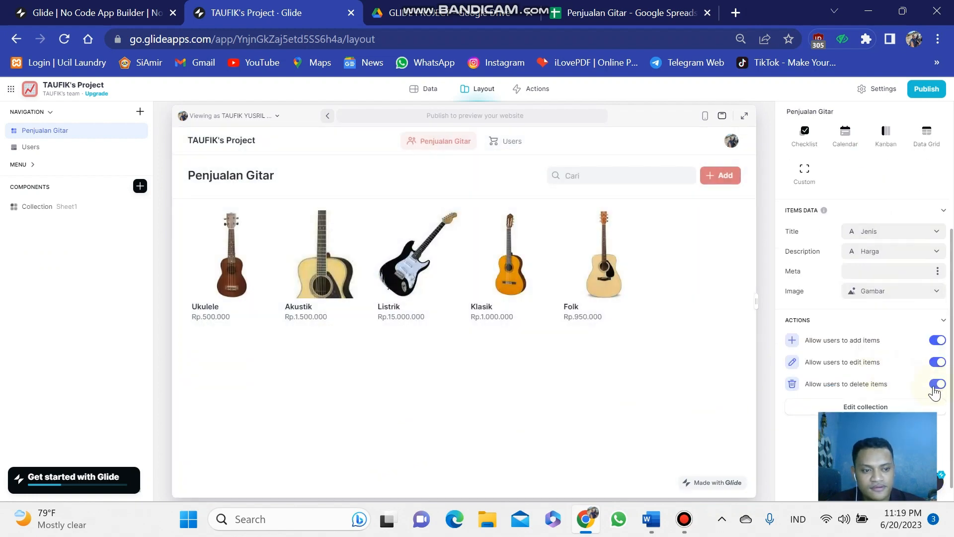
Step: Check the Ukulele item's action options, and restrict the collection's permissions so users may only add items, not edit or delete them
{"action": "left_click", "coordinate": [265, 220]}
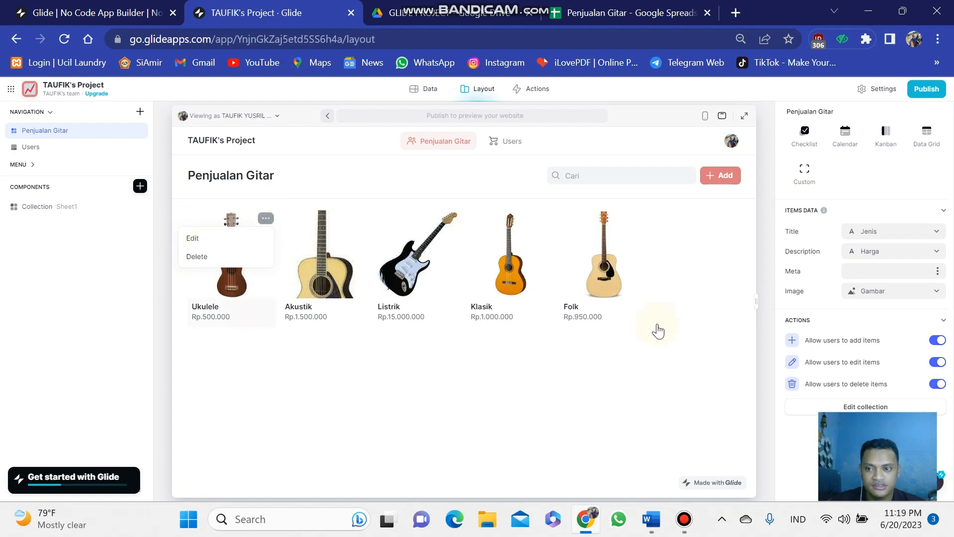
{"action": "left_click", "coordinate": [939, 344]}
{"action": "left_click", "coordinate": [938, 384]}
{"action": "left_click", "coordinate": [938, 341]}
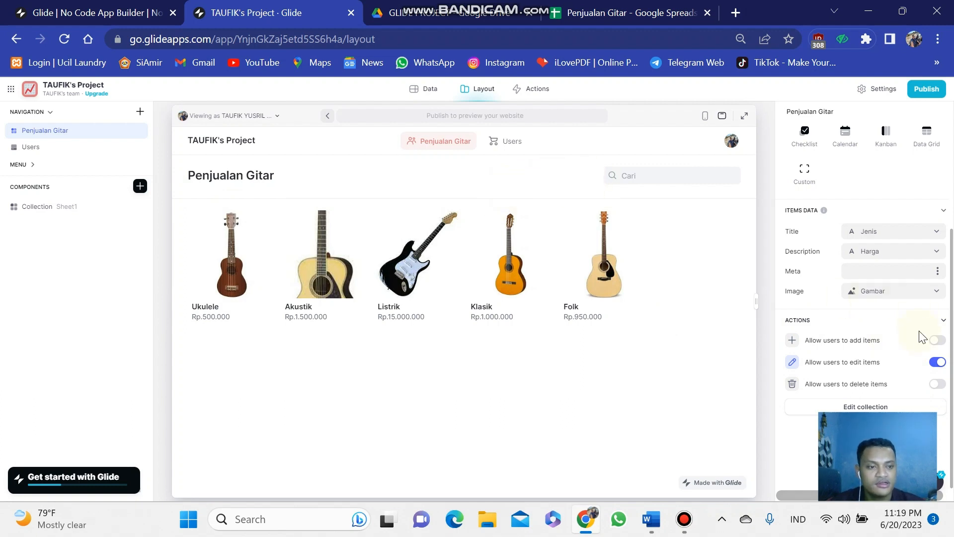
{"action": "left_click", "coordinate": [937, 340]}
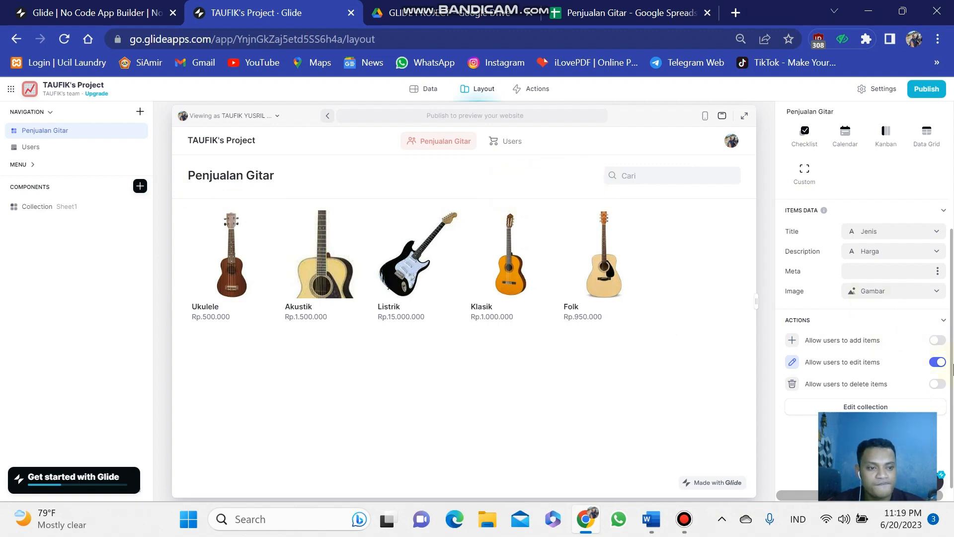
{"action": "left_click", "coordinate": [938, 362]}
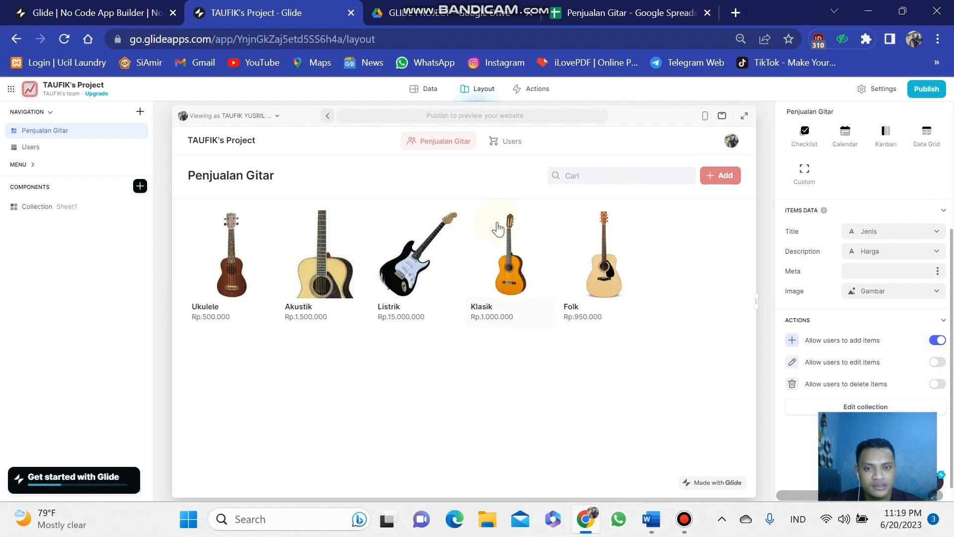
Step: View the Klasik item's details in the preview, return to the Penjualan Gitar collection, and allow users to edit items
{"action": "left_click", "coordinate": [548, 219]}
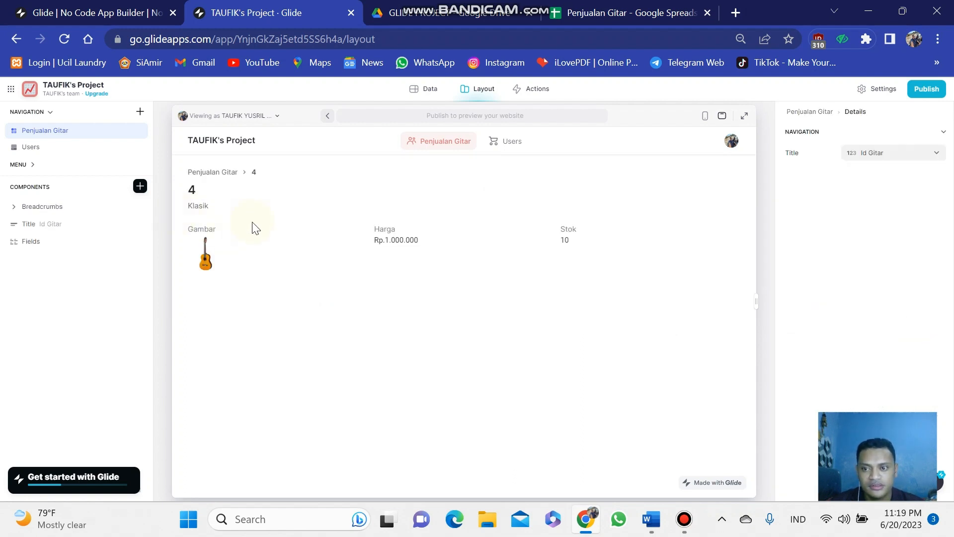
{"action": "left_click", "coordinate": [323, 119]}
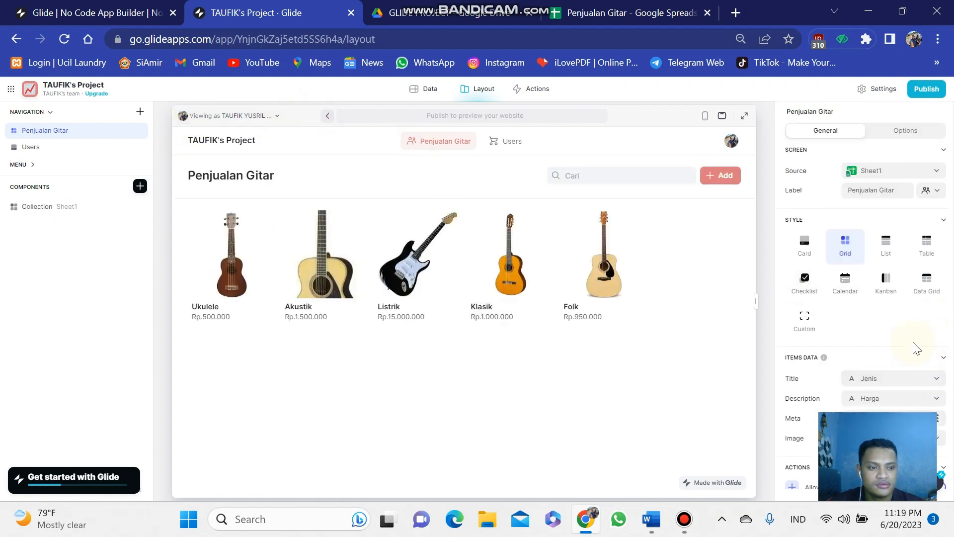
{"action": "scroll", "coordinate": [917, 348], "scroll_direction": "down", "scroll_amount": 3}
{"action": "left_click", "coordinate": [936, 362]}
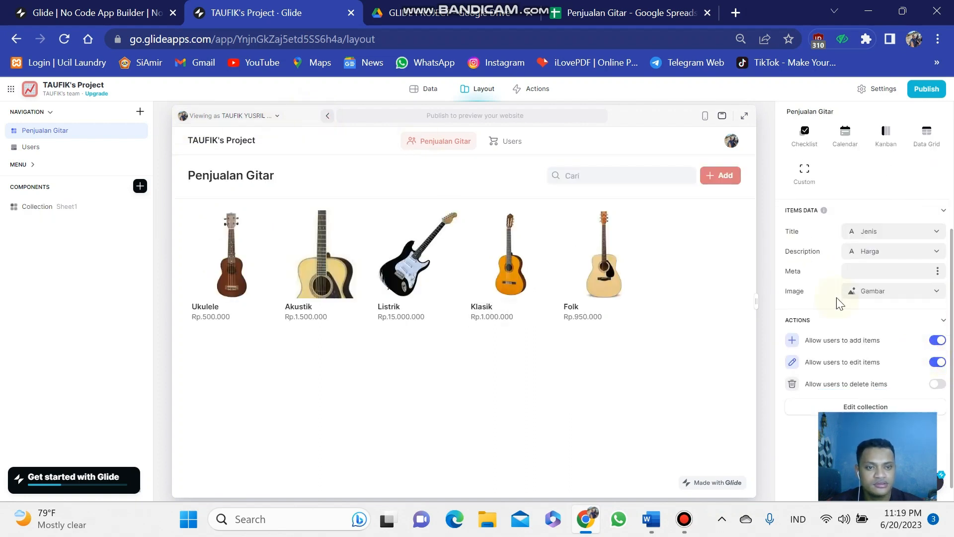
Step: Preview the Penjualan Gitar screen in the phone layout, and switch back to the desktop layout
{"action": "left_click", "coordinate": [705, 116]}
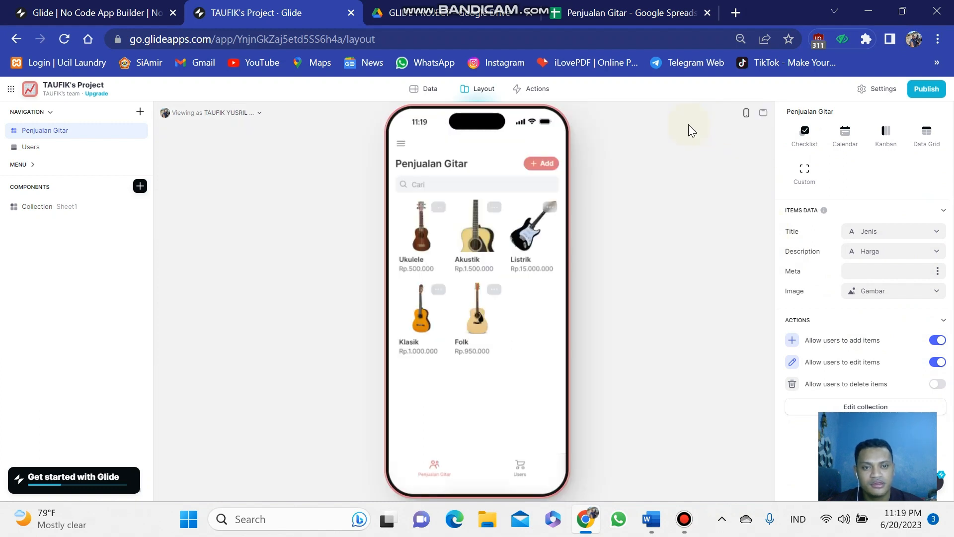
{"action": "left_click", "coordinate": [764, 114]}
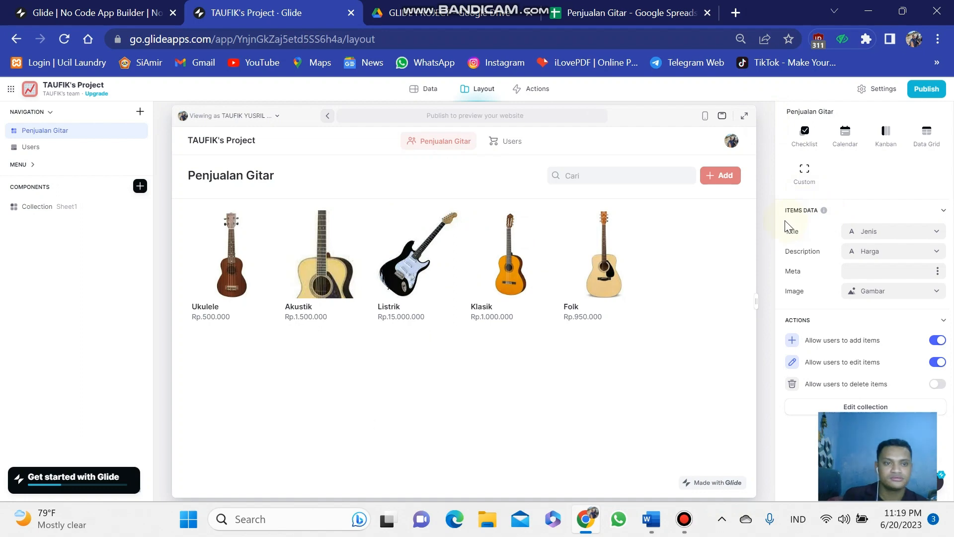
{"action": "scroll", "coordinate": [794, 227], "scroll_direction": "up", "scroll_amount": 3}
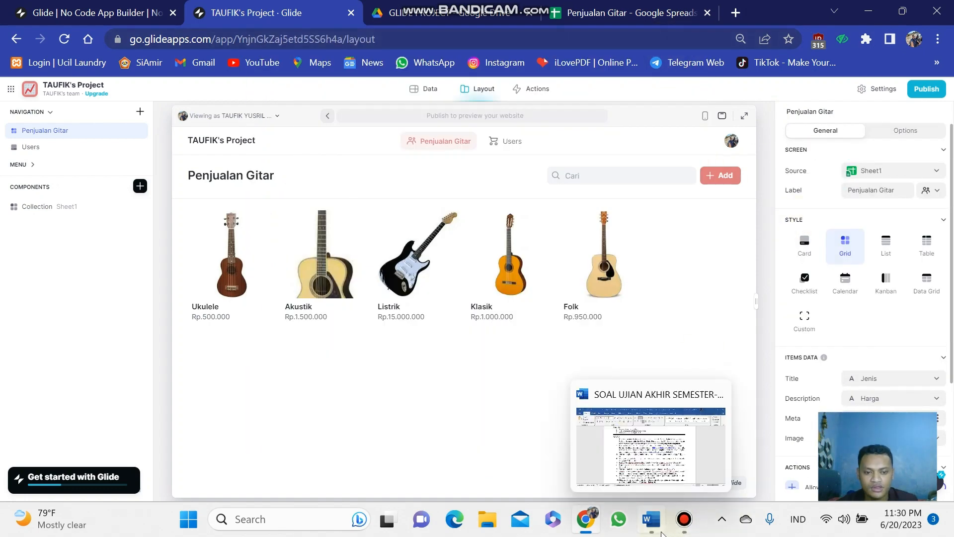
Step: Replace the selected text of question 12 with 3 in the Word exam document, and return to the Glide project in Chrome
{"action": "left_click", "coordinate": [661, 531]}
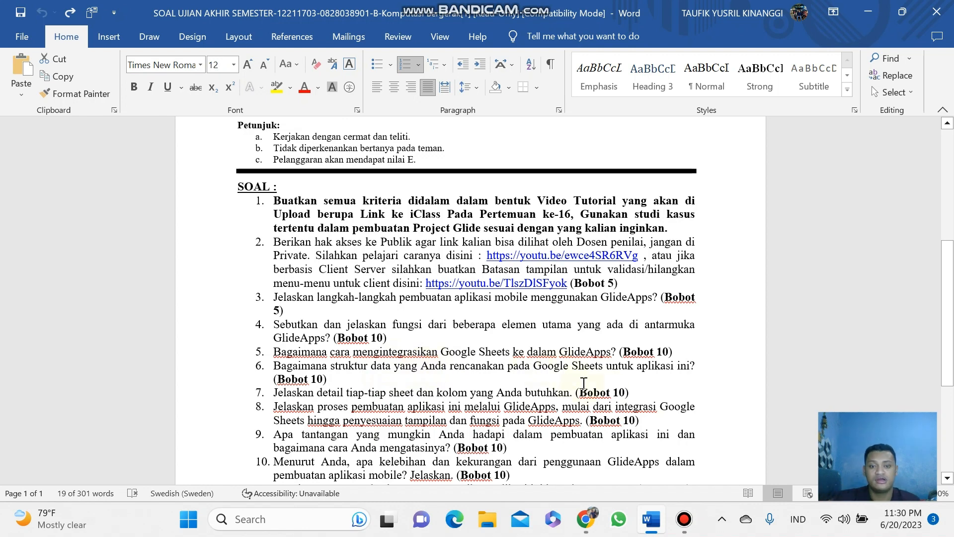
{"action": "key", "text": "XF86AudioRaiseVolume"}
{"action": "type", "text": "3"}
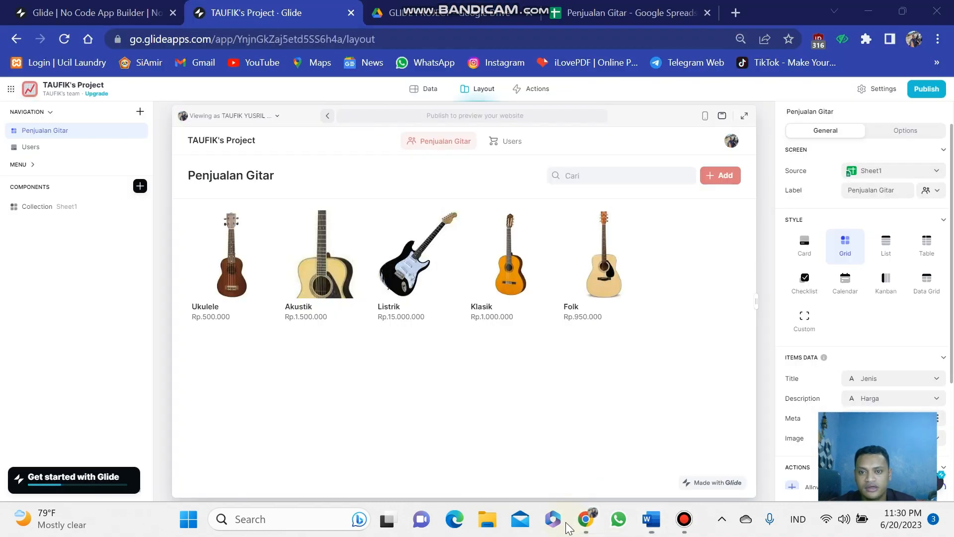
{"action": "left_click", "coordinate": [591, 525]}
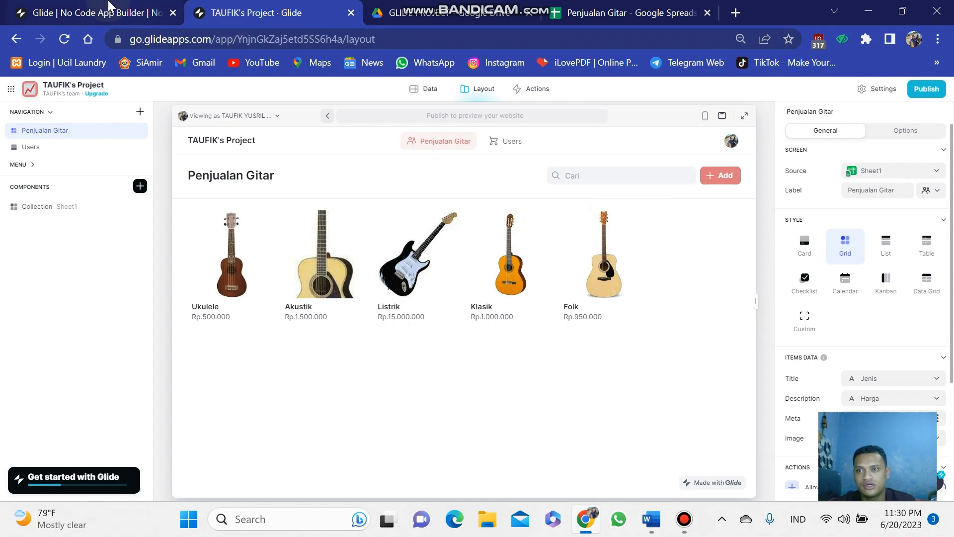
Step: Review the Glide home page, the GLIDE PROJECT Drive folder and the Penjualan Gitar spreadsheet, and return to the Glide project
{"action": "left_click", "coordinate": [112, 23]}
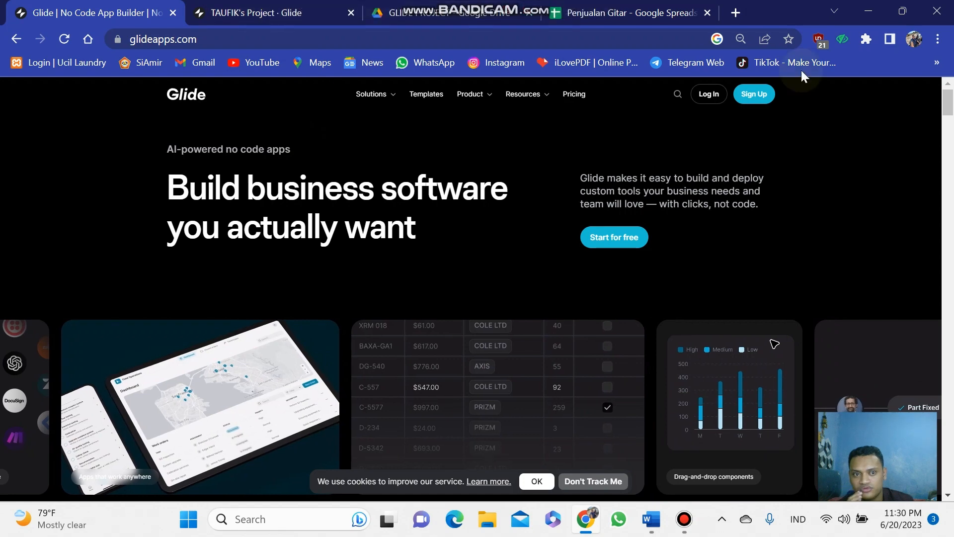
{"action": "left_click", "coordinate": [251, 11]}
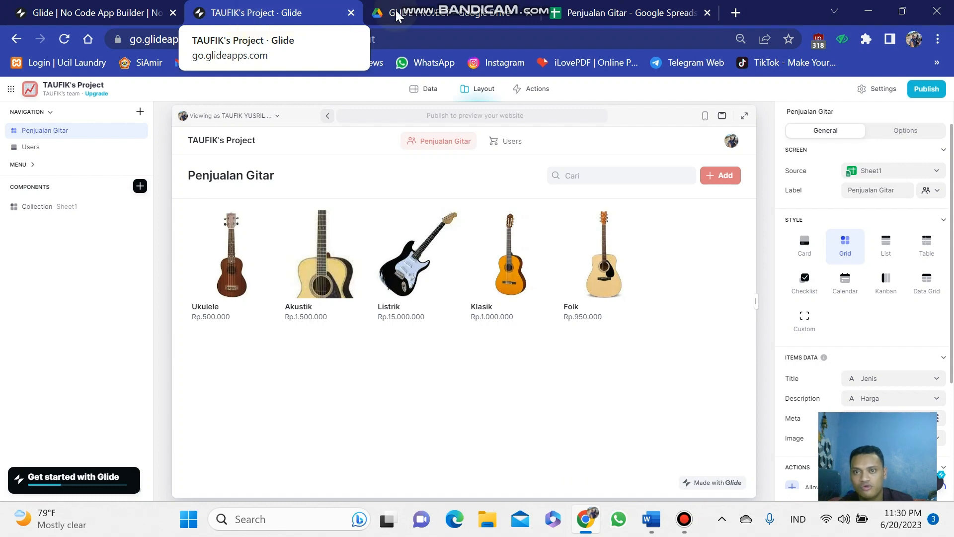
{"action": "left_click", "coordinate": [438, 12]}
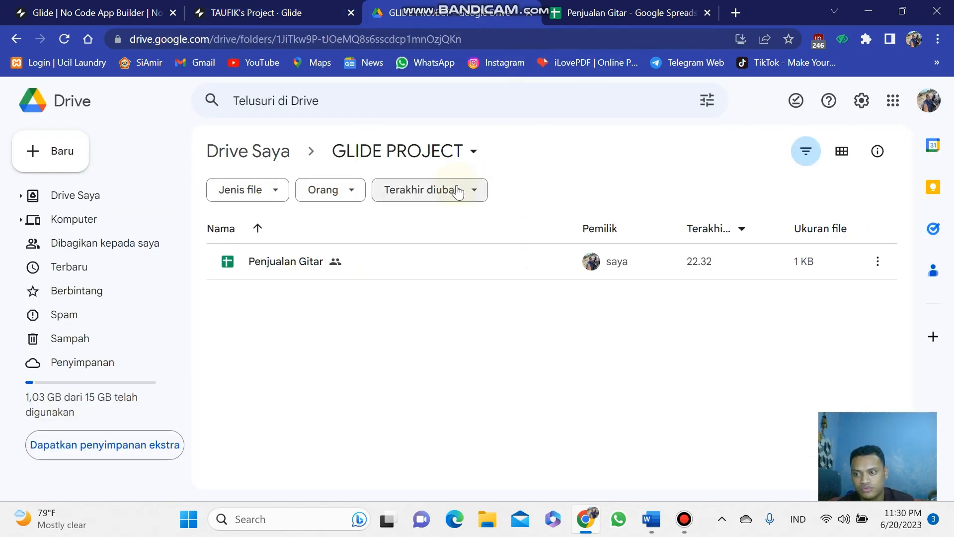
{"action": "left_click", "coordinate": [593, 14]}
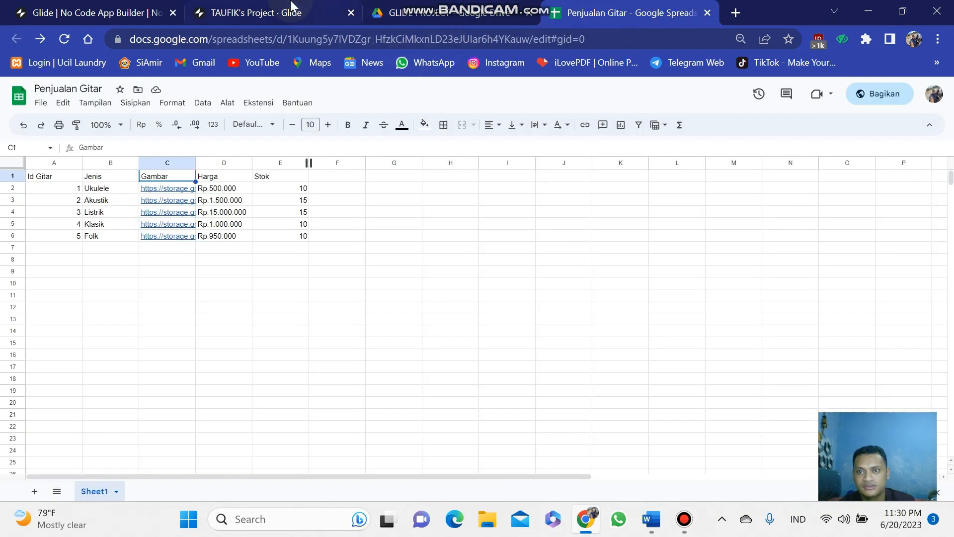
{"action": "mouse_move", "coordinate": [302, 2]}
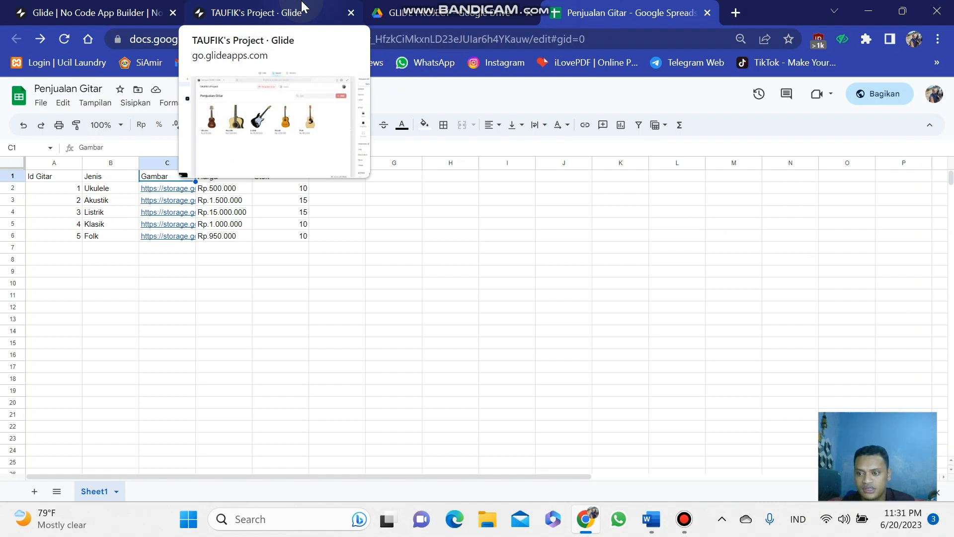
{"action": "left_click", "coordinate": [302, 2]}
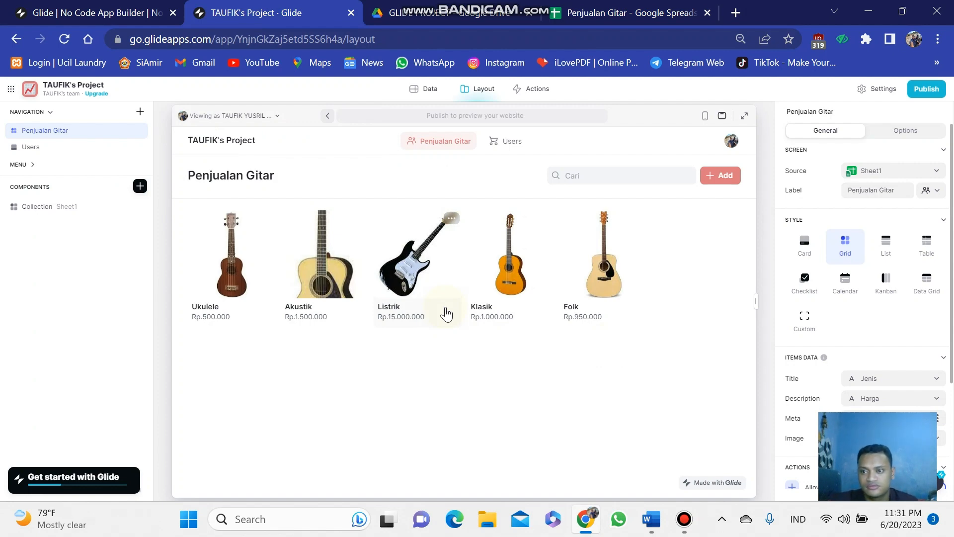
Step: Reread the exam questions in Word, and go to the Penjualan Gitar spreadsheet in Chrome
{"action": "left_click", "coordinate": [648, 529]}
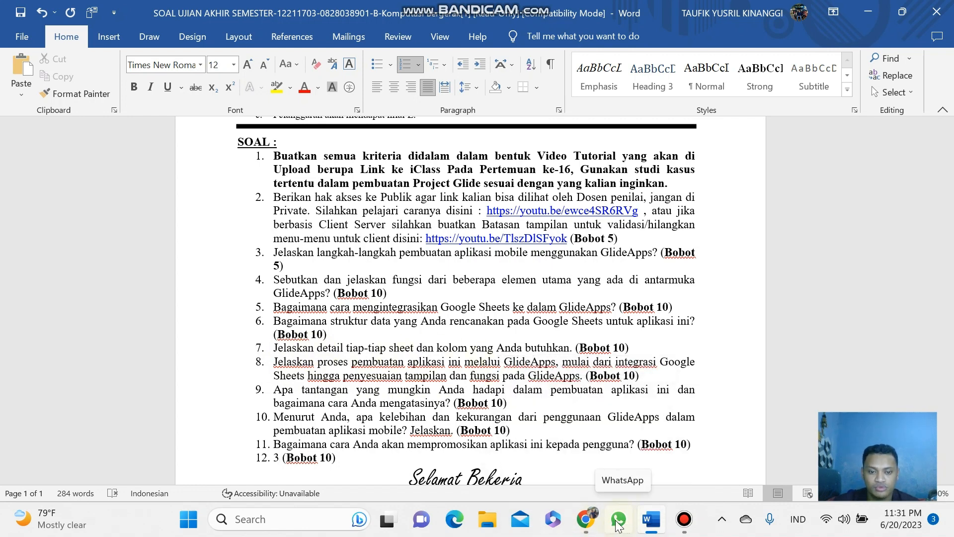
{"action": "left_click", "coordinate": [586, 526]}
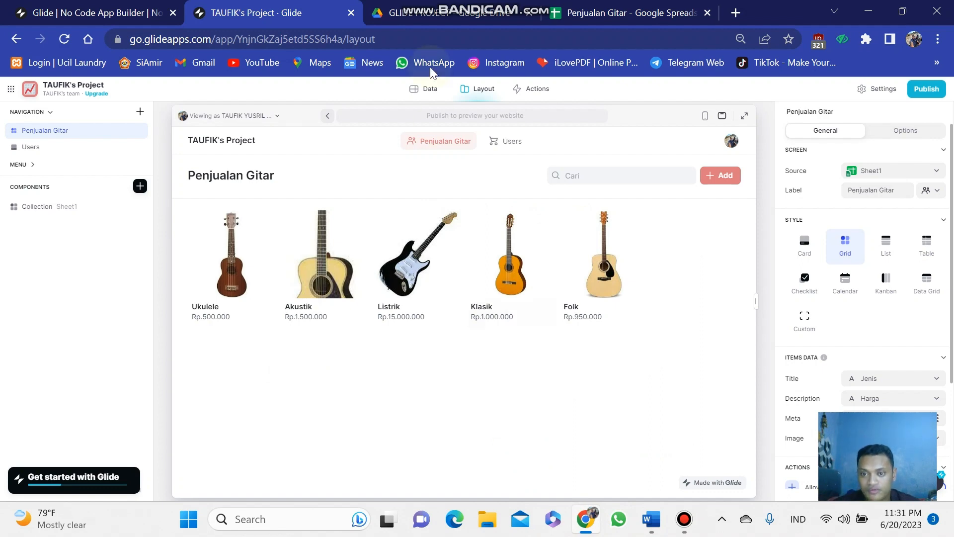
{"action": "left_click", "coordinate": [616, 13]}
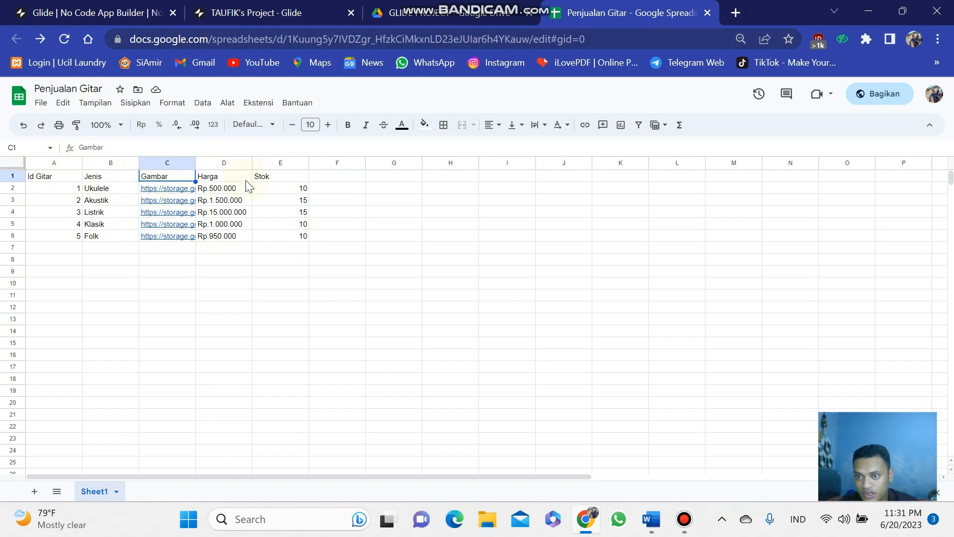
Step: Fill the header cells A1:E1, from Id Gitar to Stok, with yellow
{"action": "left_click", "coordinate": [32, 179]}
{"action": "left_click_drag", "start_coordinate": [101, 182], "coordinate": [283, 173]}
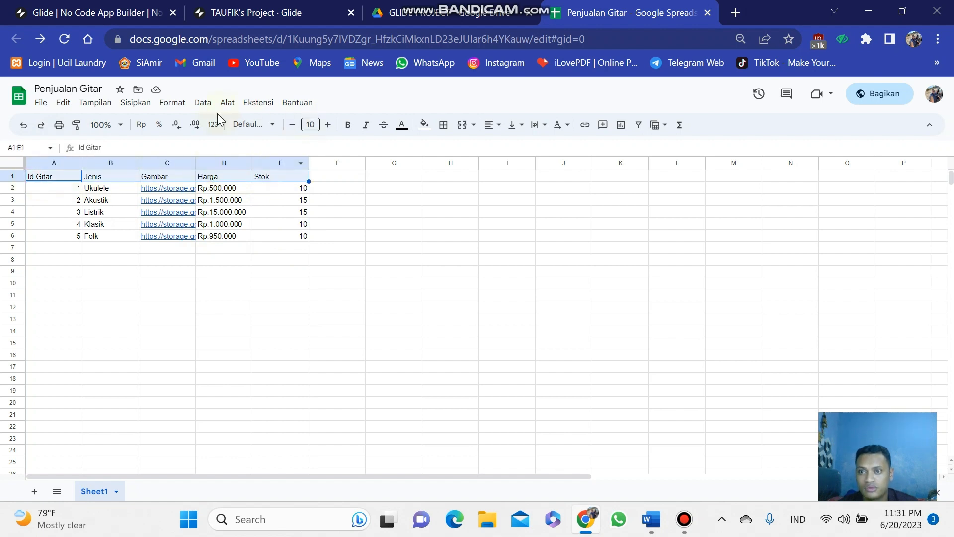
{"action": "left_click", "coordinate": [423, 124]}
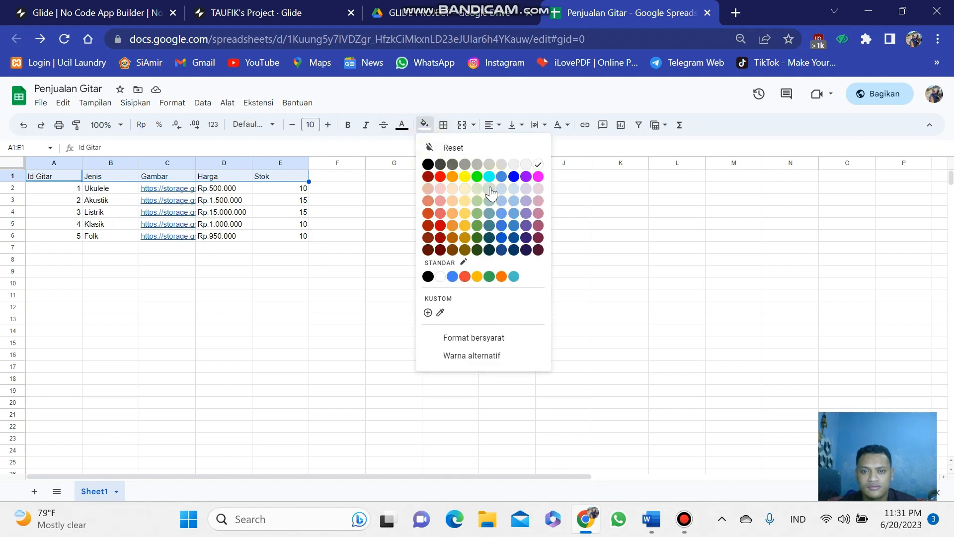
{"action": "left_click", "coordinate": [464, 177]}
{"action": "left_click", "coordinate": [389, 236]}
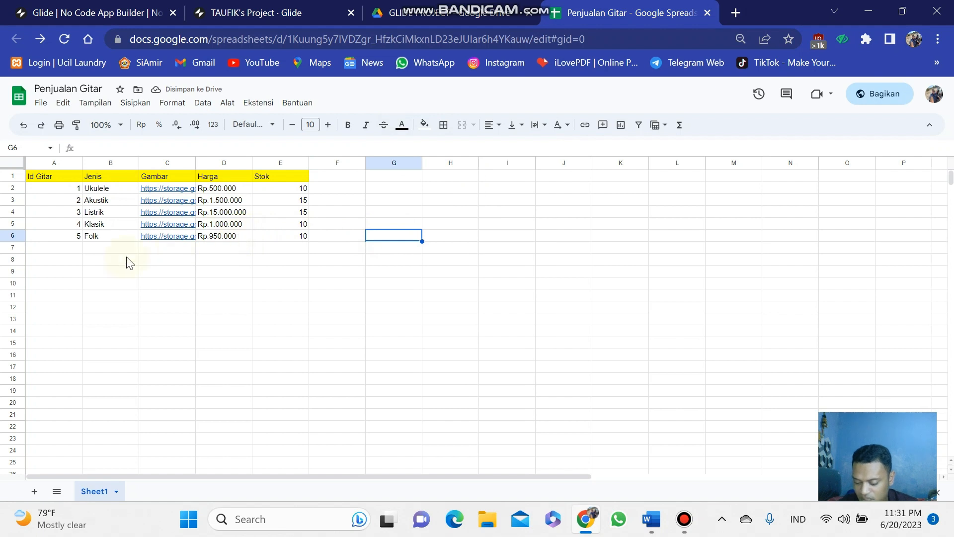
Step: Select guitar records below the header row to examine their data, and clear the selection
{"action": "left_click", "coordinate": [84, 202]}
{"action": "left_click", "coordinate": [63, 191]}
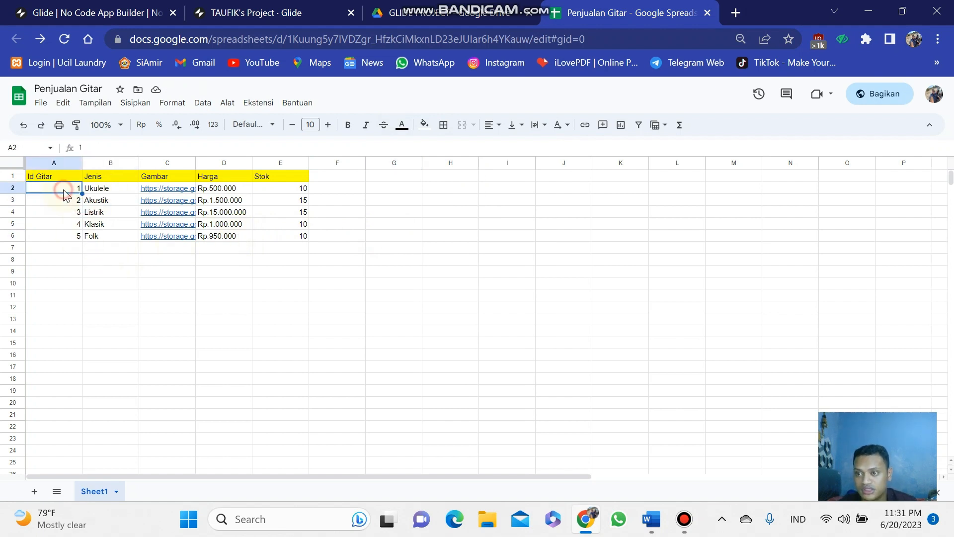
{"action": "left_click_drag", "start_coordinate": [65, 198], "coordinate": [305, 232]}
{"action": "left_click", "coordinate": [279, 209]}
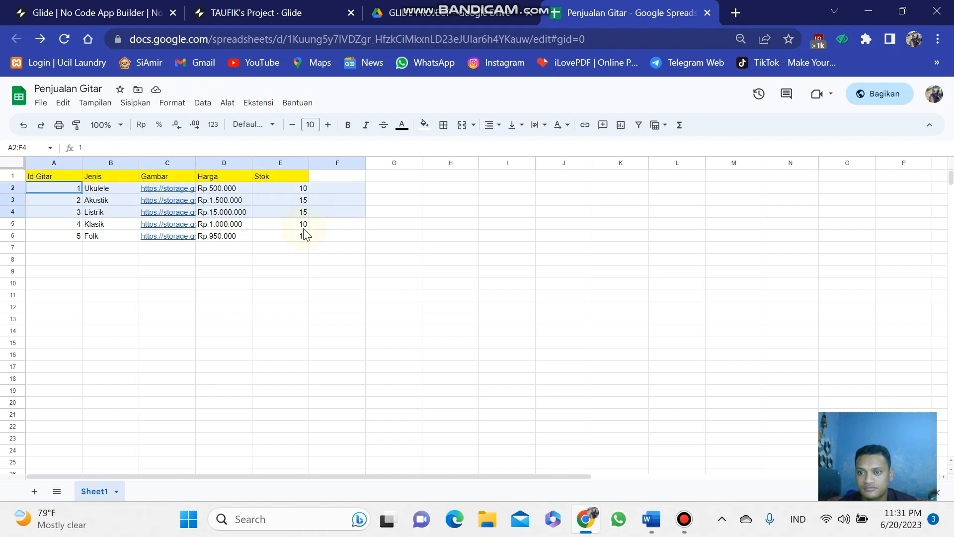
{"action": "left_click", "coordinate": [491, 236]}
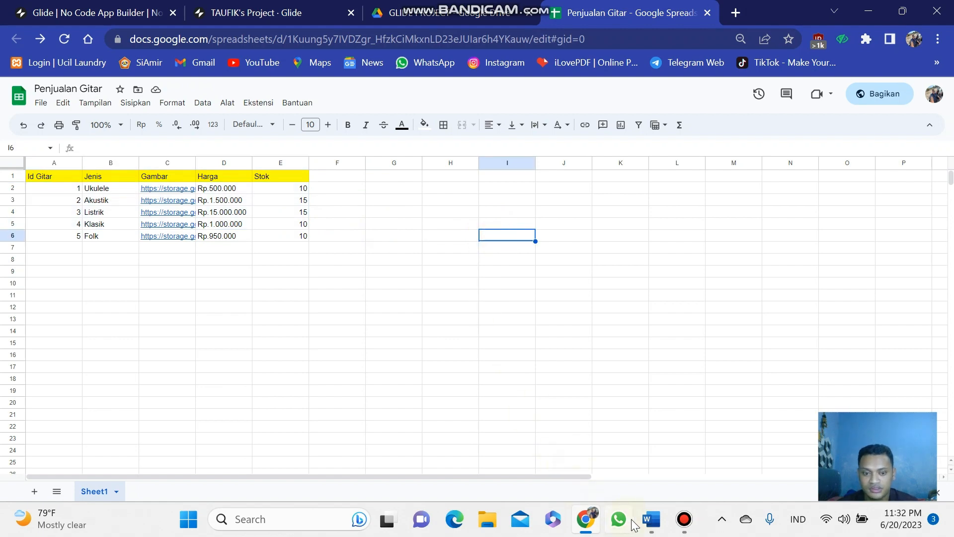
Step: Consult the exam questions in Word again, and revisit the GLIDE PROJECT Drive folder, the Glide home page and the Glide project
{"action": "left_click", "coordinate": [649, 528]}
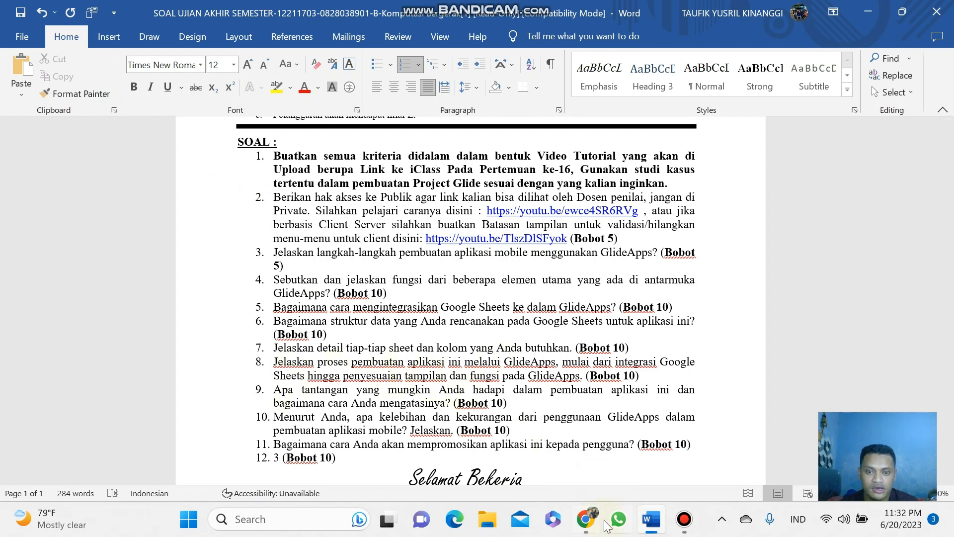
{"action": "left_click", "coordinate": [587, 521]}
{"action": "left_click", "coordinate": [402, 12]}
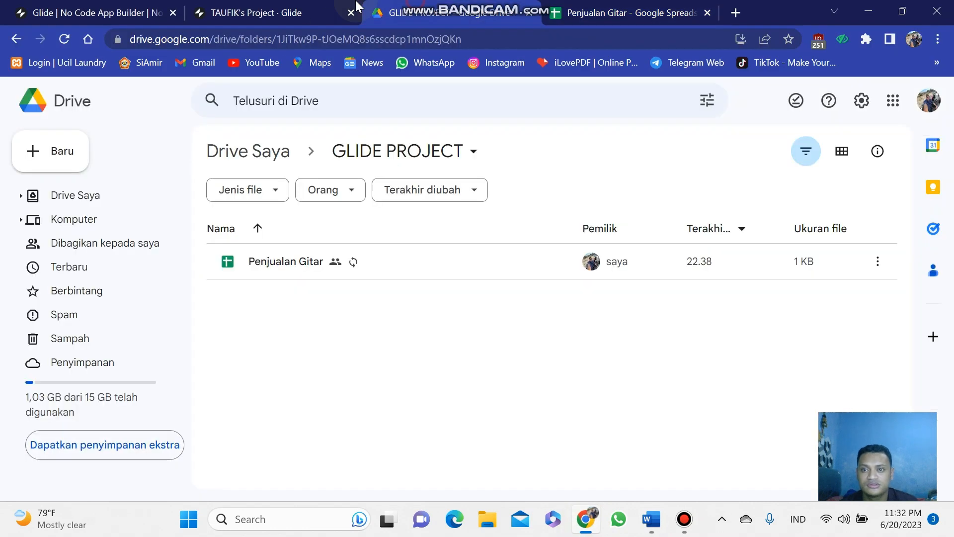
{"action": "left_click", "coordinate": [281, 10]}
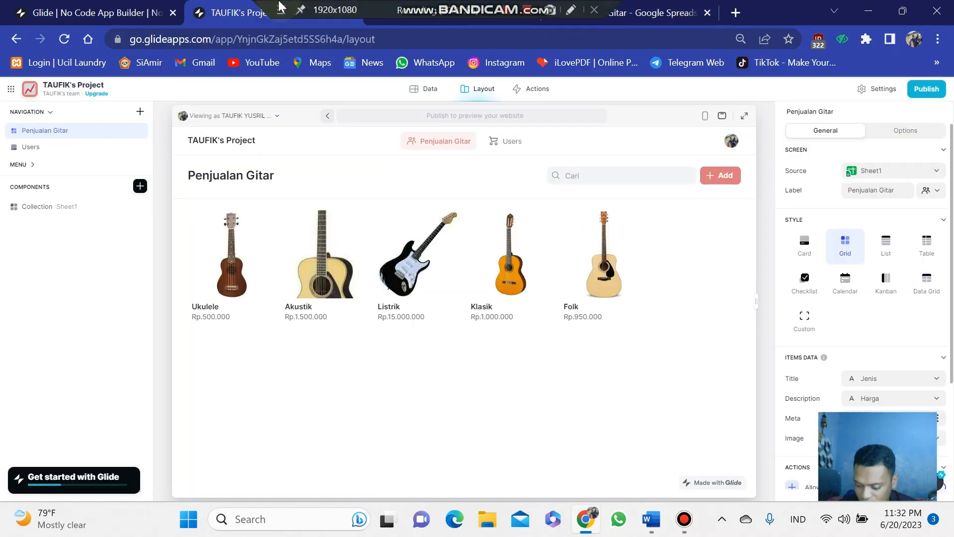
{"action": "left_click", "coordinate": [96, 7]}
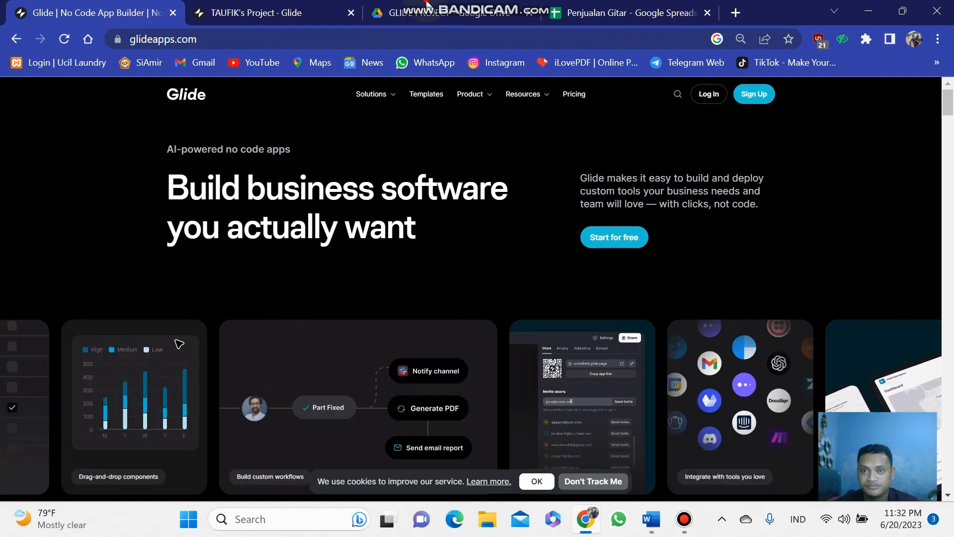
{"action": "left_click", "coordinate": [395, 10]}
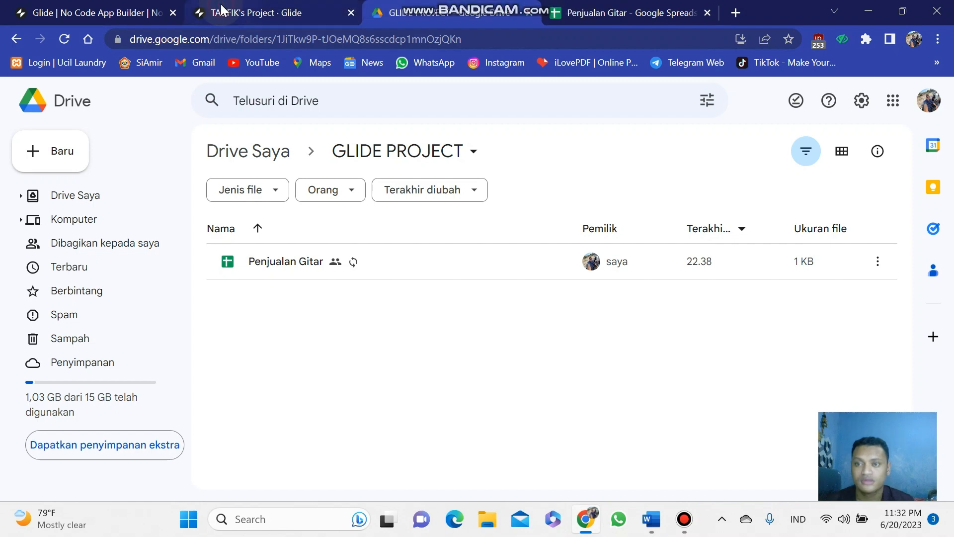
{"action": "left_click", "coordinate": [222, 10]}
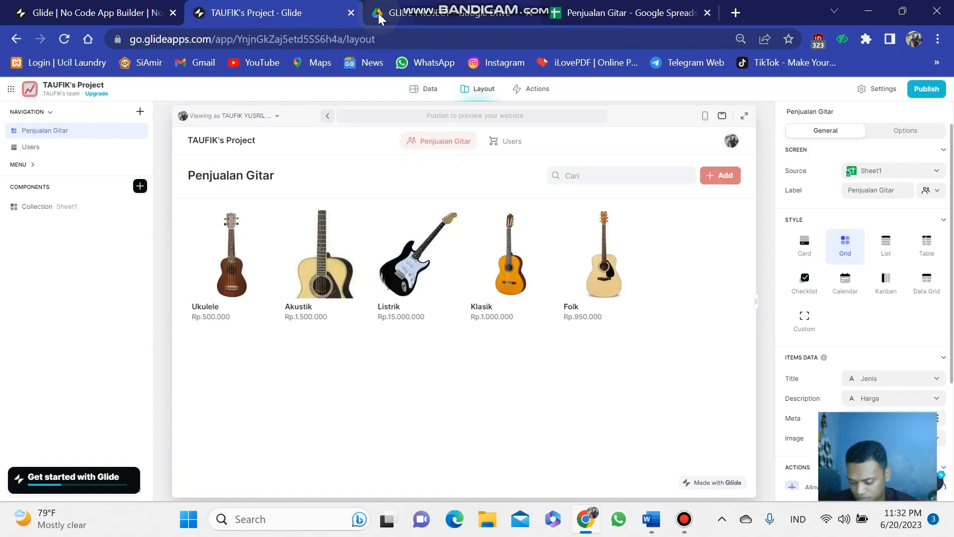
{"action": "mouse_move", "coordinate": [378, 13]}
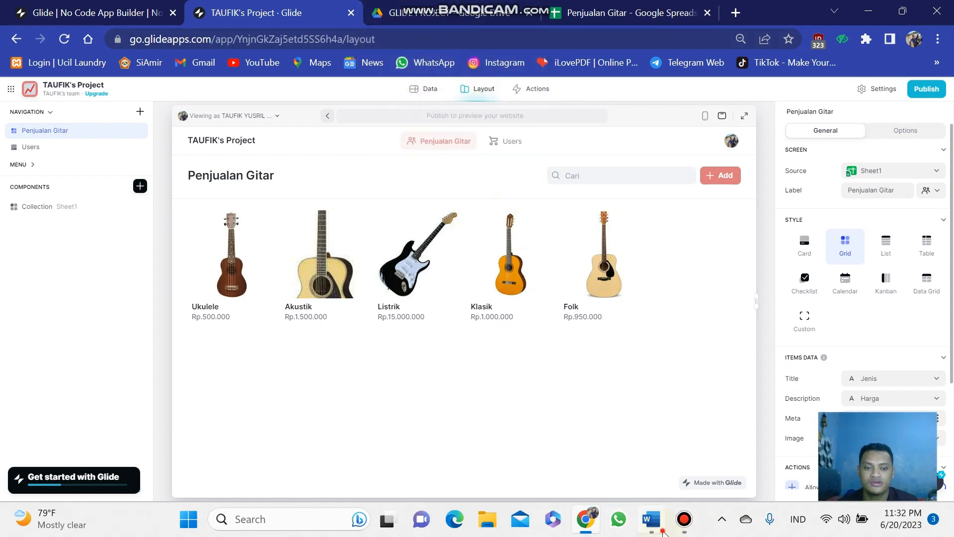
Step: Read the remaining exam questions in Word, alternating with the Penjualan Gitar layout of the Glide project in Chrome
{"action": "left_click", "coordinate": [652, 519]}
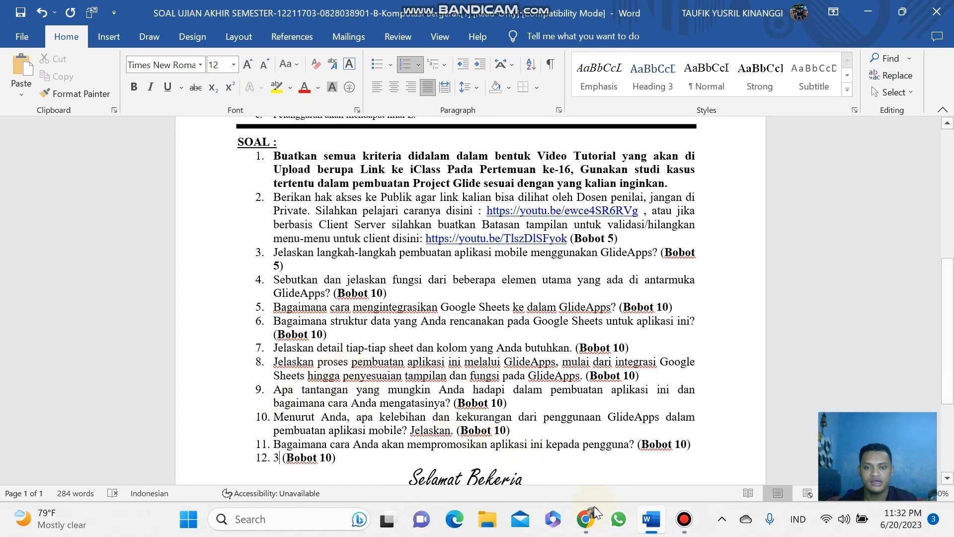
{"action": "left_click", "coordinate": [591, 526]}
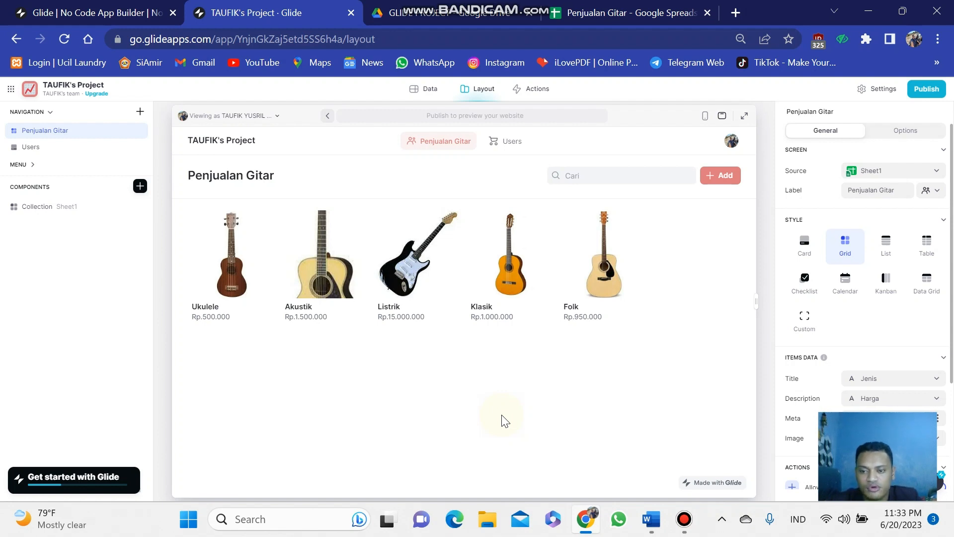
{"action": "left_click", "coordinate": [646, 526]}
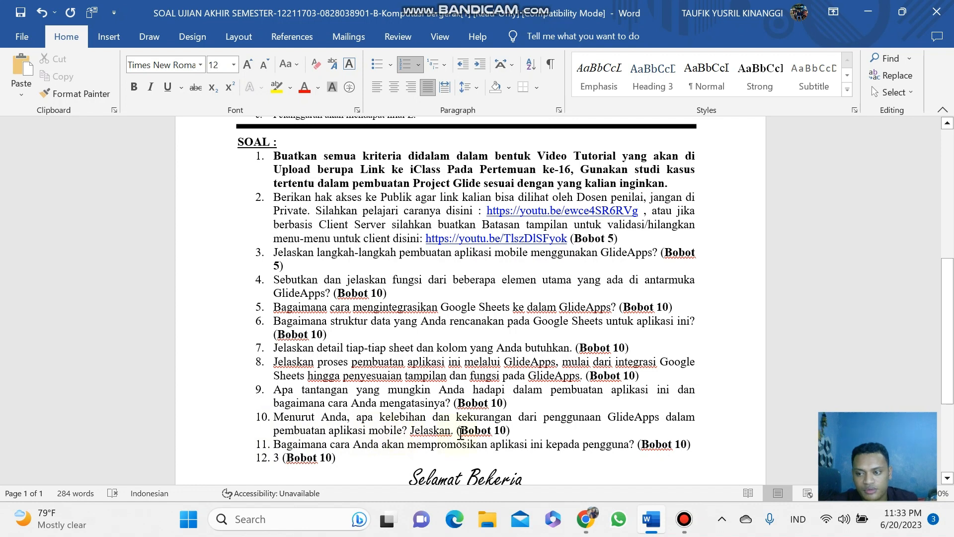
{"action": "left_click", "coordinate": [580, 513]}
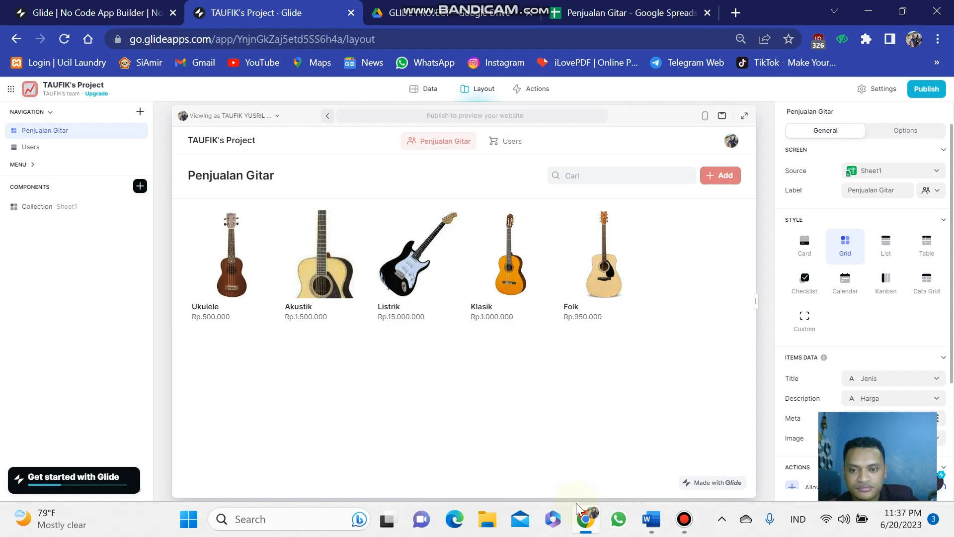
Step: Undo the accidental overwriting of question 12 in the Word exam document, and go back to the Glide project in Chrome
{"action": "left_click", "coordinate": [652, 520]}
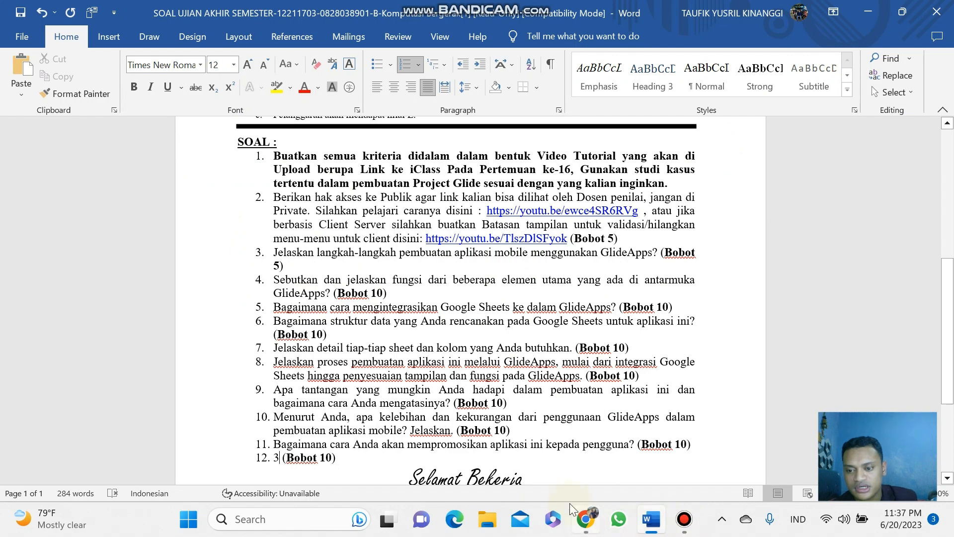
{"action": "key", "text": "ctrl+z"}
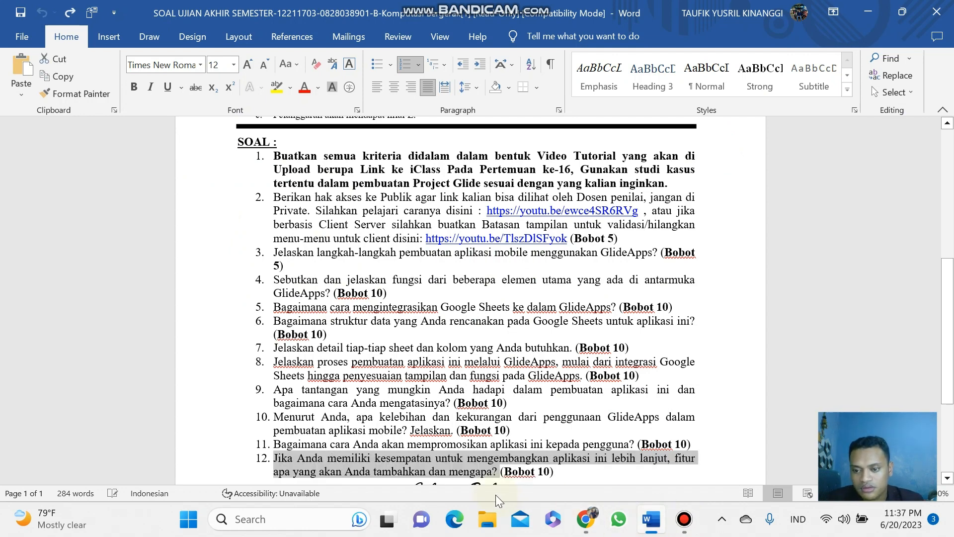
{"action": "left_click", "coordinate": [215, 367]}
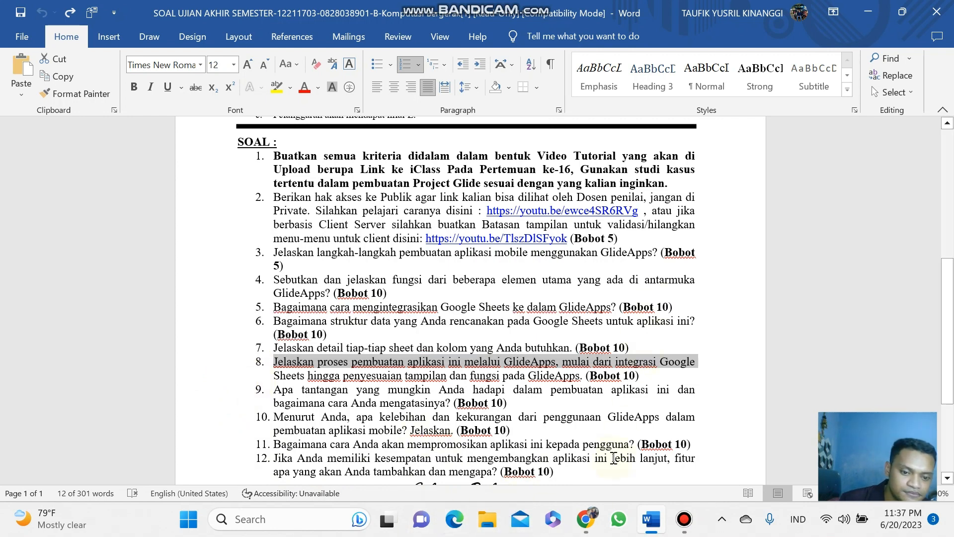
{"action": "left_click", "coordinate": [587, 525]}
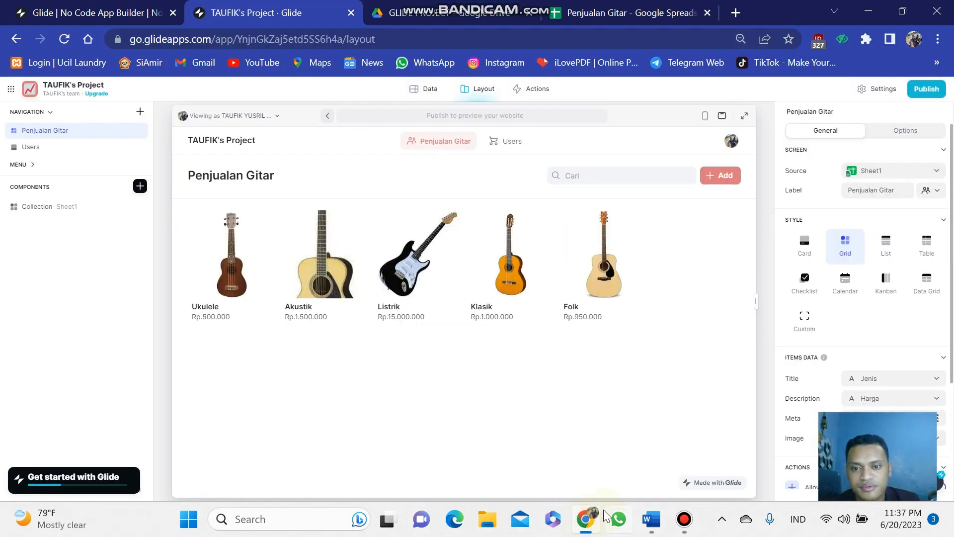